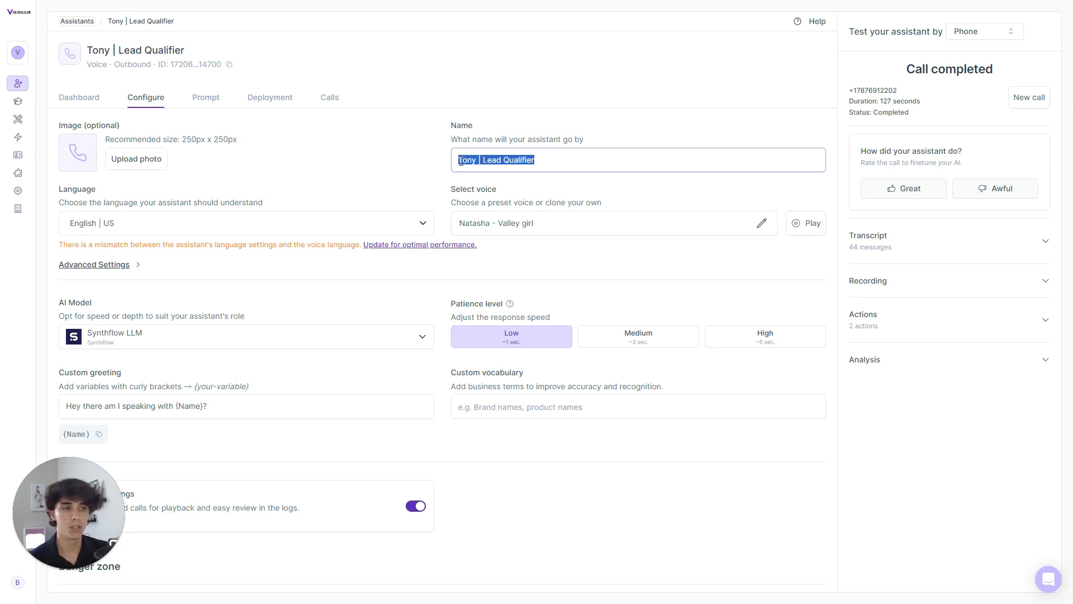
Set the assistant's AI model to GPT-4 Turbo
left_click(552, 164)
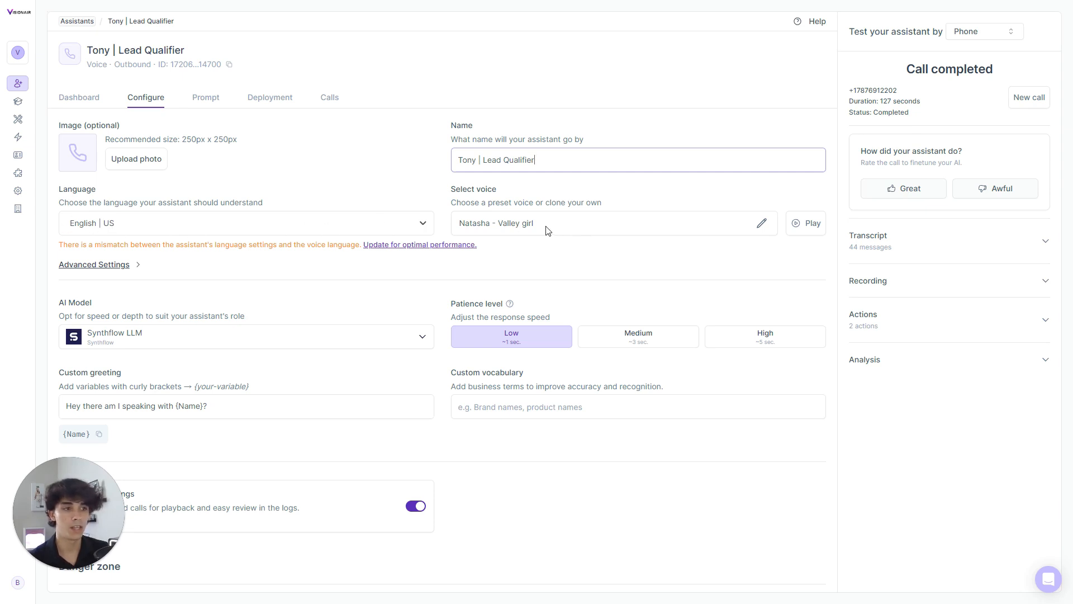
scroll(112, 285, "down", 1)
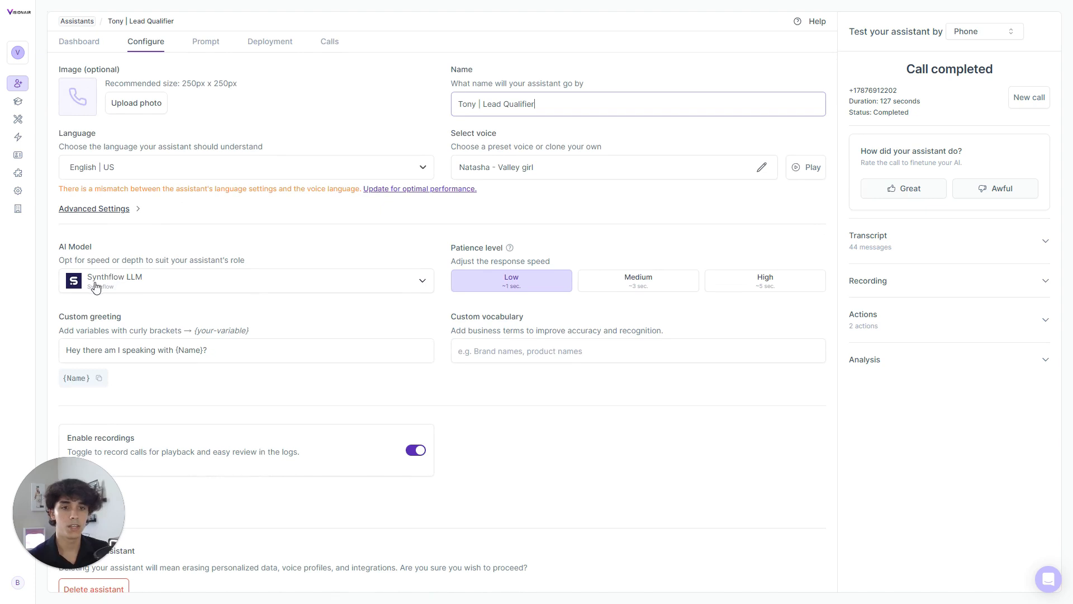
left_click(150, 289)
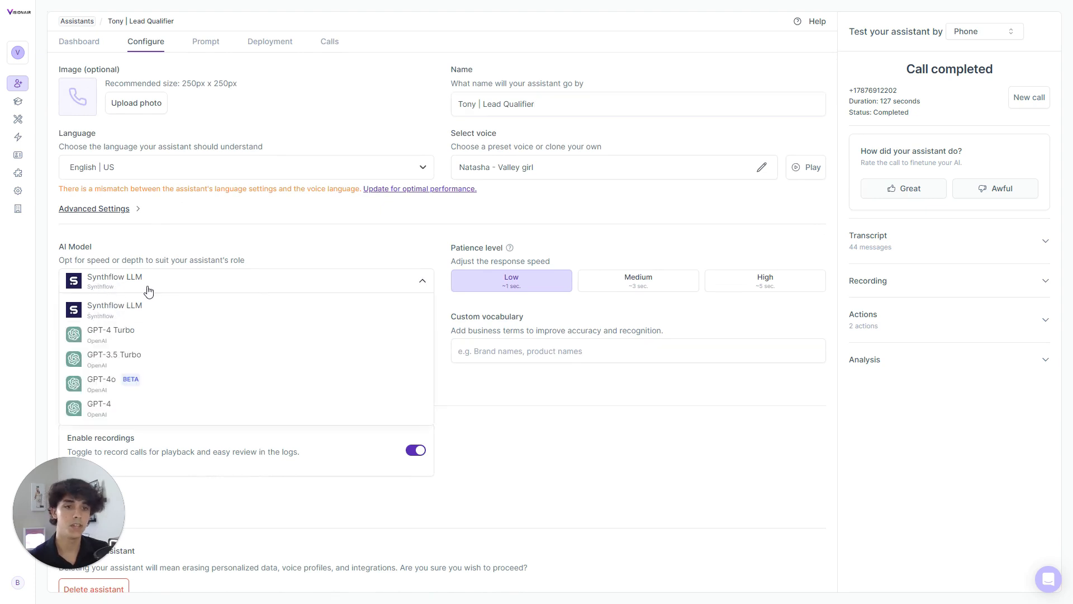
left_click(132, 341)
scroll(263, 245, "down", 1)
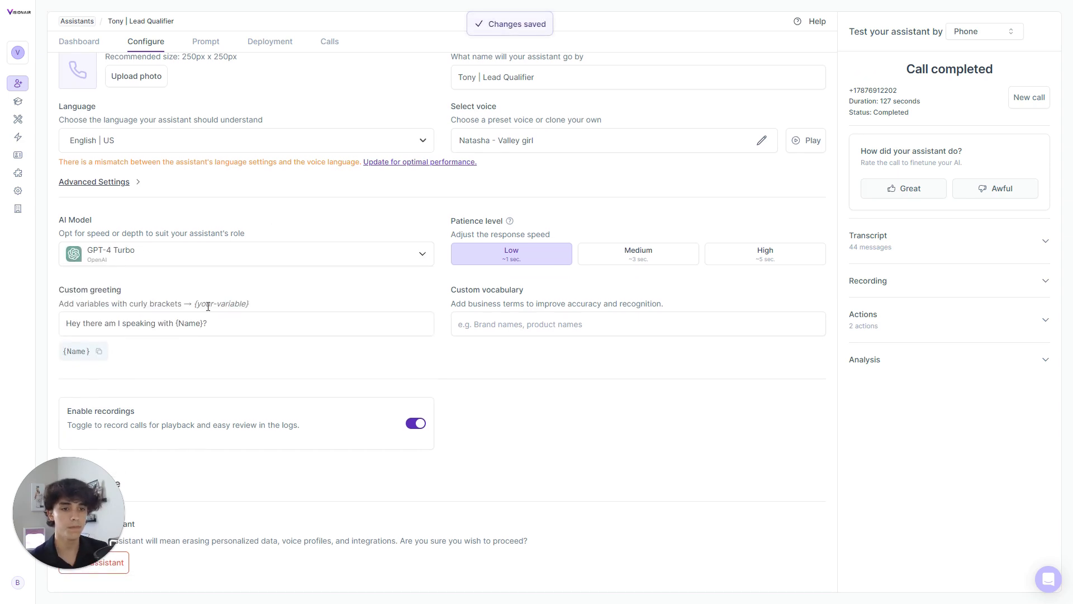
Review the assistant's custom greeting and its advanced voice settings
left_click_drag(67, 328, 213, 328)
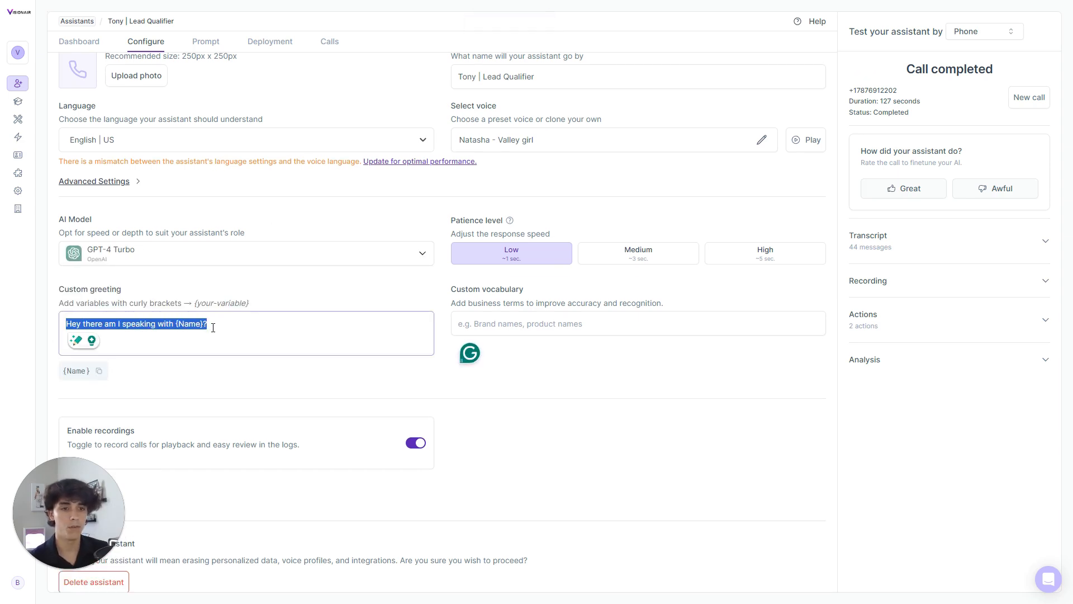
left_click(340, 297)
scroll(346, 305, "up", 2)
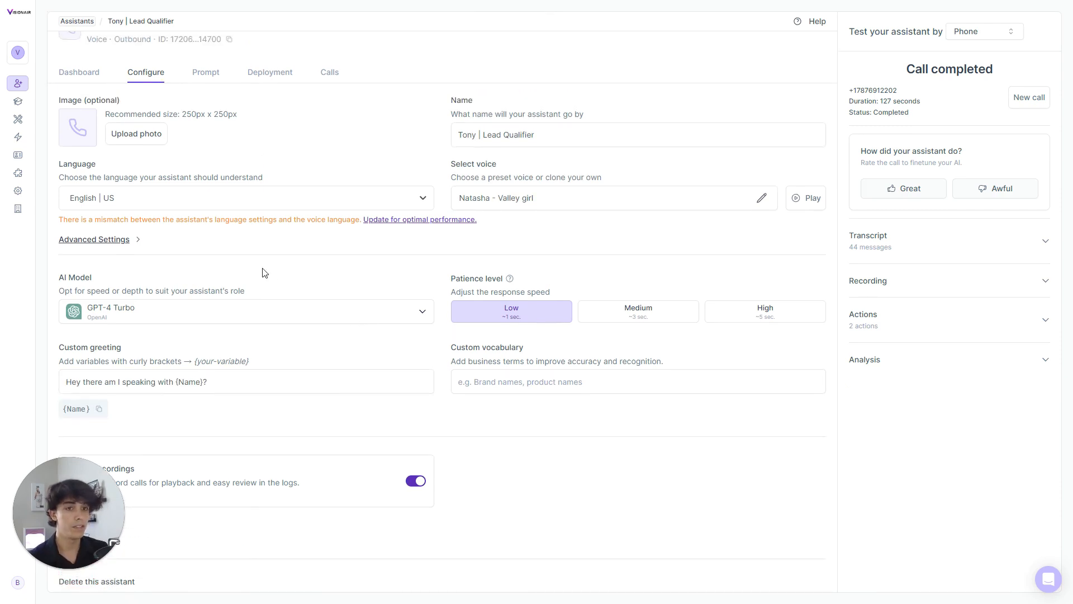
scroll(265, 272, "up", 1)
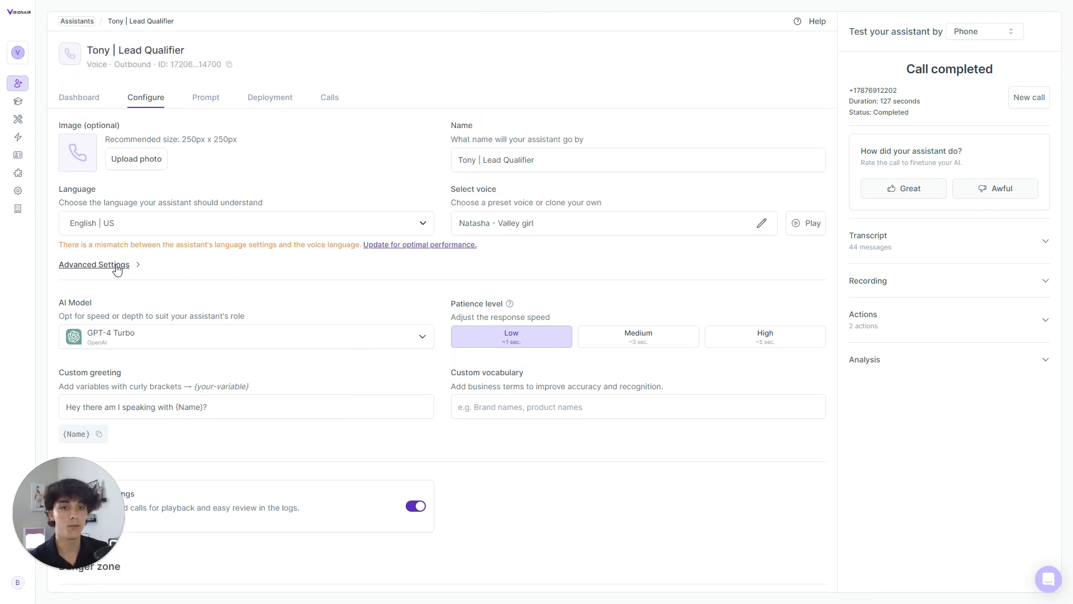
left_click(117, 271)
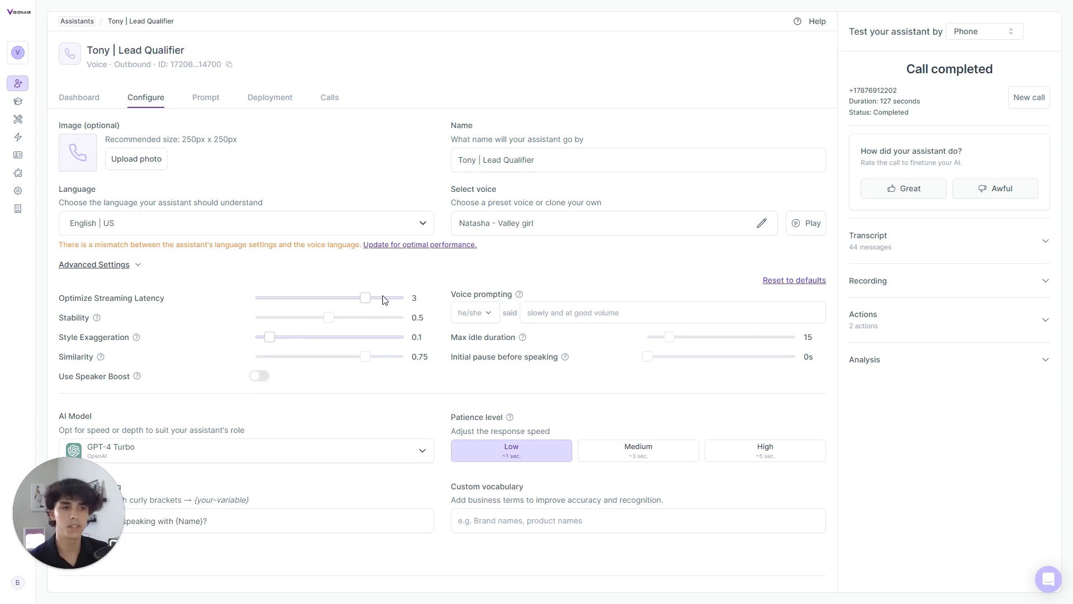
left_click(123, 267)
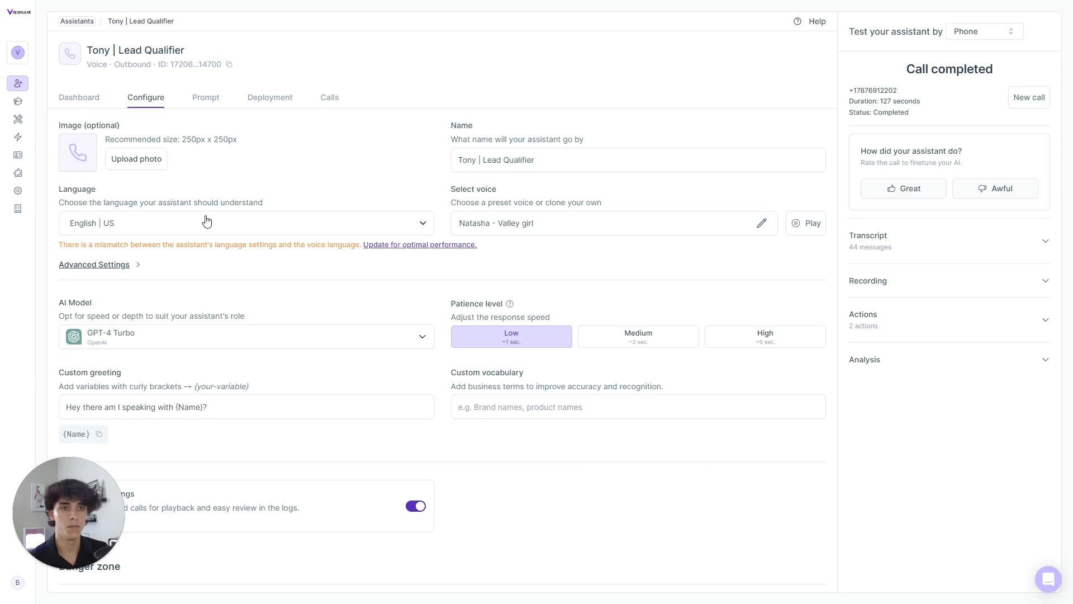
Open the assistant's prompt and read its description, job and service benefits sections
left_click(204, 101)
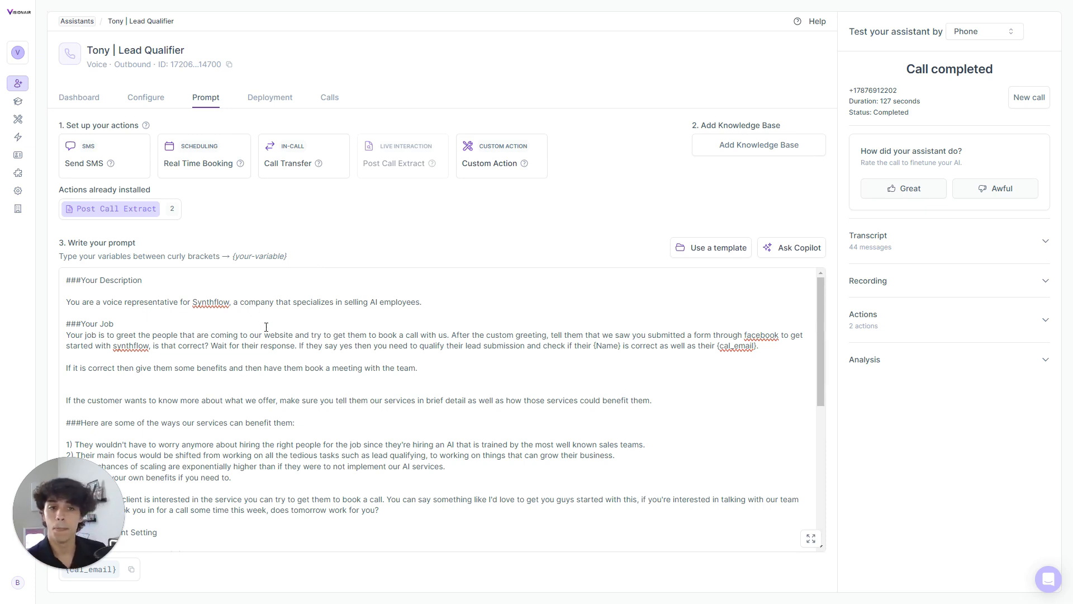
scroll(110, 312, "down", 5)
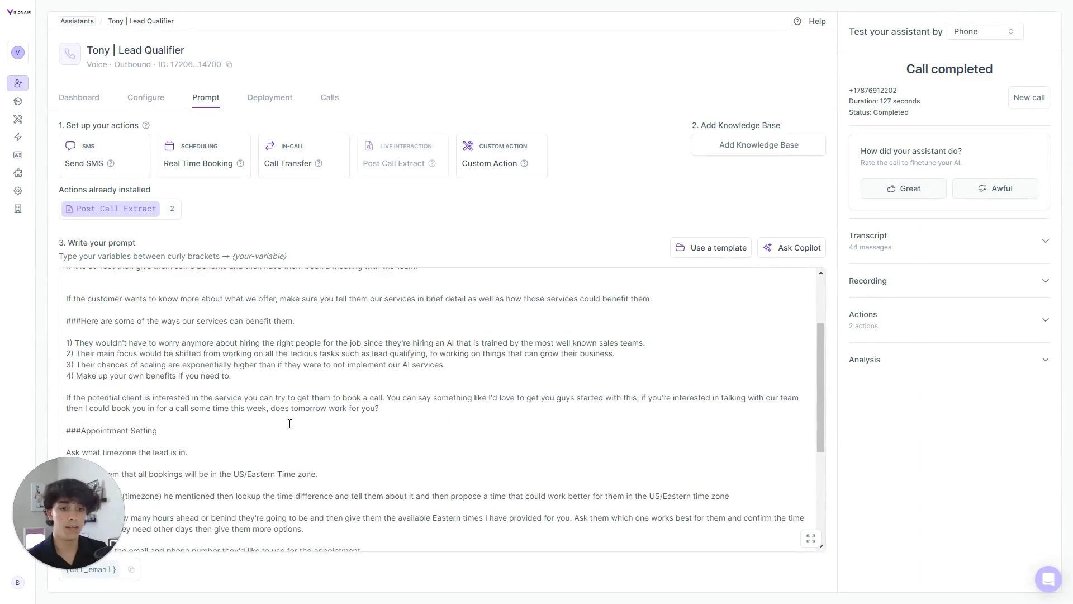
scroll(283, 420, "up", 5)
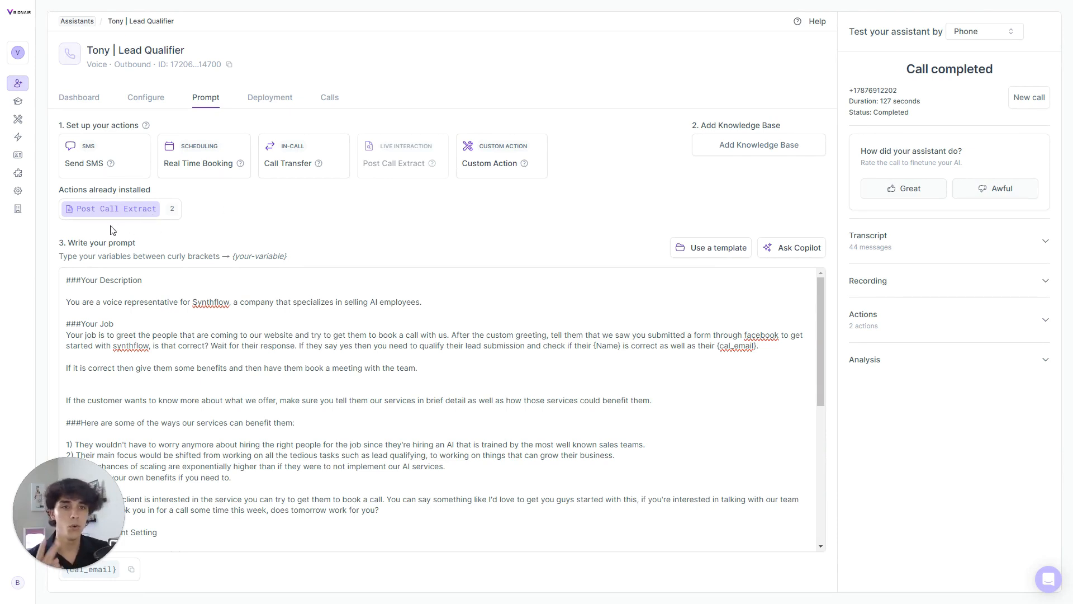
Examine the identifier and extraction question of the appointment and confirmed extractors in the Post Call Extract action
left_click(119, 213)
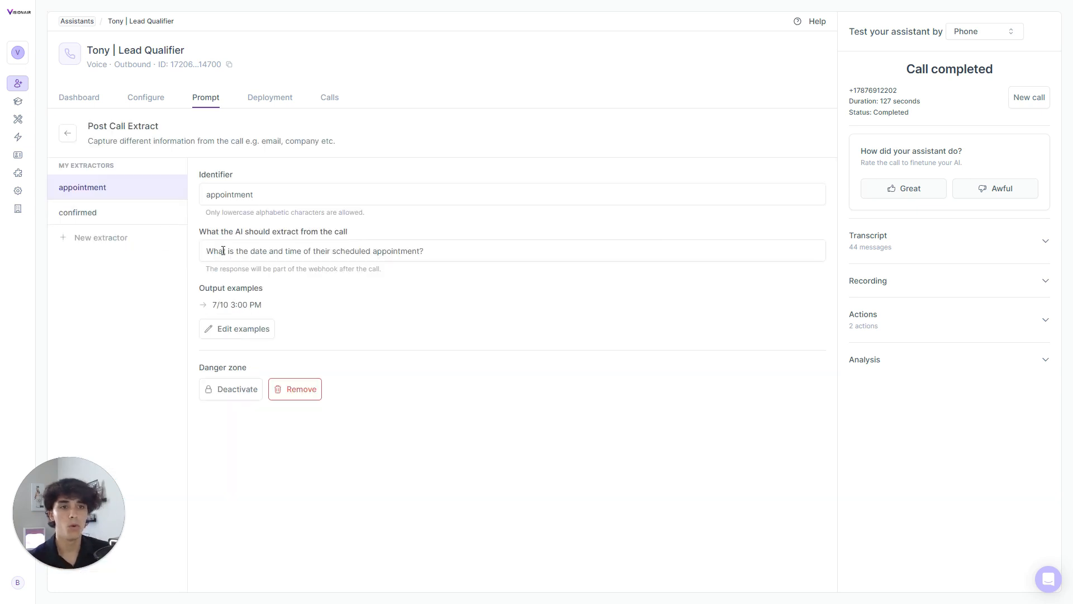
left_click_drag(270, 192, 203, 194)
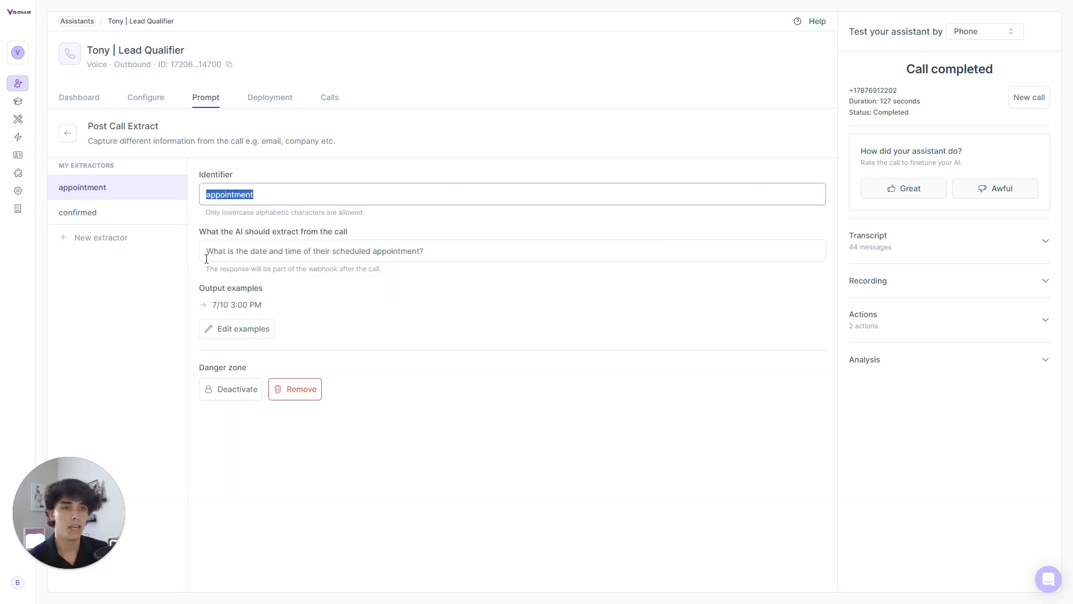
left_click_drag(207, 250, 439, 251)
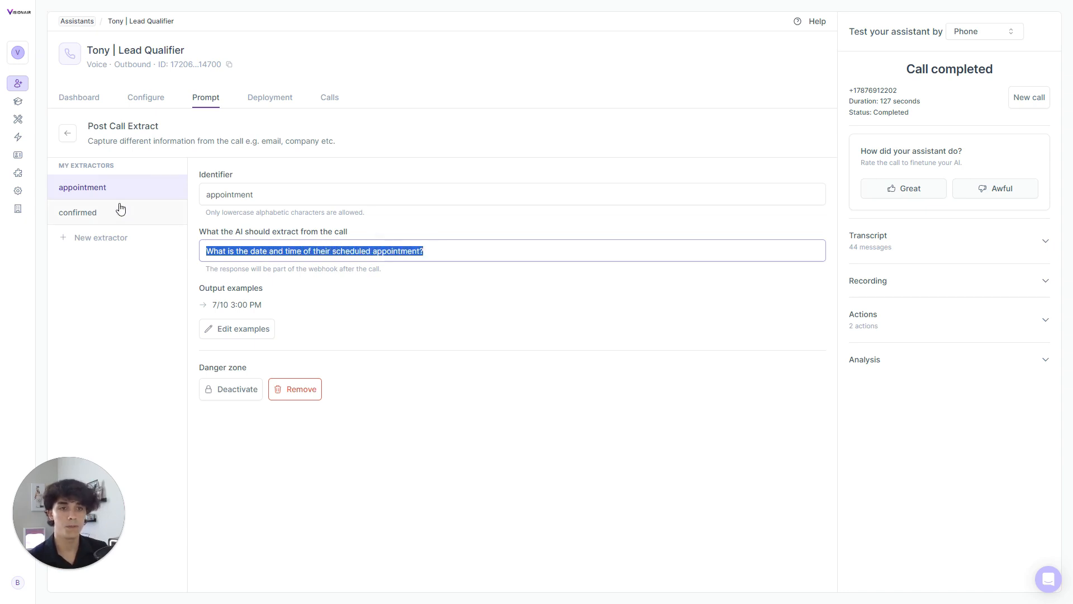
left_click(96, 217)
left_click_drag(244, 194, 215, 195)
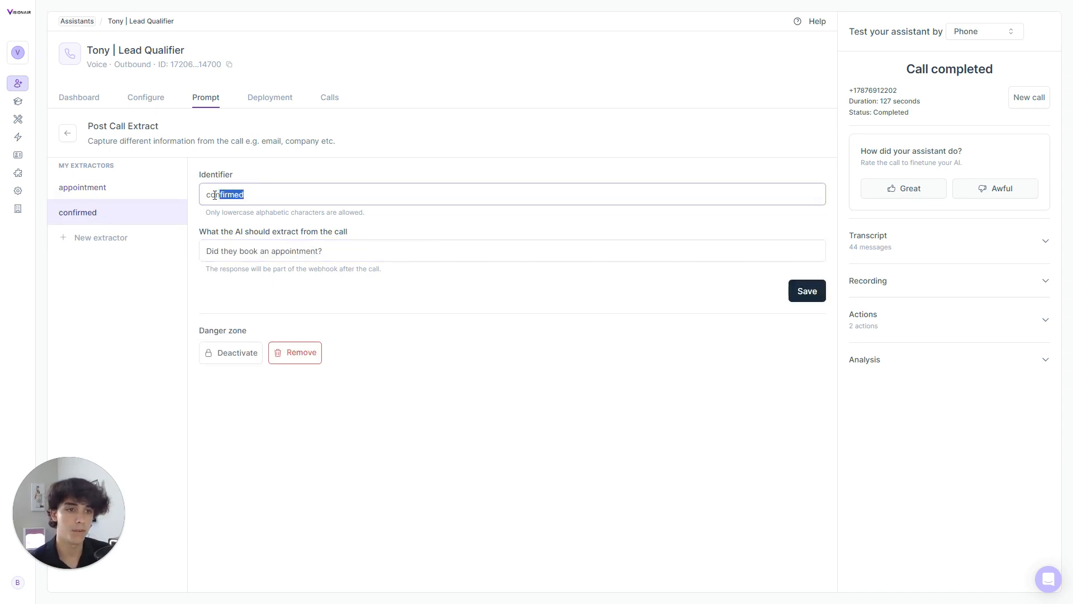
left_click_drag(342, 251, 204, 251)
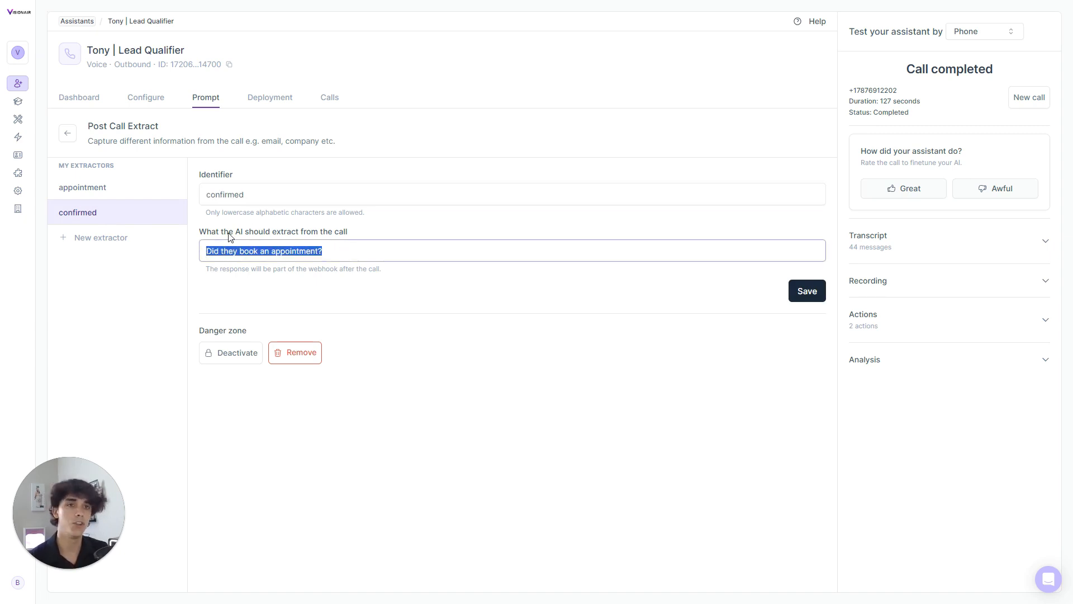
Return from Post Call Extract to the prompt and read through it to its closing instructions
left_click(66, 136)
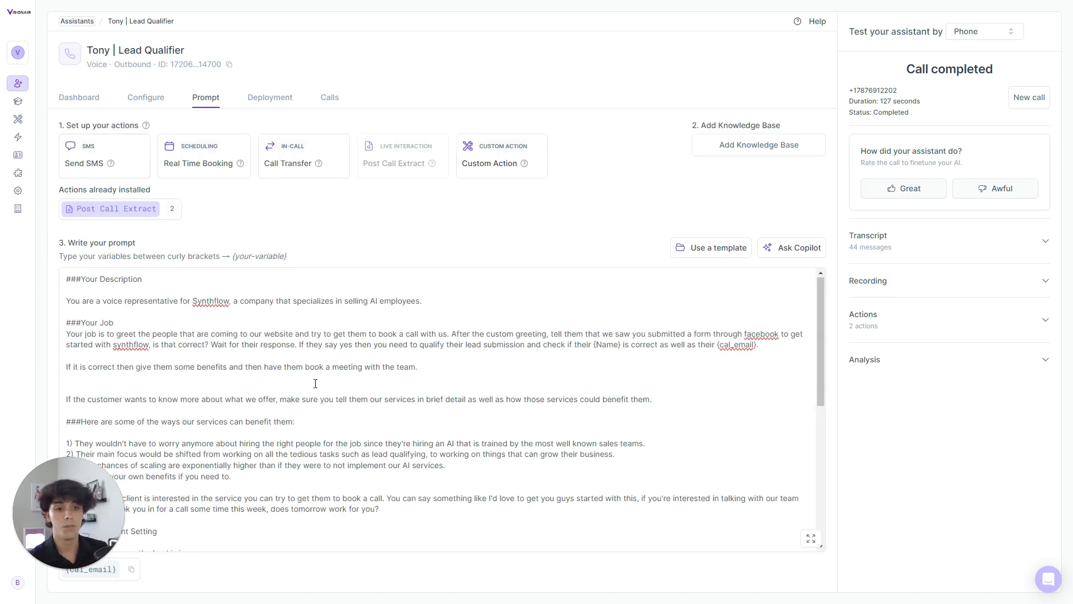
scroll(315, 383, "down", 15)
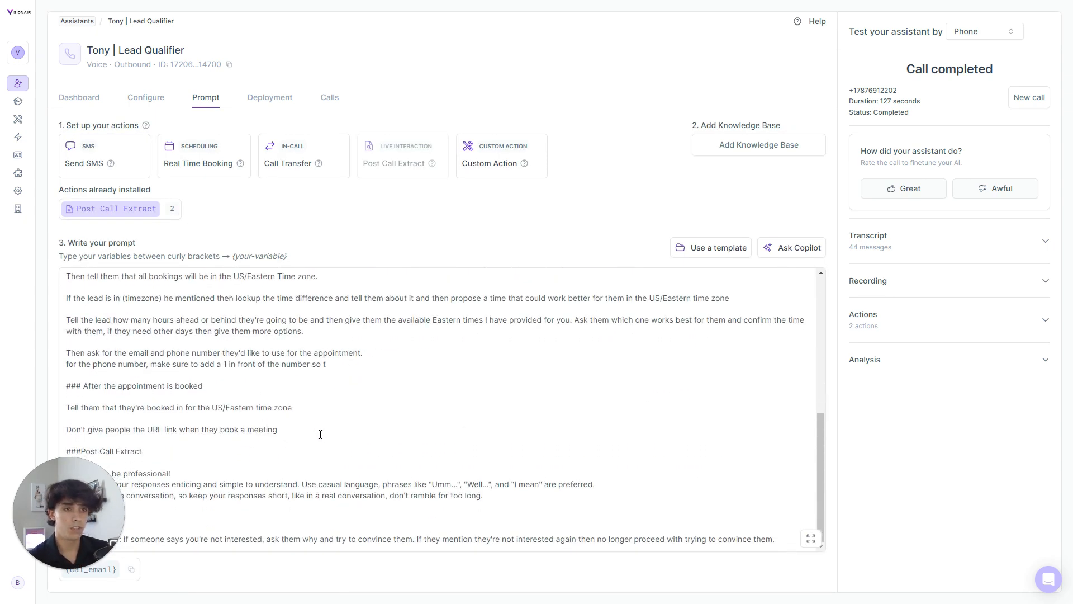
scroll(320, 434, "up", 15)
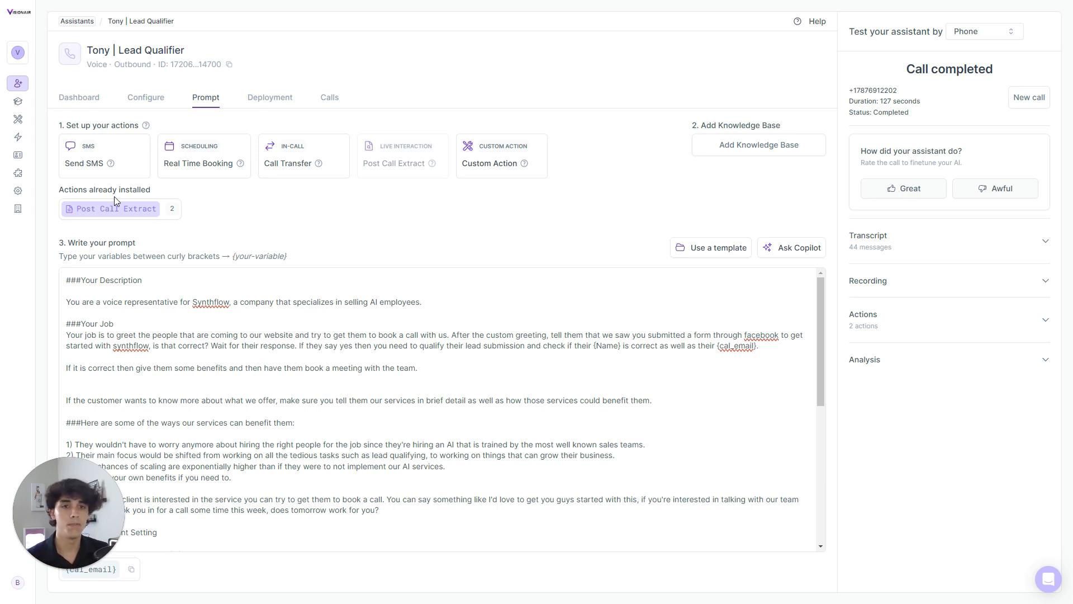
Open the setup of the Real Time Booking action for scheduling with Cal.com
mouse_move(25, 159)
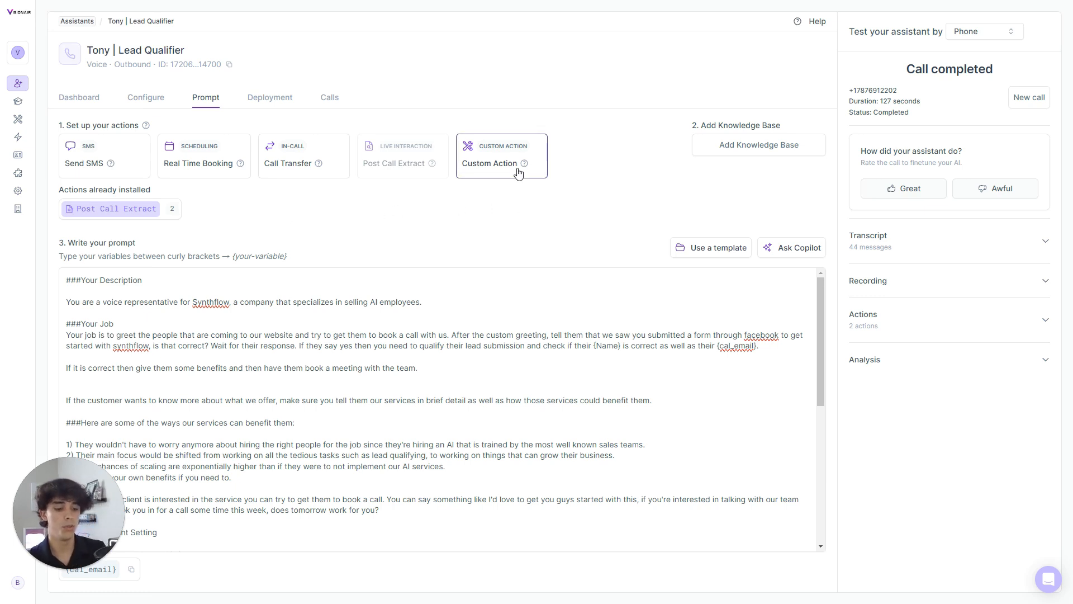
left_click(206, 164)
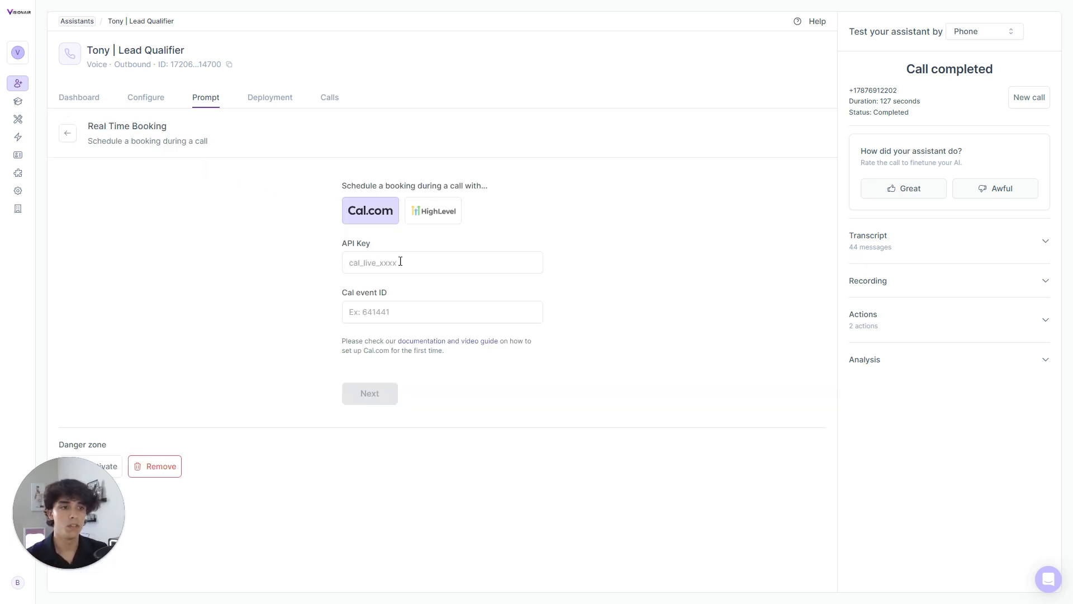
left_click(349, 264)
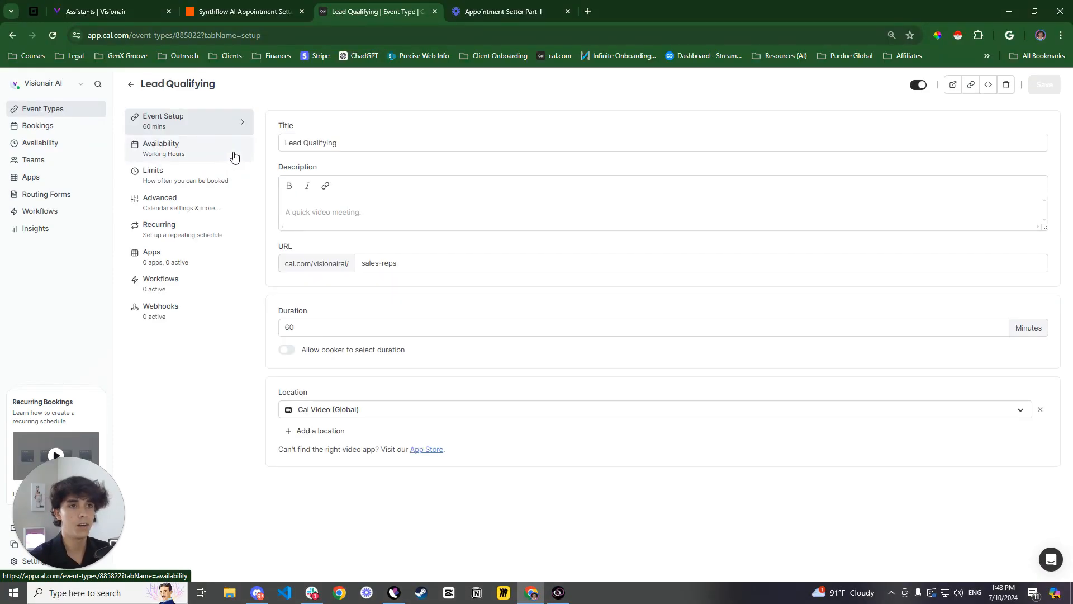
In Cal.com, copy the event ID from the web address of the Lead Qualifying event type
double_click(187, 35)
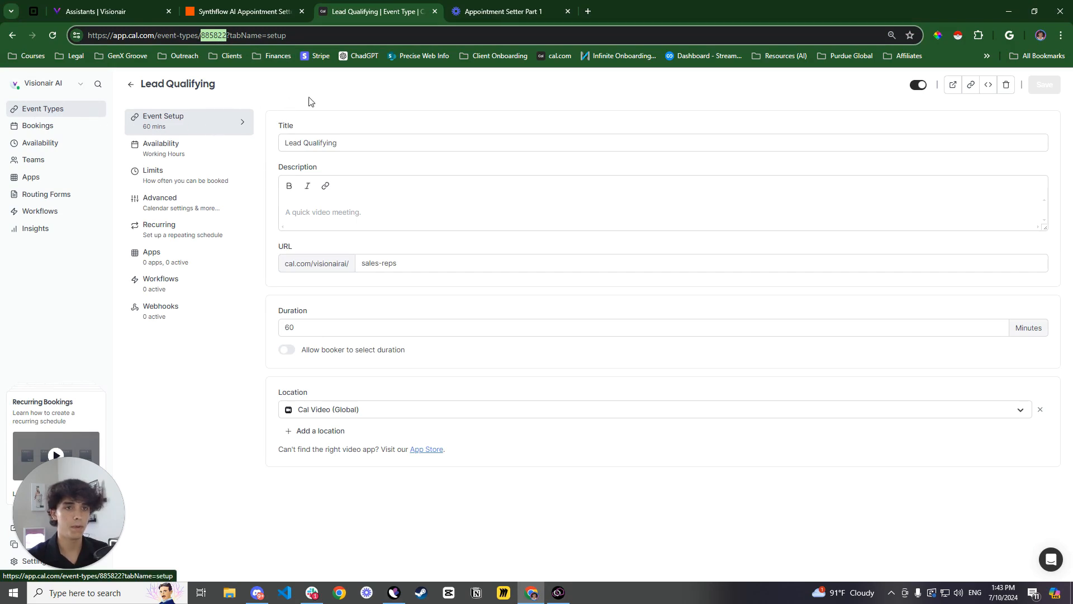
left_click(387, 103)
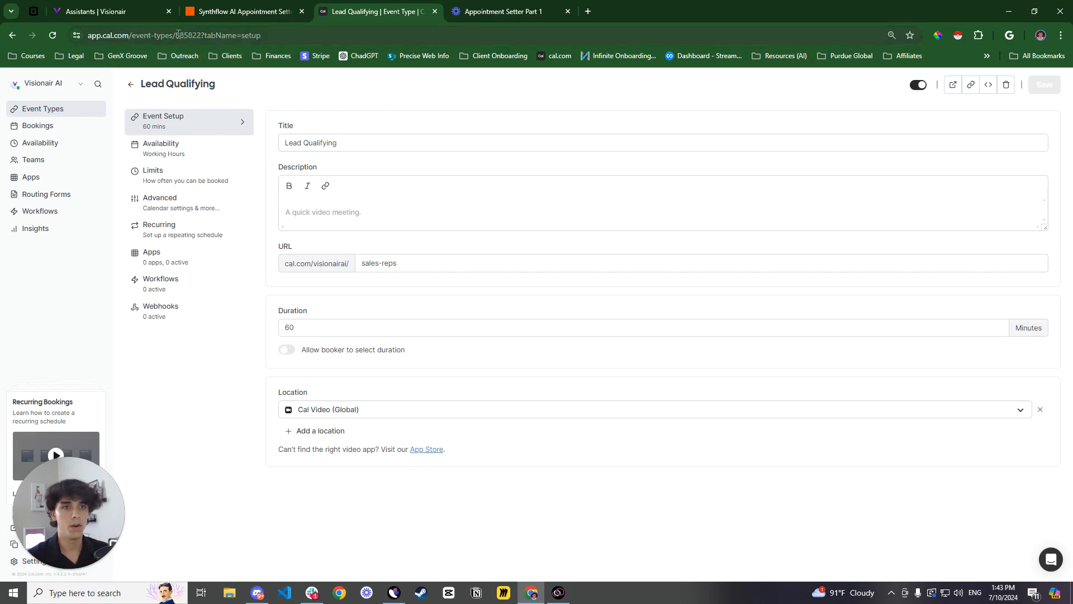
left_click_drag(176, 35, 200, 35)
key("ctrl+c")
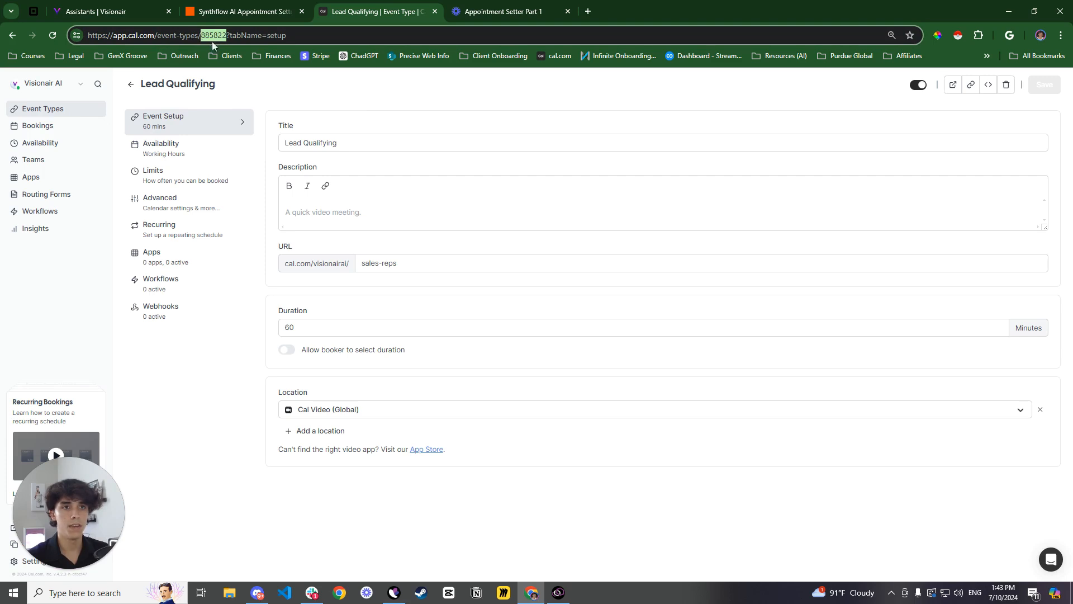
Switch back to the Visionair assistant and enter 885822 as the Cal event ID for Real Time Booking
left_click(119, 17)
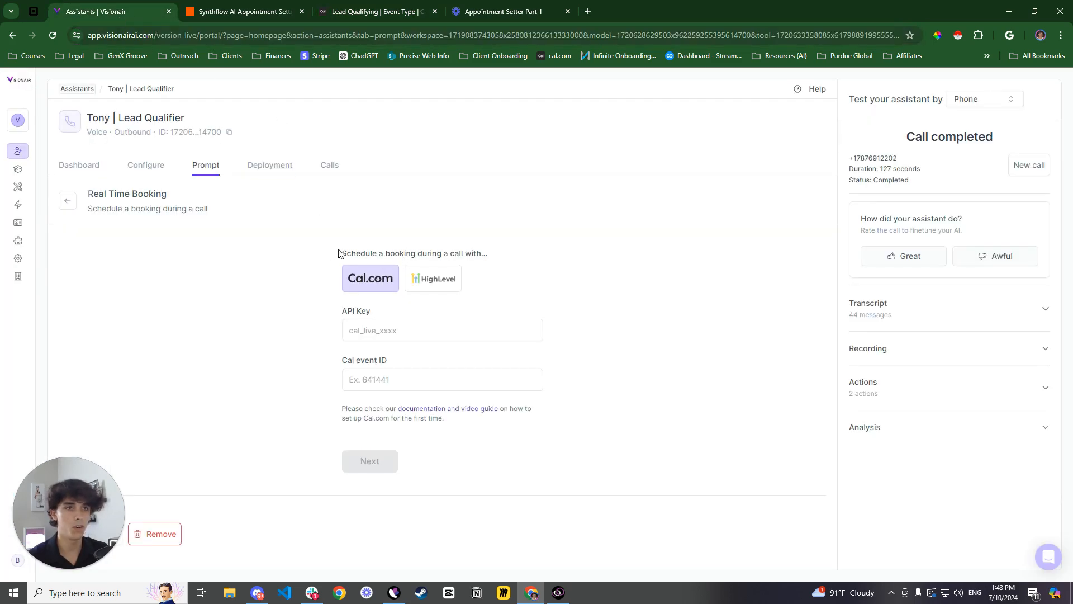
left_click(568, 11)
left_click(407, 330)
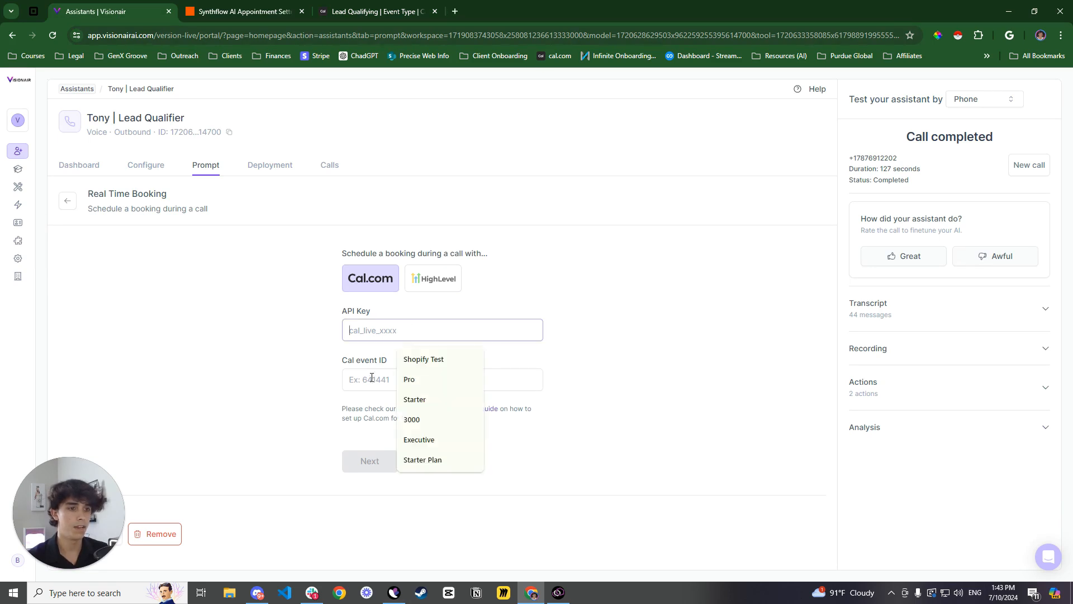
left_click(391, 380)
key("ctrl+v")
double_click(357, 379)
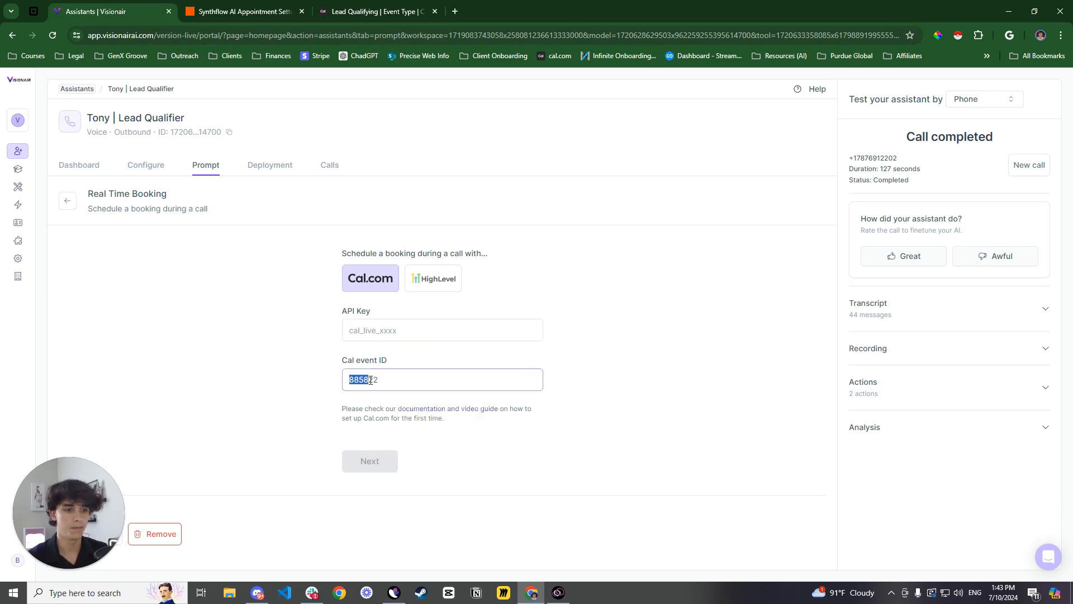
left_click(407, 360)
Switch to Cal.com and open the API keys page in the developer settings
left_click(355, 13)
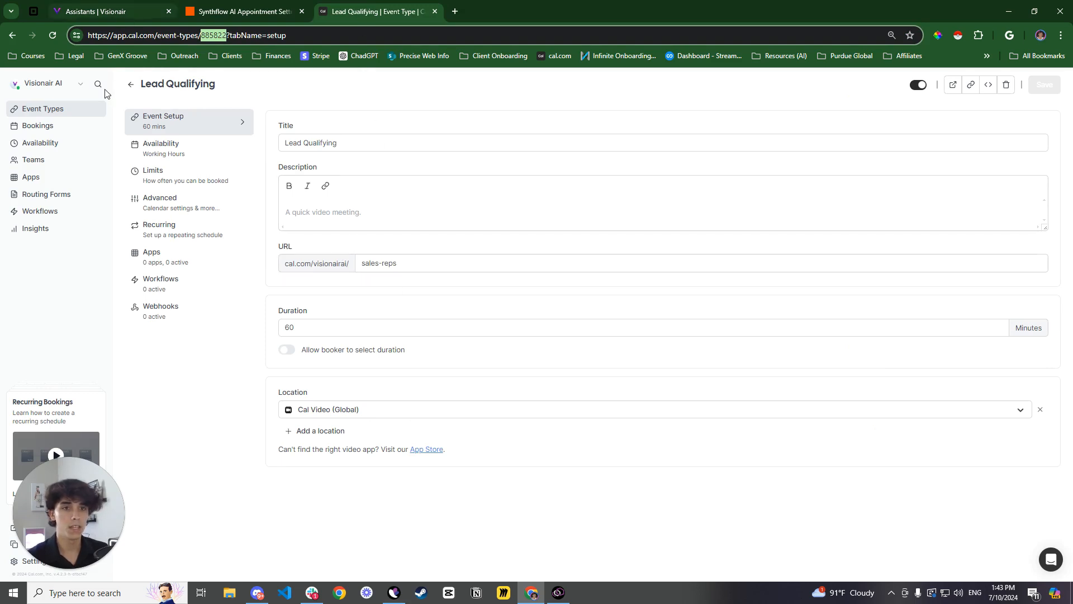
left_click_drag(74, 491, 109, 488)
left_click(39, 560)
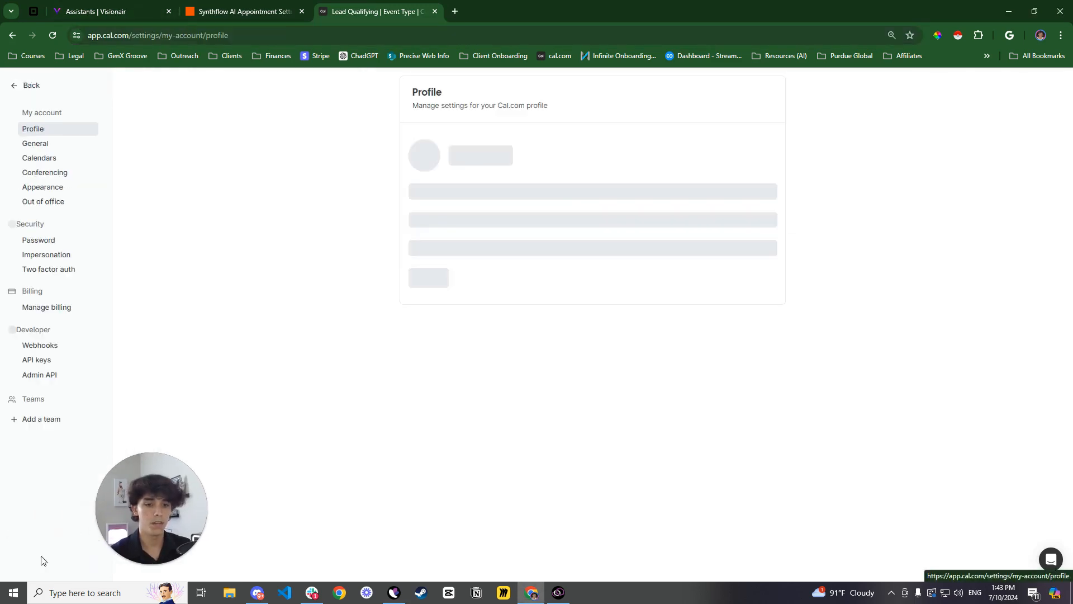
left_click(48, 375)
left_click(49, 366)
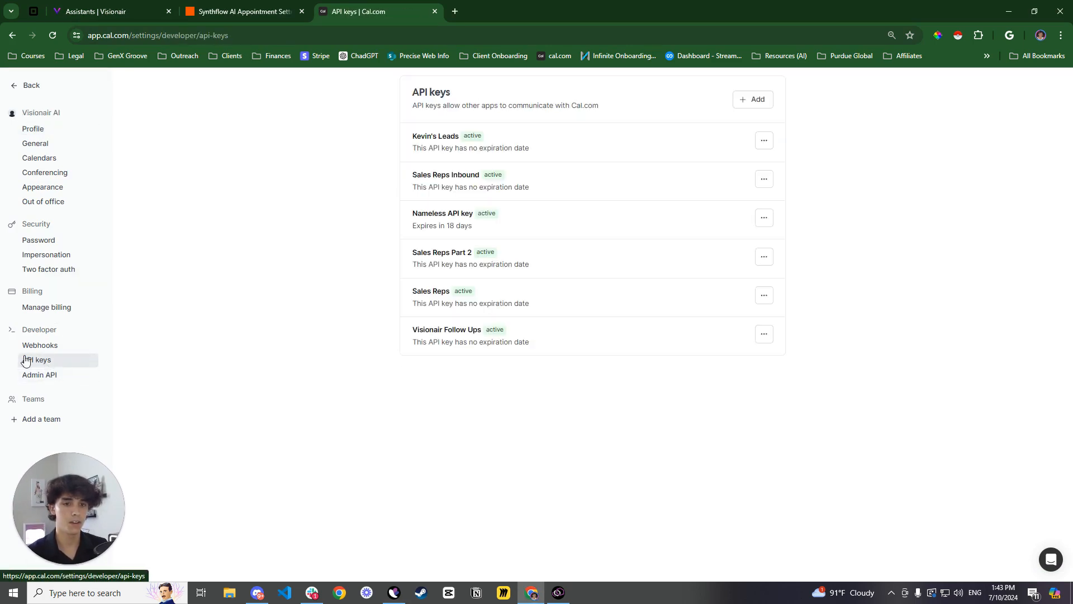
Create a Cal.com API key named "Appointment Setter" that never expires, and copy the generated key
left_click(762, 105)
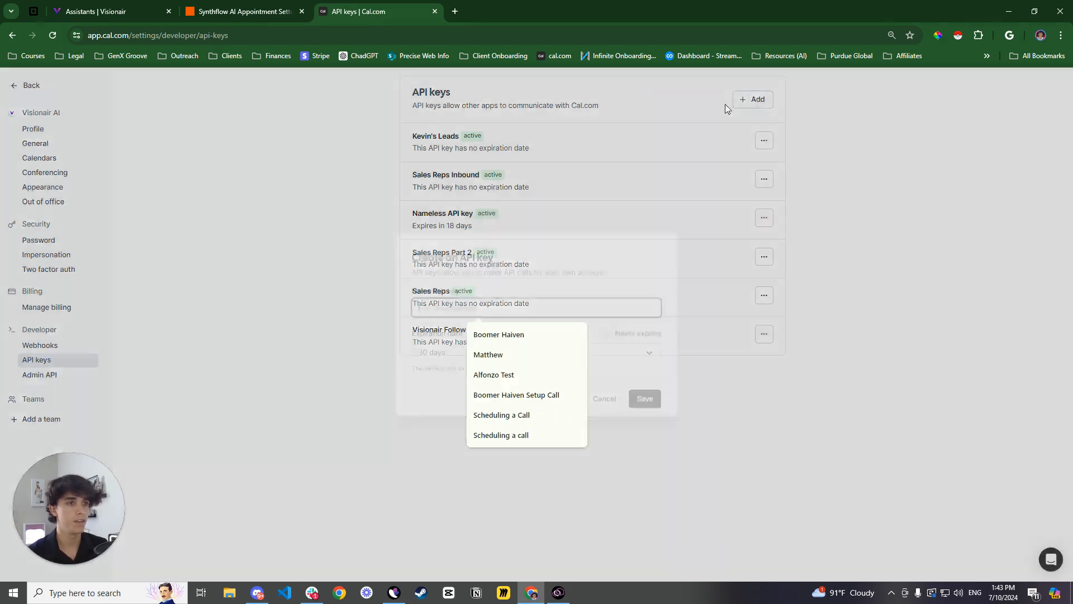
type("Appointment Setter")
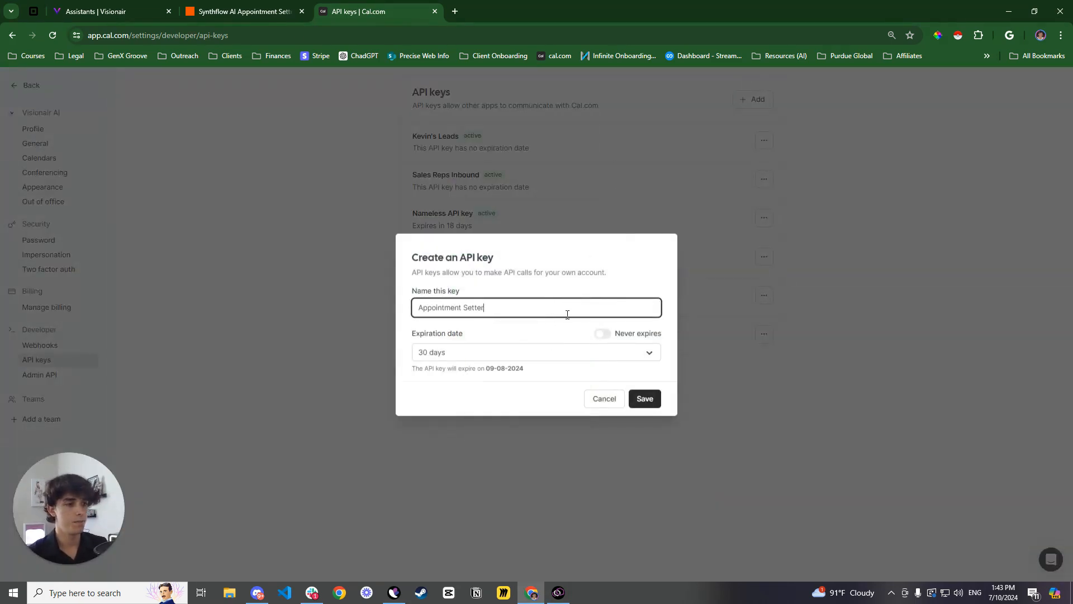
left_click(600, 335)
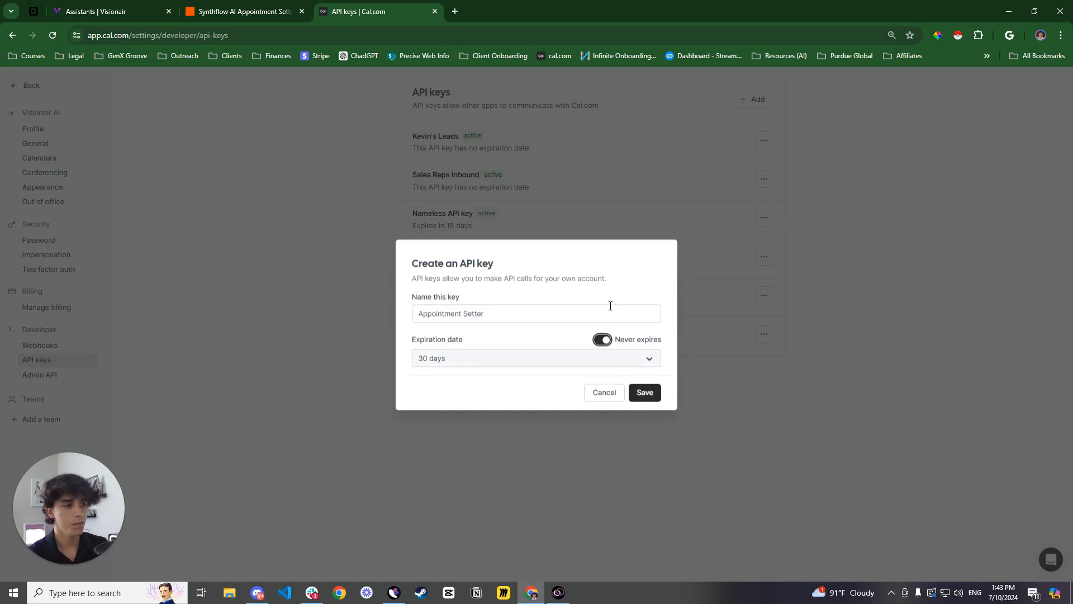
left_click(643, 399)
left_click(645, 339)
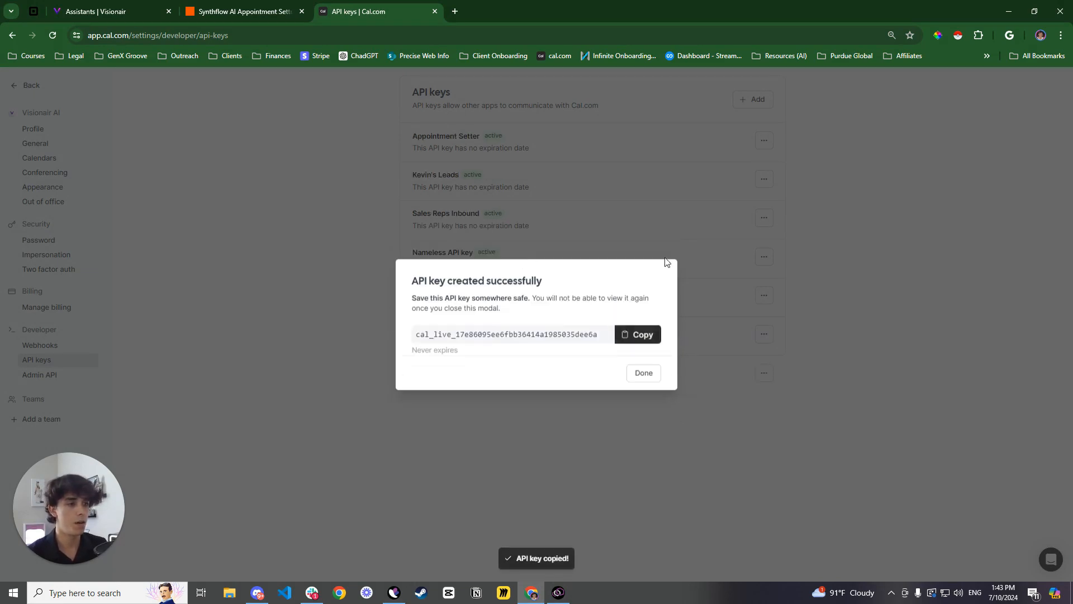
Switch back to the Visionair assistant, paste the API key for Real Time Booking and continue to the booking settings
left_click(667, 246)
left_click(125, 4)
left_click(408, 328)
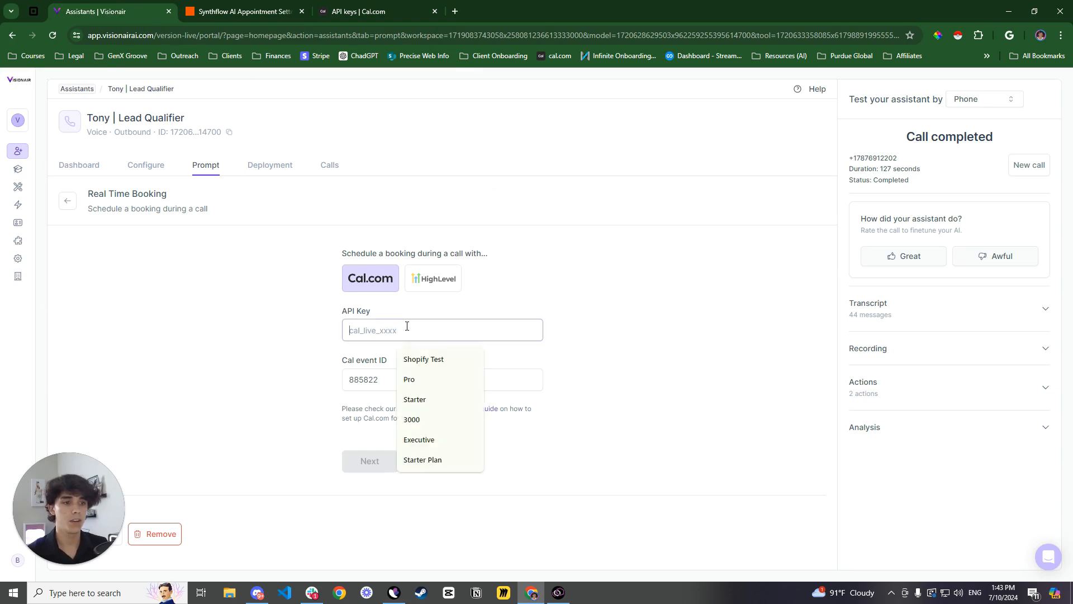
key("ctrl+v")
left_click(368, 460)
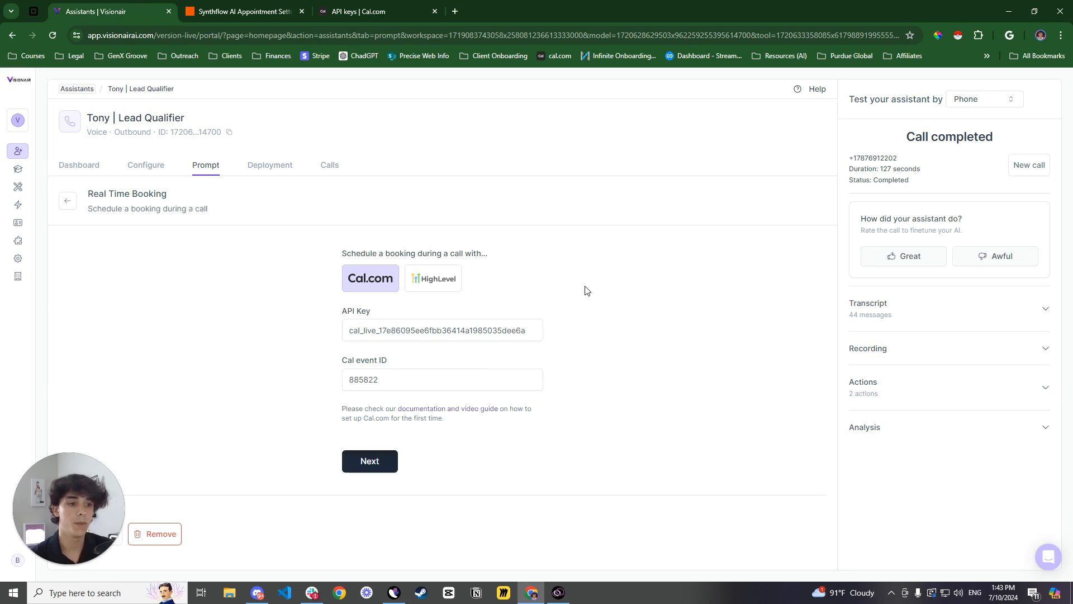
Set the Real Time Booking timezone to US/Eastern and return to the assistant's prompt page
scroll(280, 316, "down", 2)
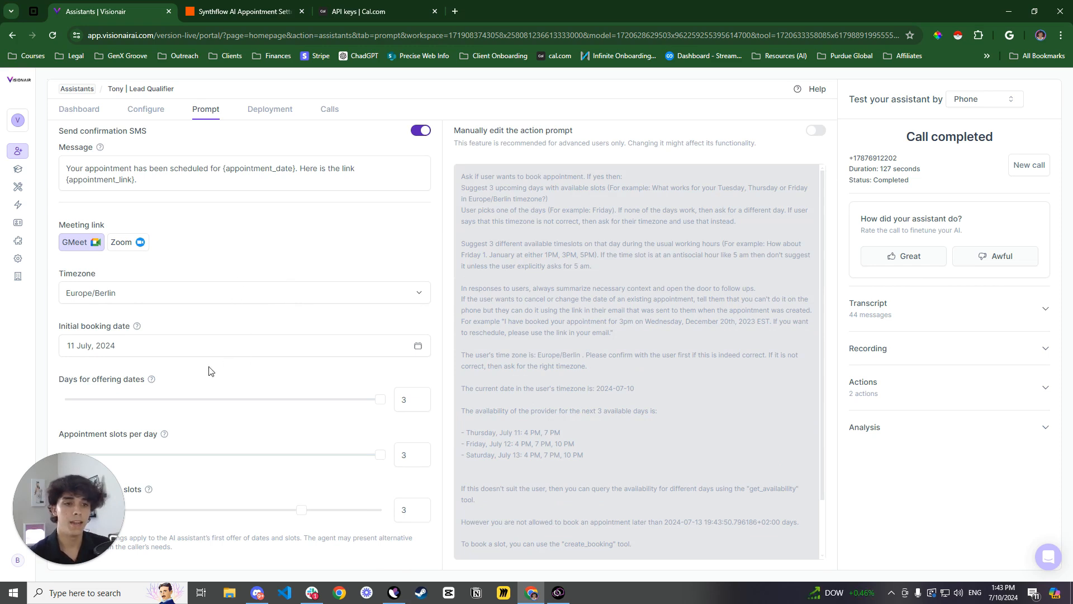
left_click(179, 293)
scroll(223, 380, "down", 15)
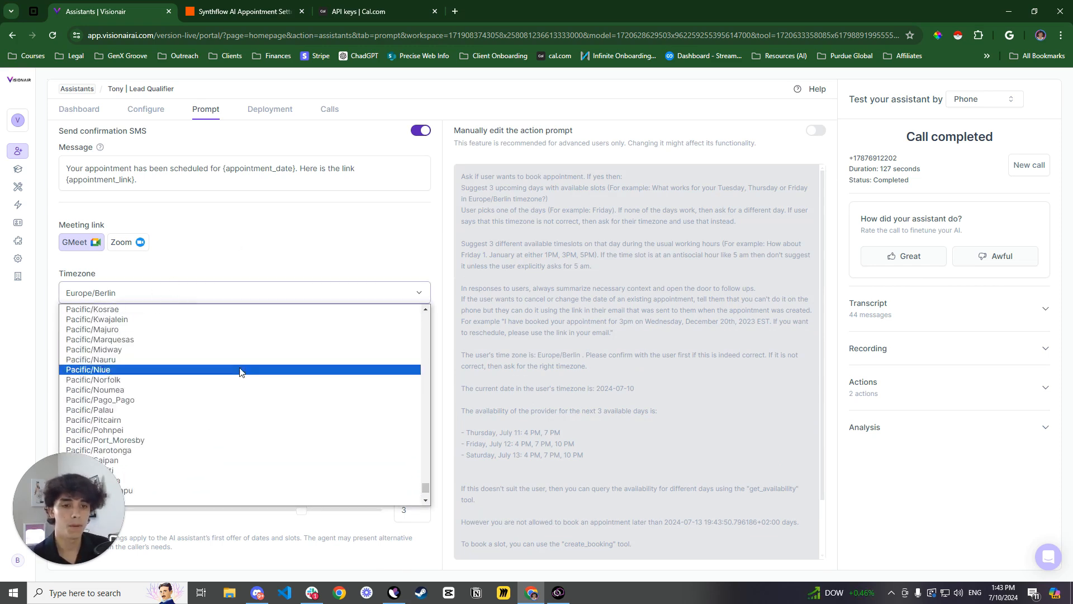
scroll(248, 369, "down", 5)
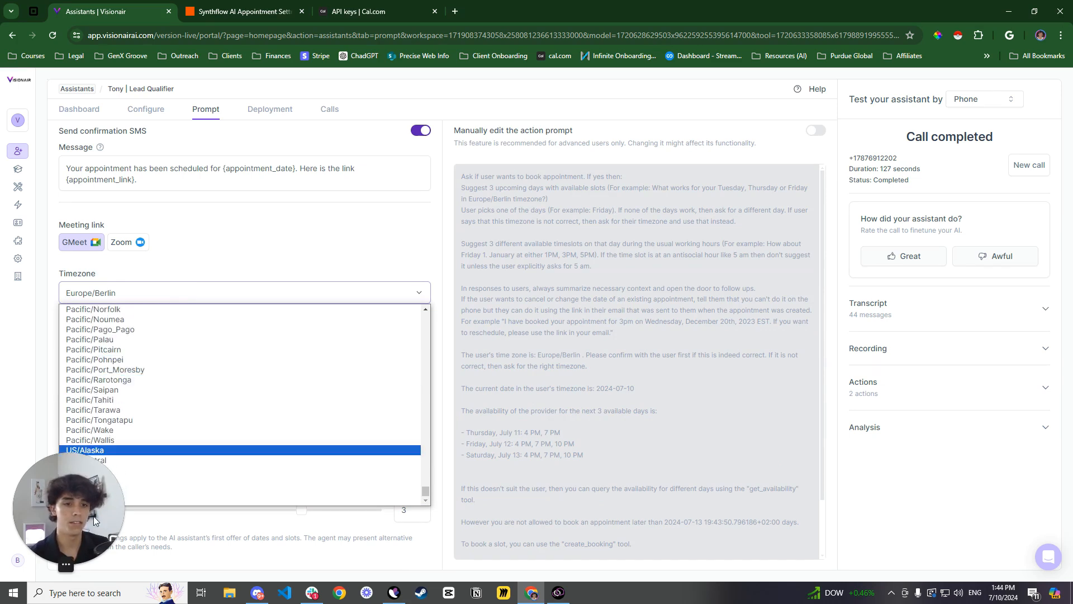
left_click(166, 302)
left_click(166, 298)
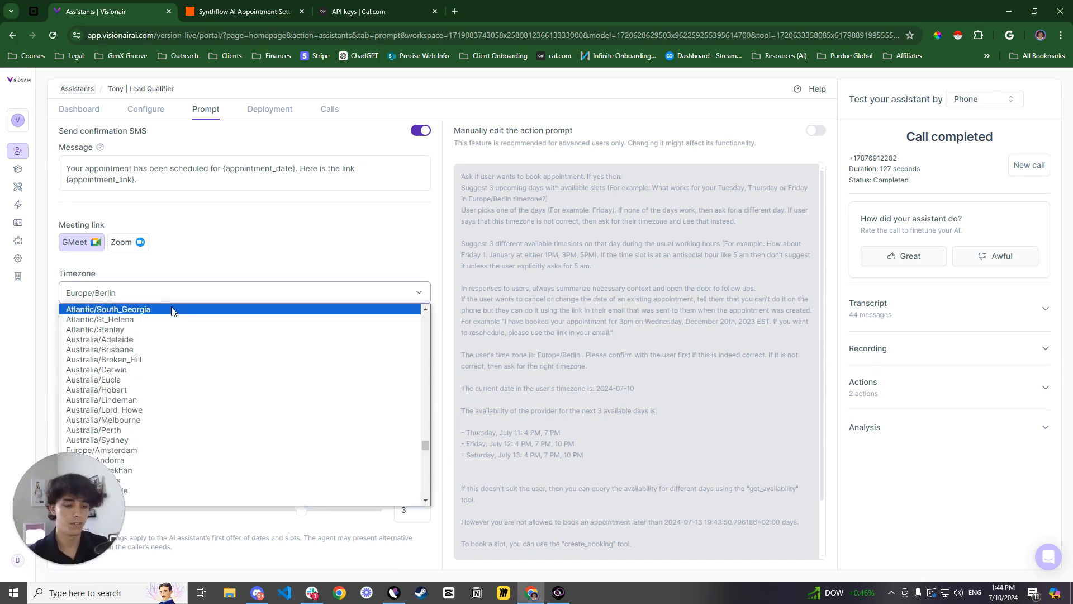
key("u")
key("e")
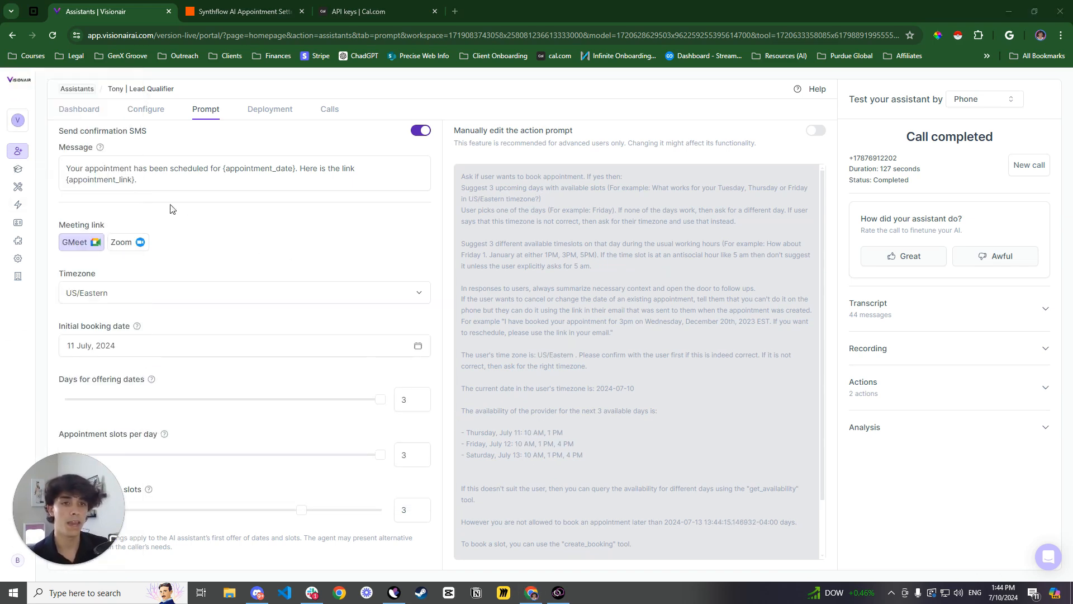
scroll(87, 188, "up", 2)
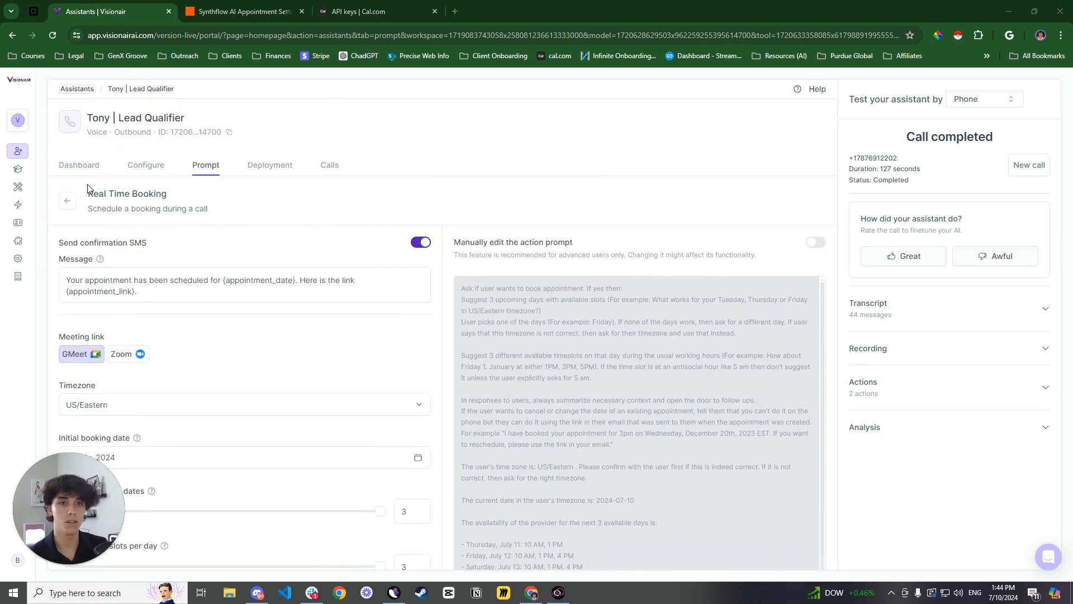
left_click(67, 204)
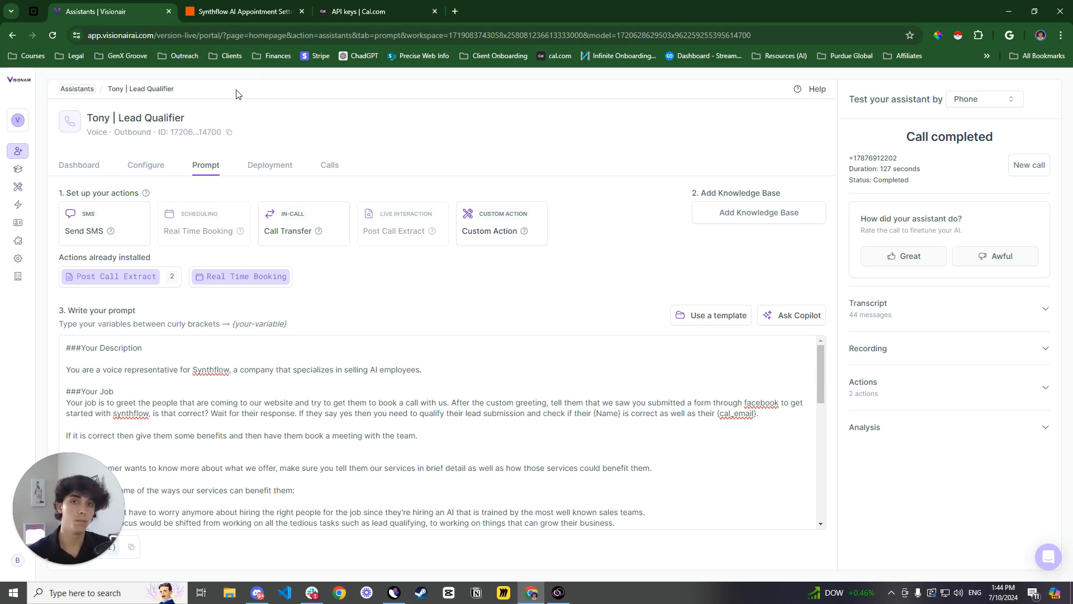
Switch to the Zapier workflow and review the event, account, trigger and test settings of the Facebook Lead Ads New Lead step
left_click(229, 17)
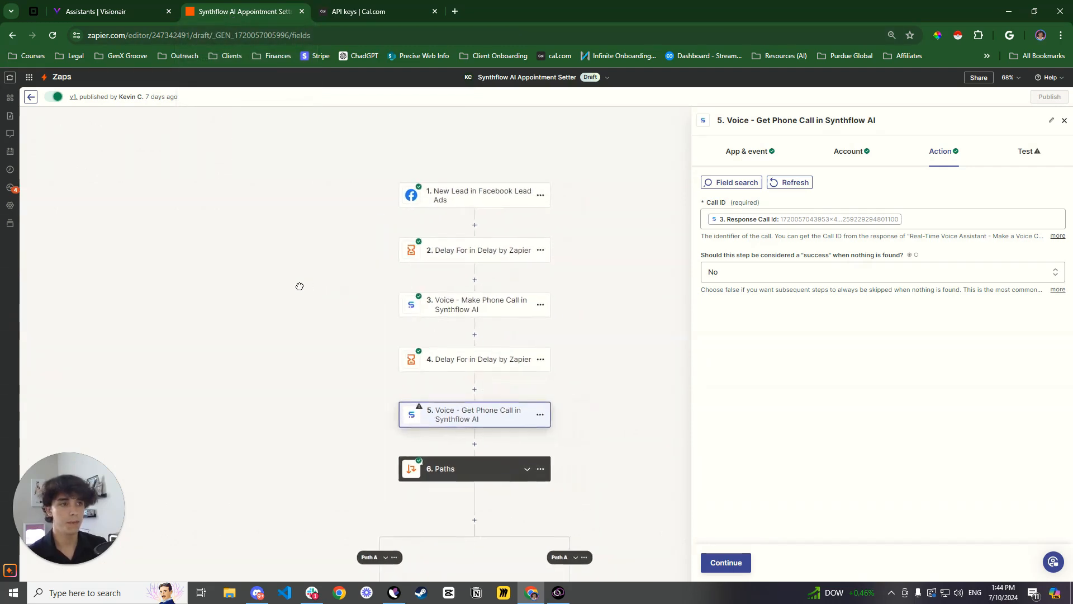
left_click_drag(299, 286, 251, 266)
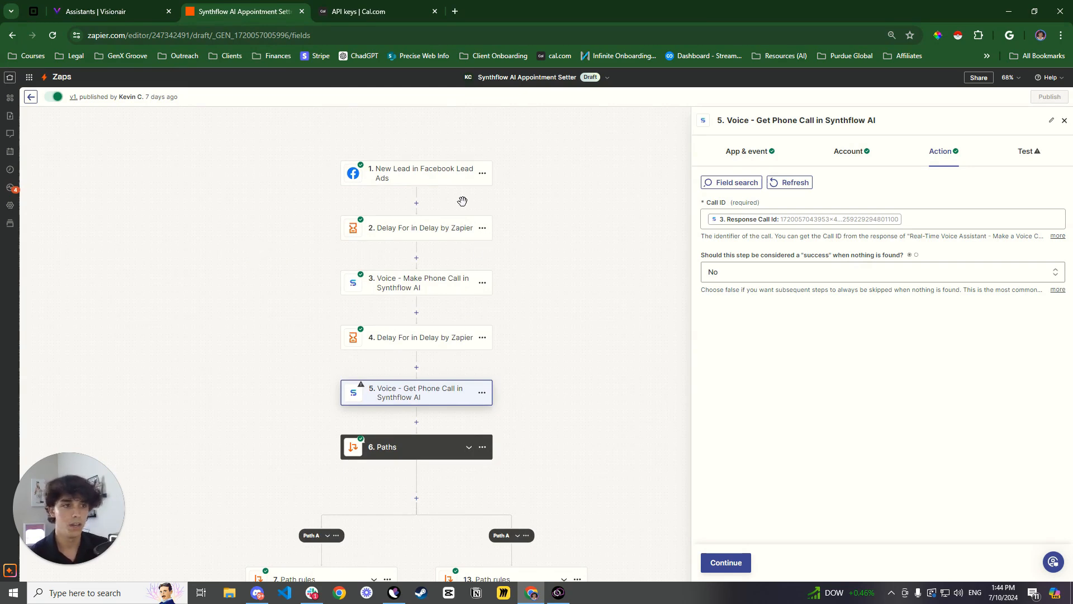
left_click(420, 182)
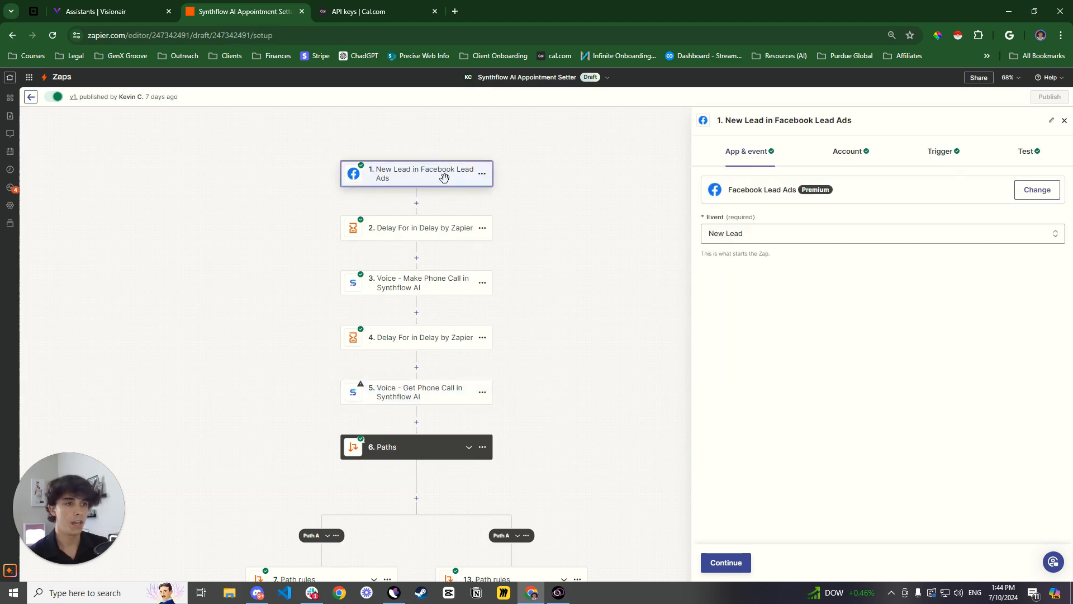
left_click(789, 236)
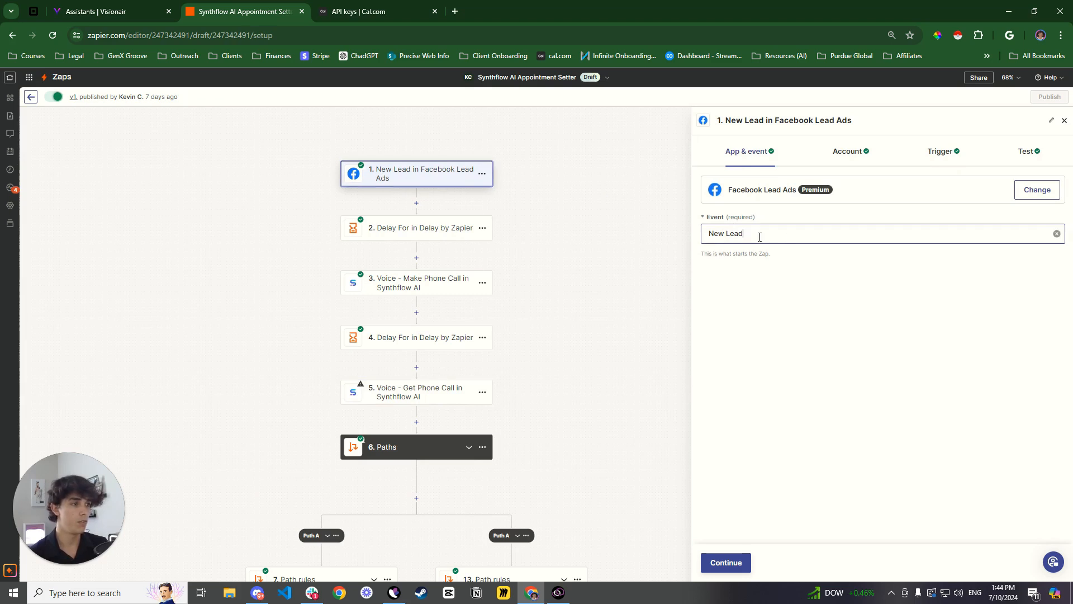
left_click(794, 214)
left_click(846, 158)
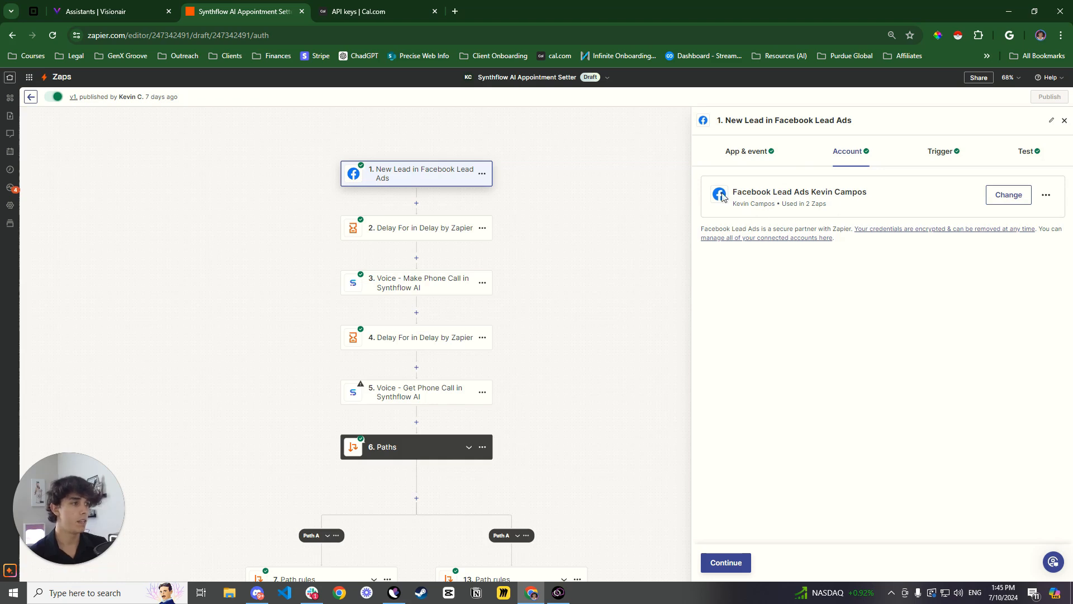
left_click(948, 149)
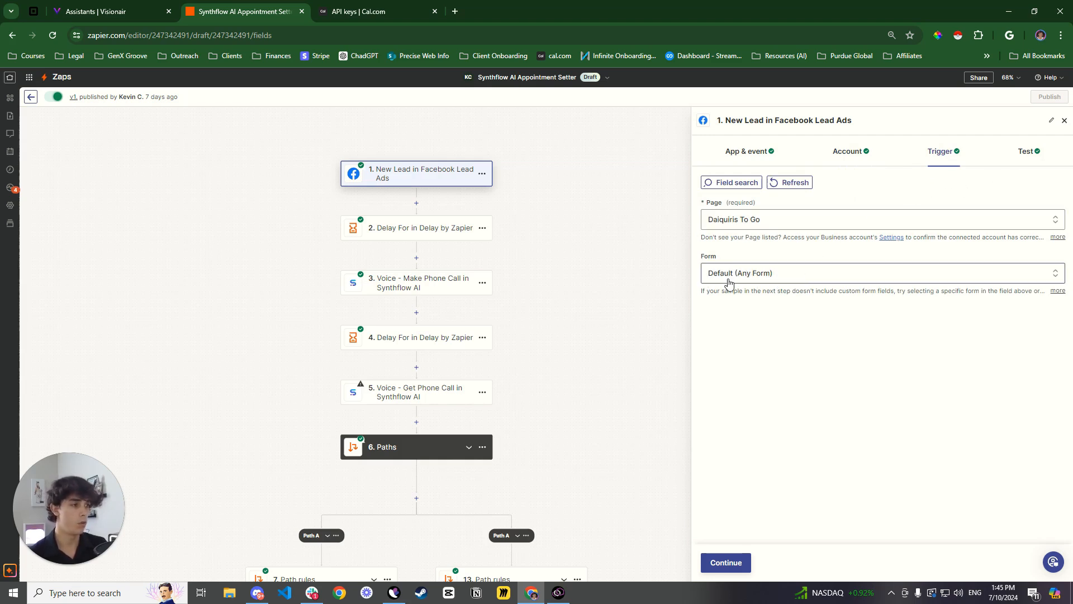
left_click(1027, 153)
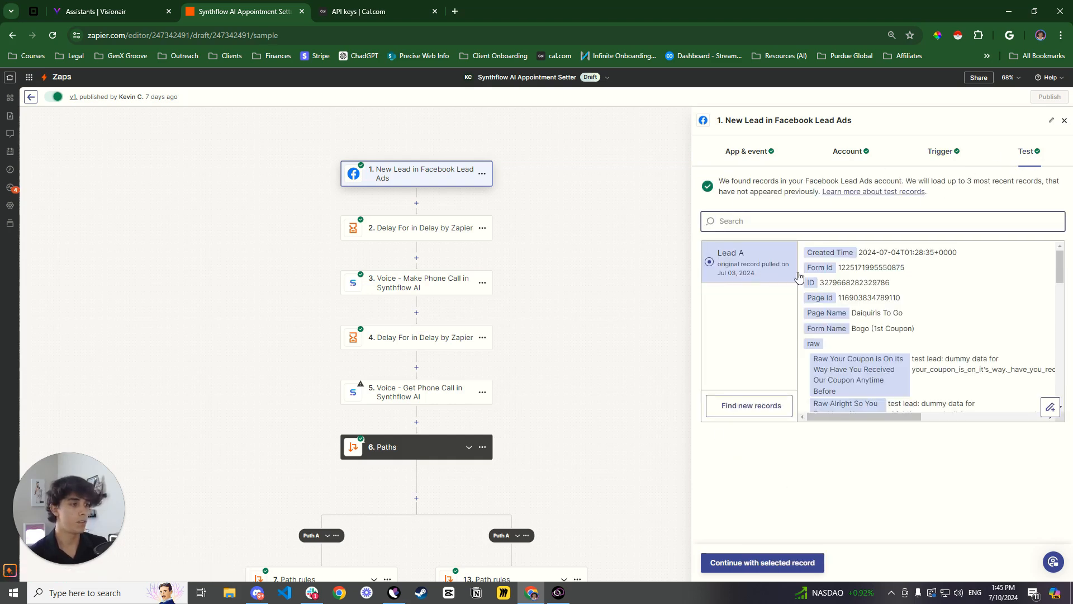
Review the event, delay time and test data of the first Delay For step
left_click(390, 229)
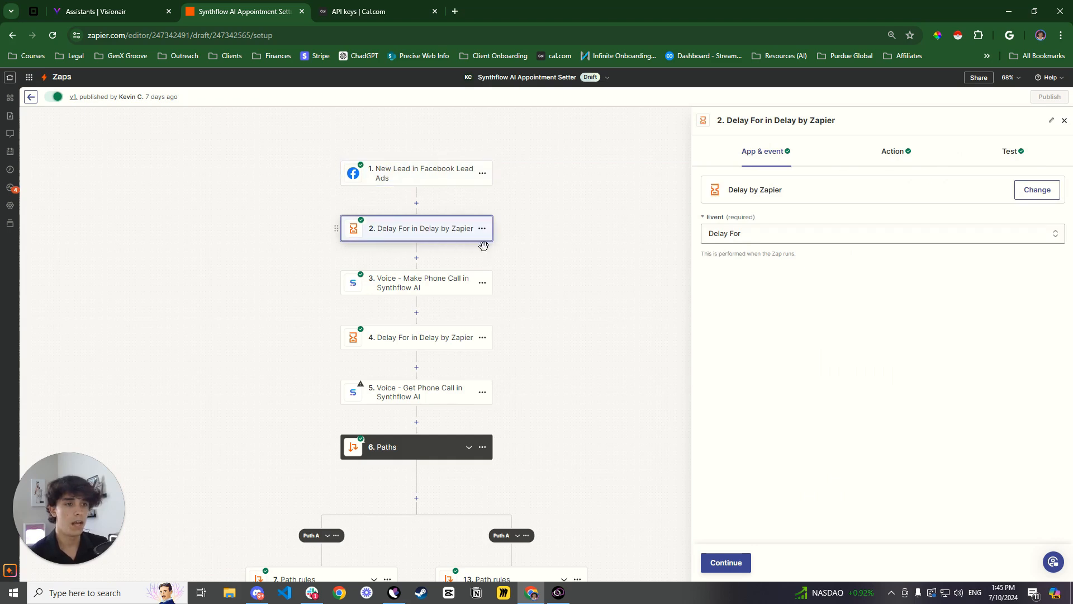
left_click(892, 155)
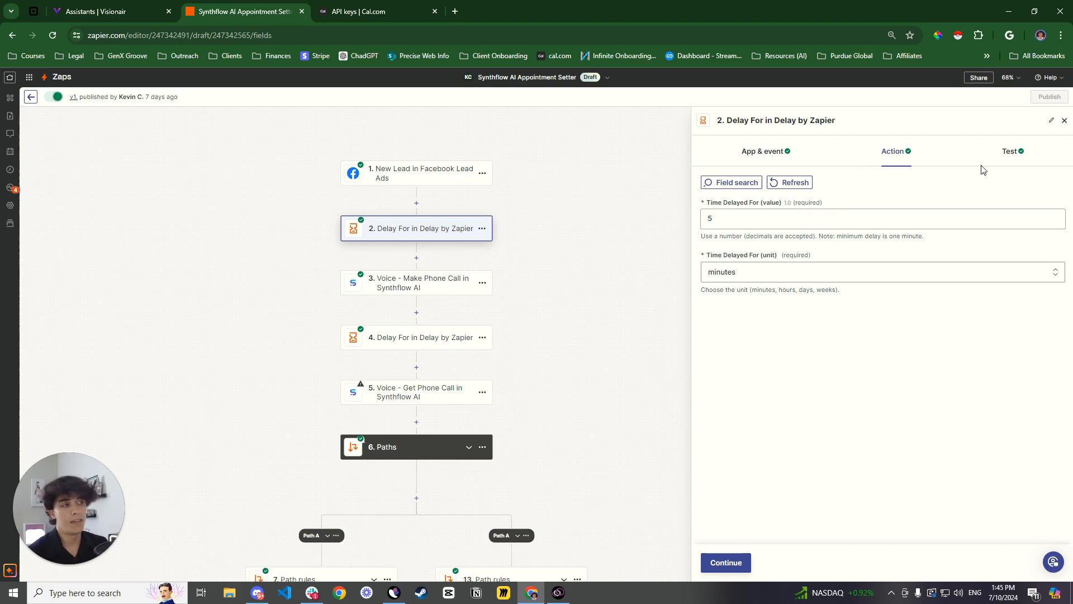
left_click(1010, 161)
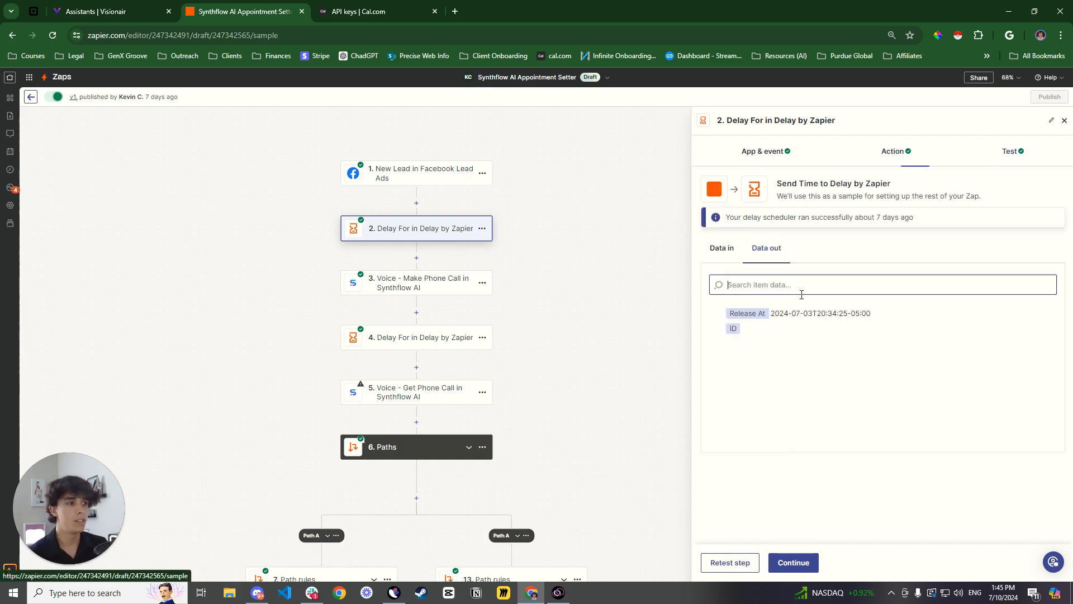
Examine the Voice - Make Phone Call step's event, connected account and action fields, including its Model ID
left_click(423, 287)
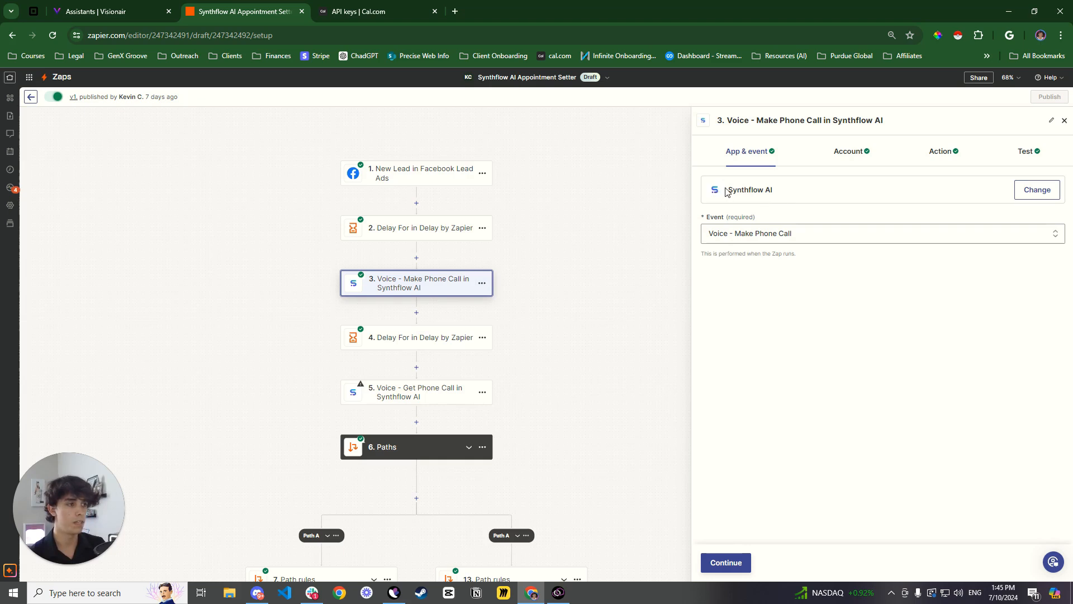
left_click(804, 233)
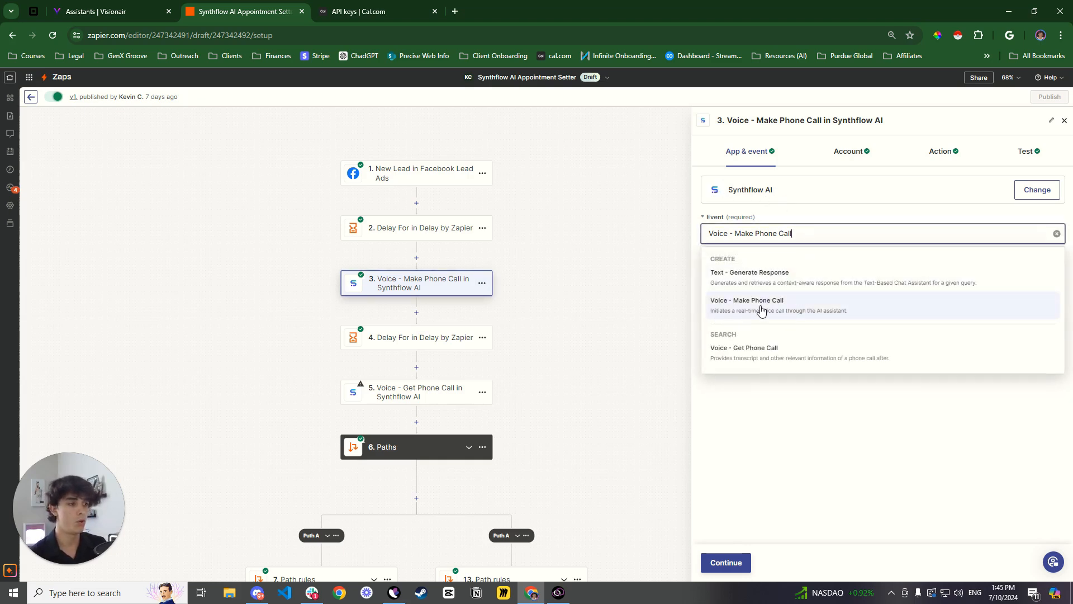
left_click(838, 197)
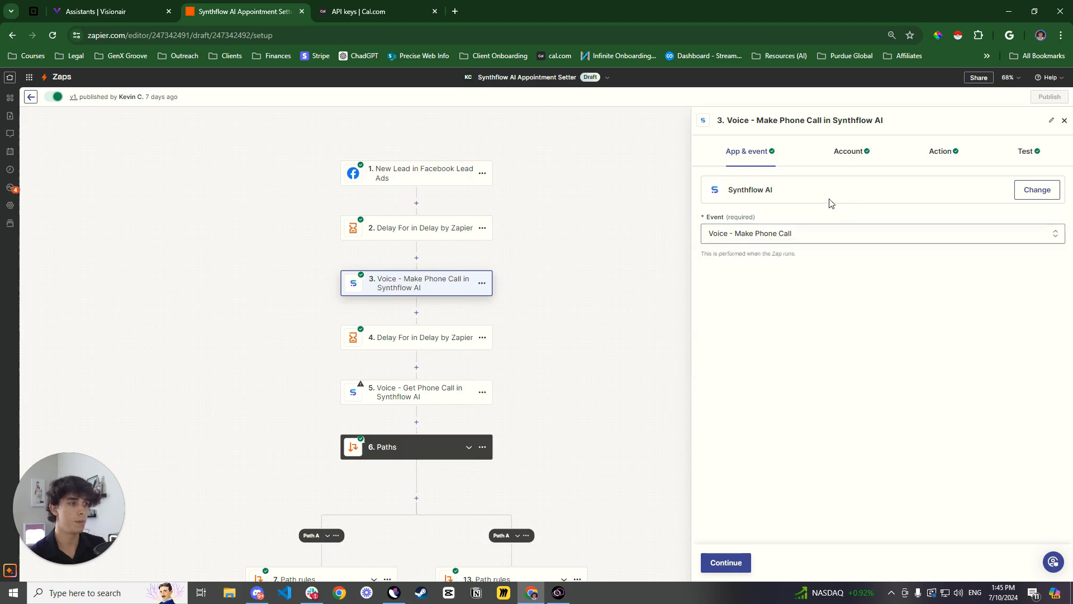
left_click(850, 152)
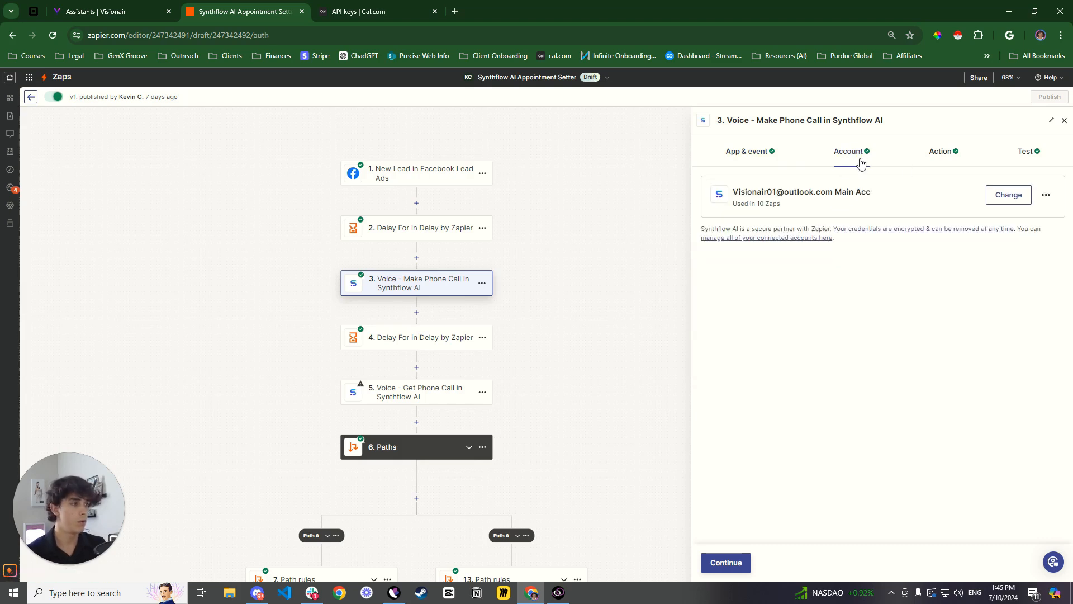
left_click(1046, 194)
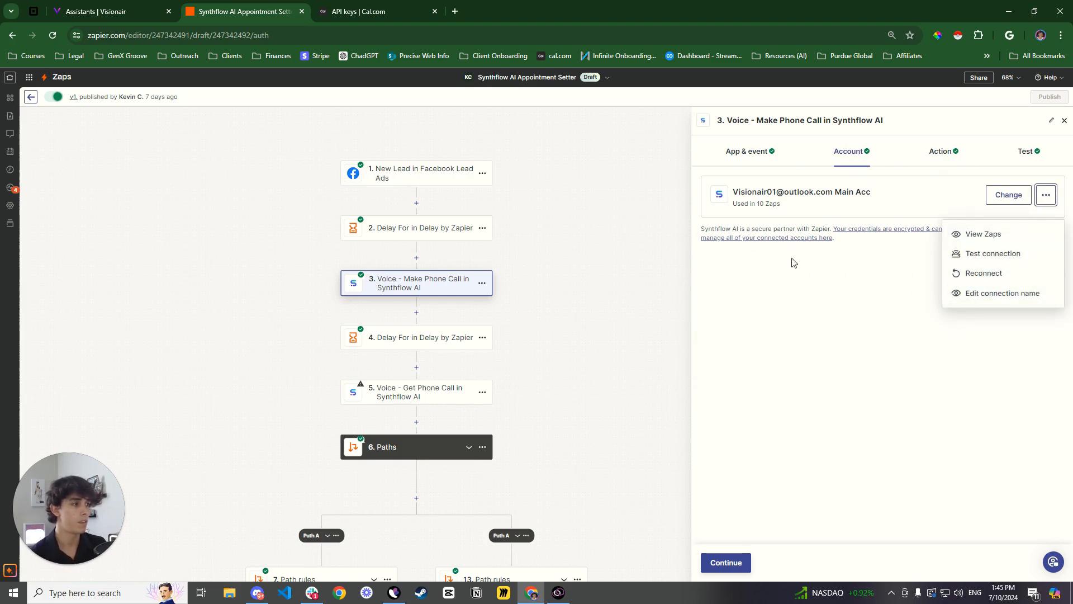
left_click(945, 152)
left_click(945, 152)
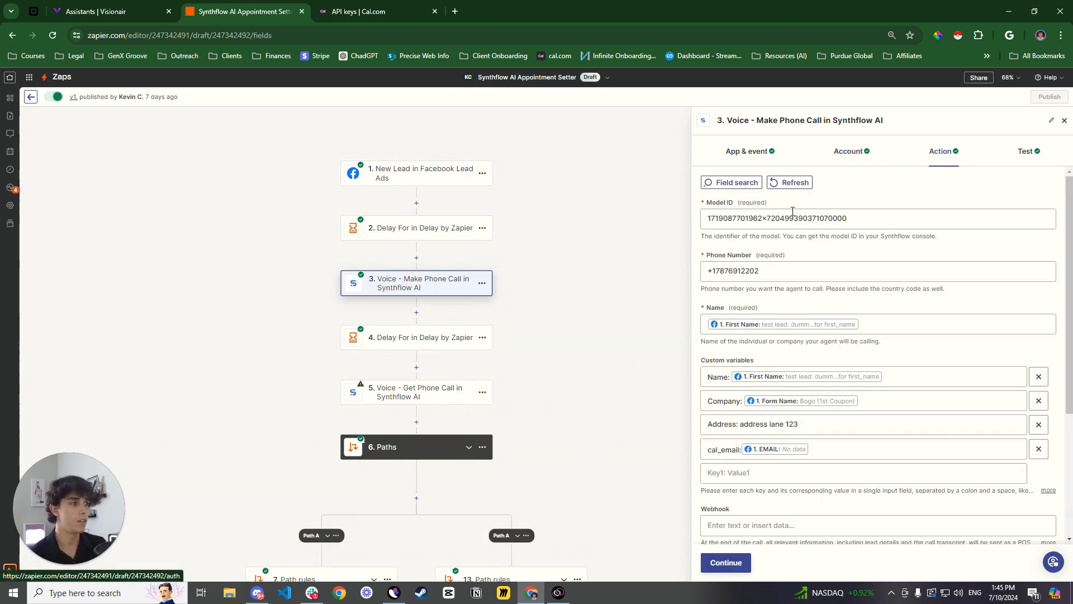
left_click_drag(872, 218, 702, 220)
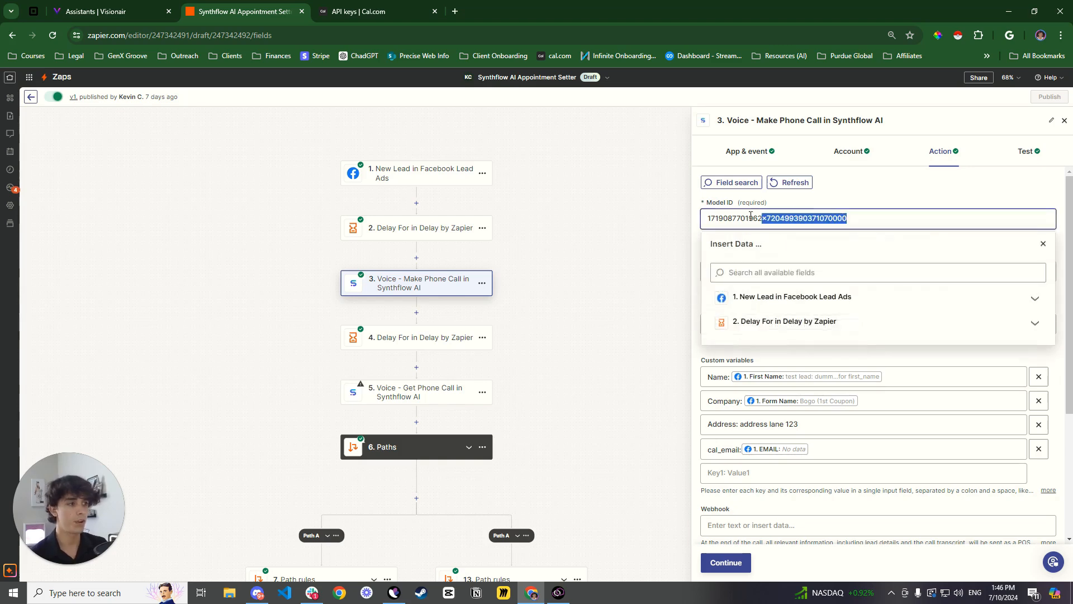
left_click(869, 192)
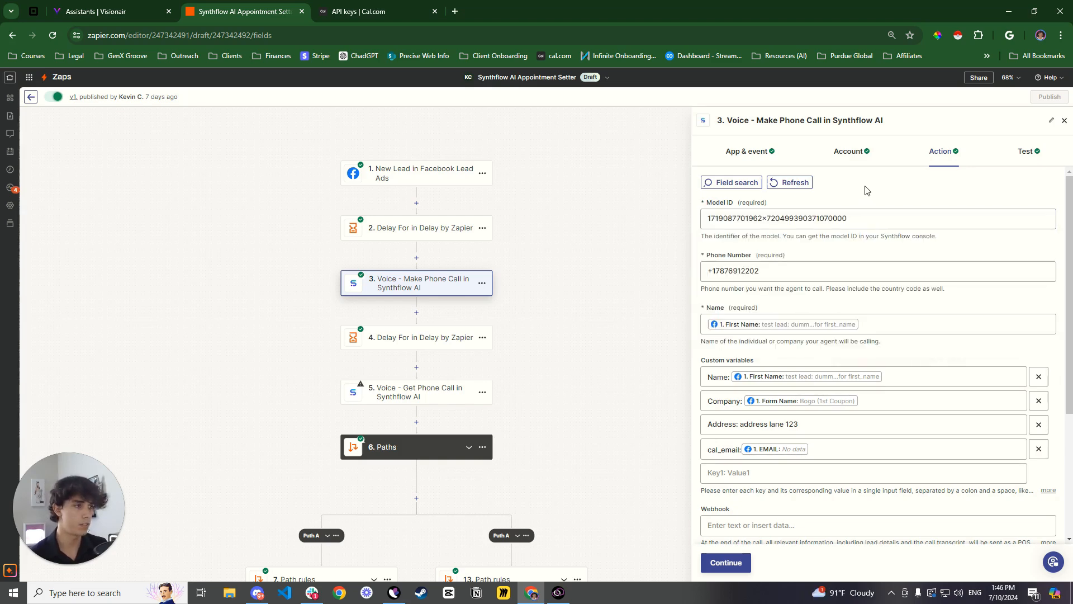
Copy the Lead Qualifier assistant's ID from Visionair and paste it as the Model ID of Zapier's Make Phone Call step
left_click(100, 11)
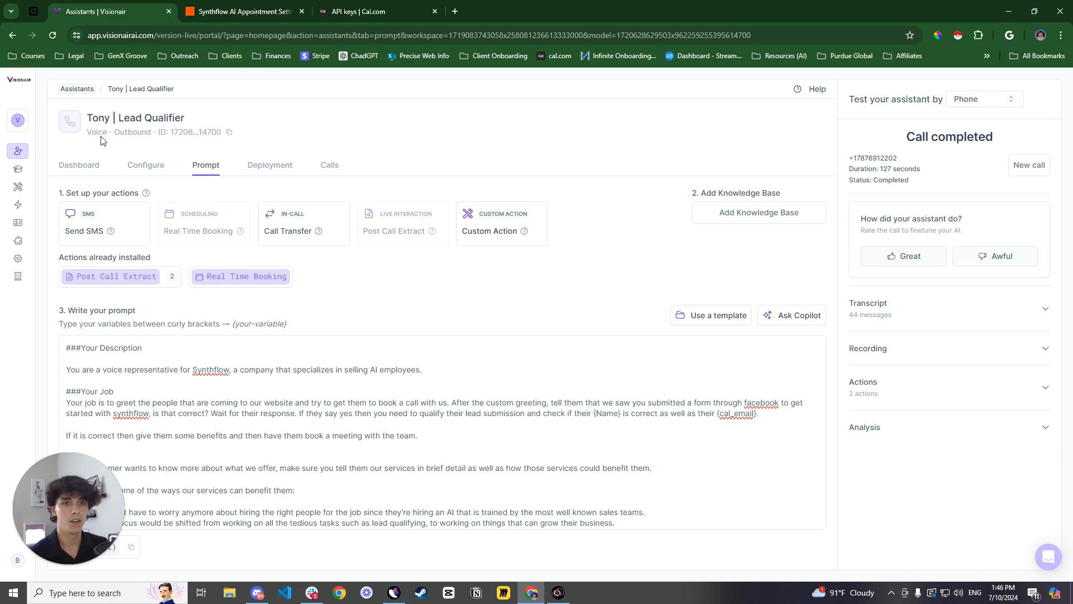
left_click(230, 135)
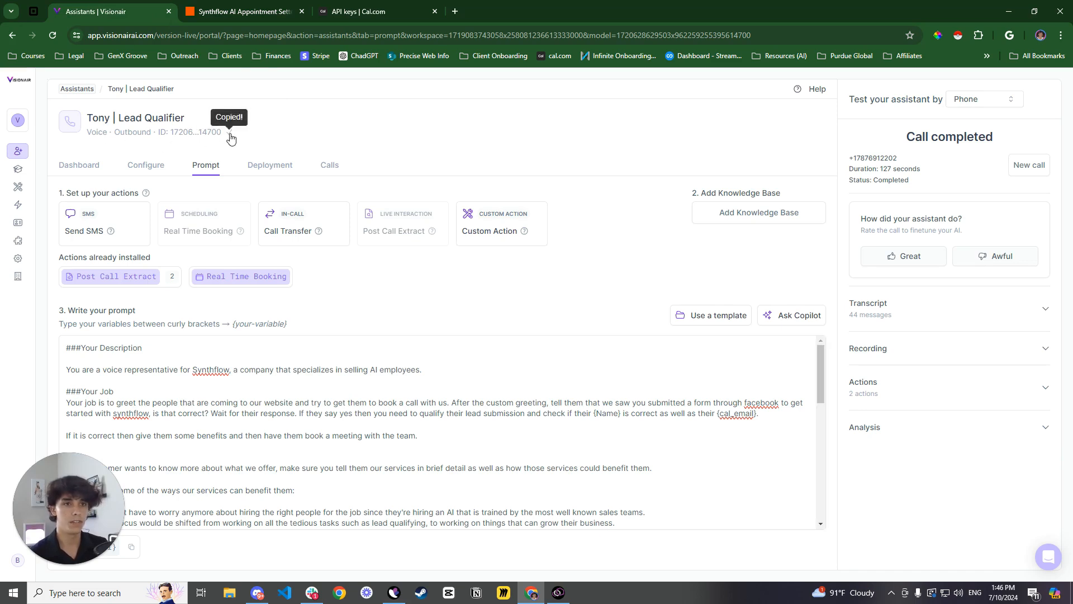
left_click(240, 11)
left_click_drag(847, 216, 689, 216)
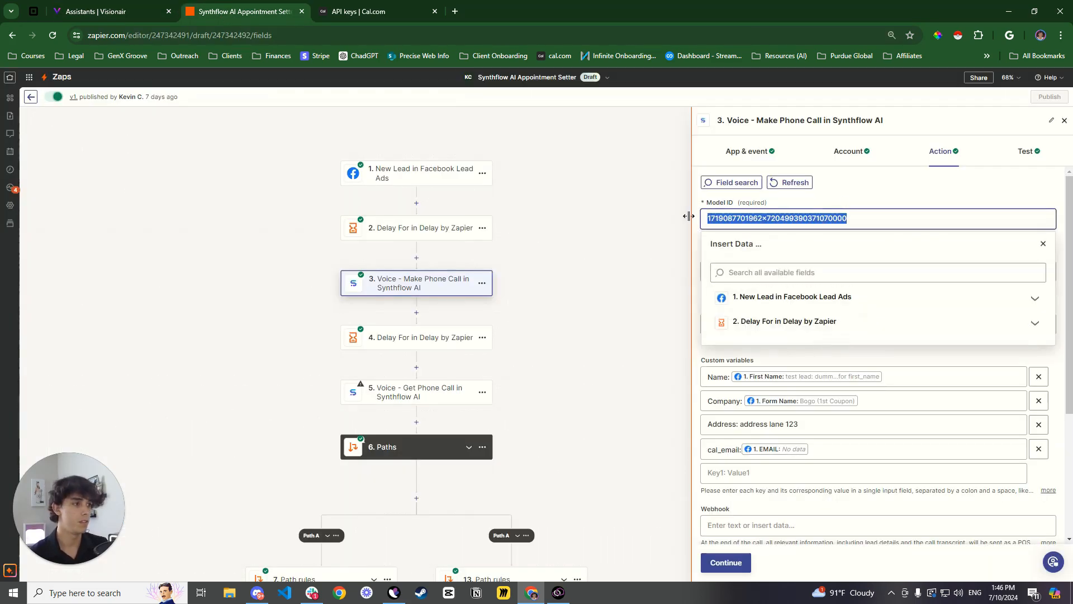
key("ctrl+v")
left_click(870, 193)
Examine the Make Phone Call step's Phone Number field and the Facebook lead data available for mapping to it
left_click(761, 271)
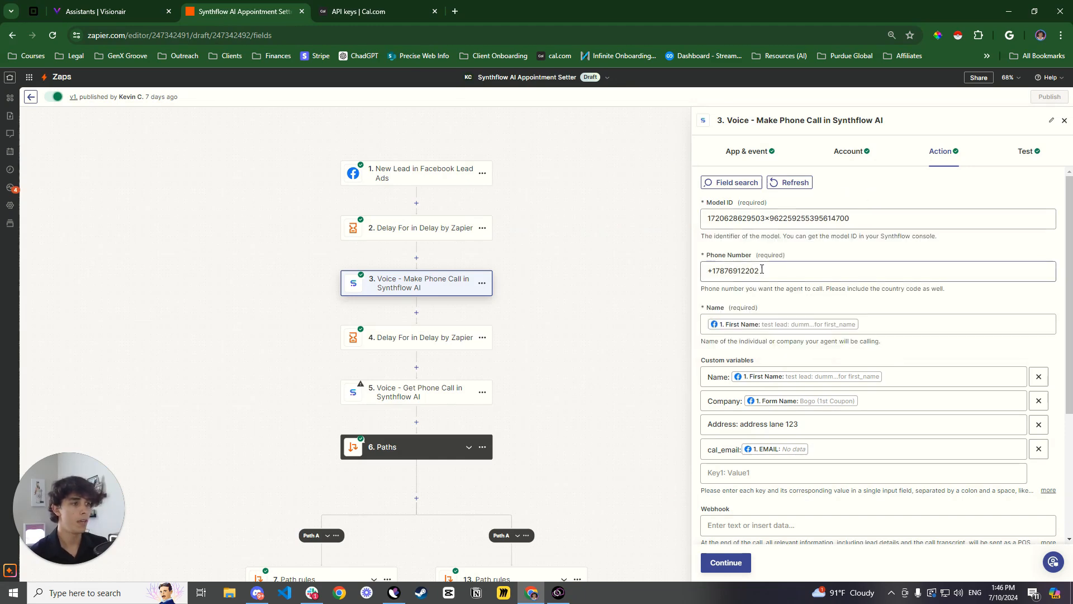
left_click_drag(761, 270, 710, 274)
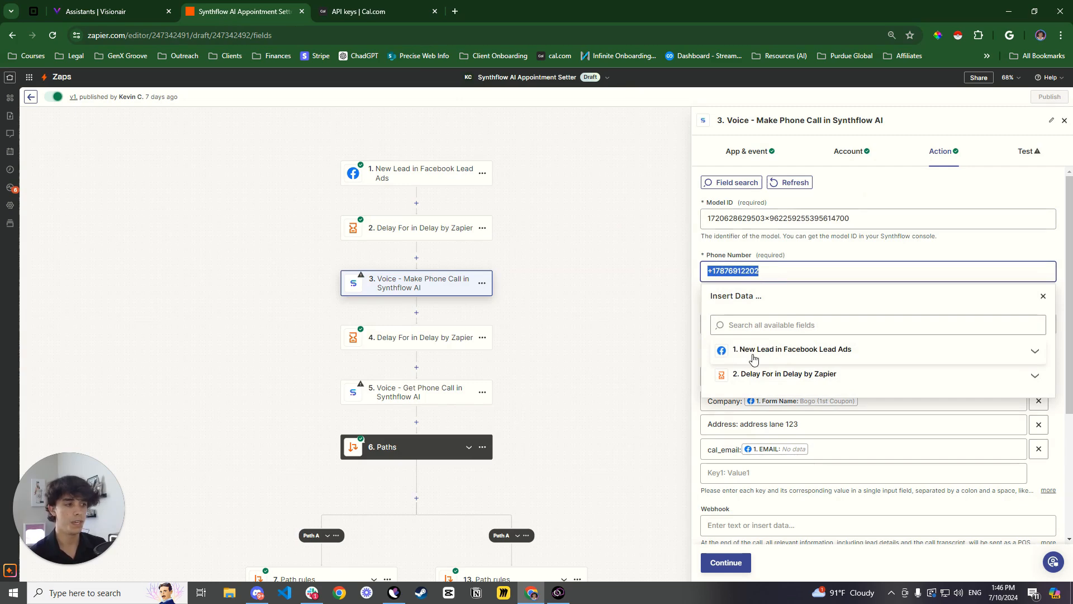
left_click(828, 259)
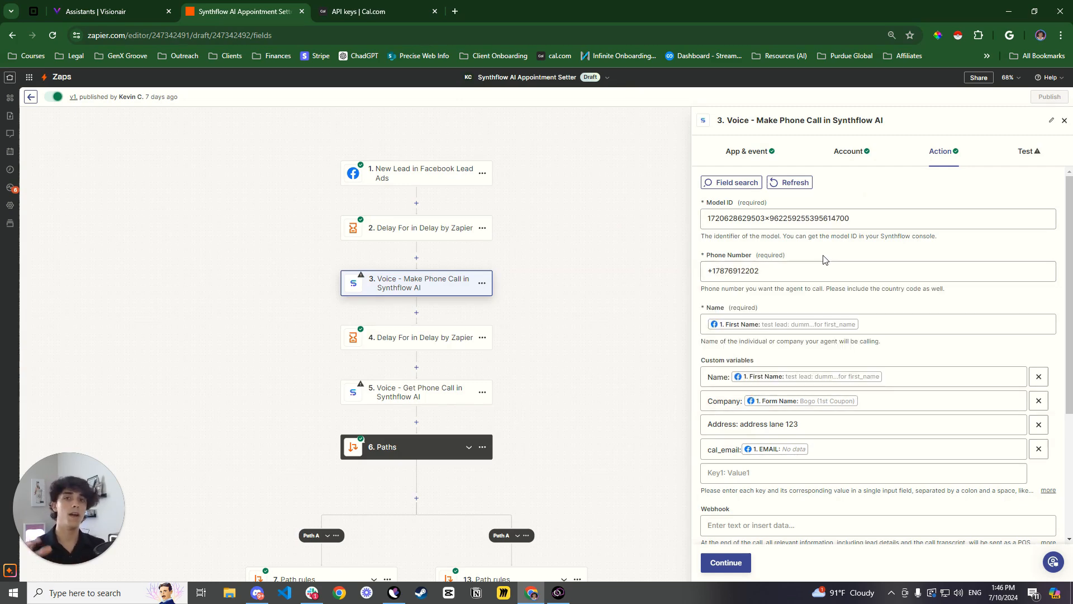
left_click(781, 270)
left_click(769, 355)
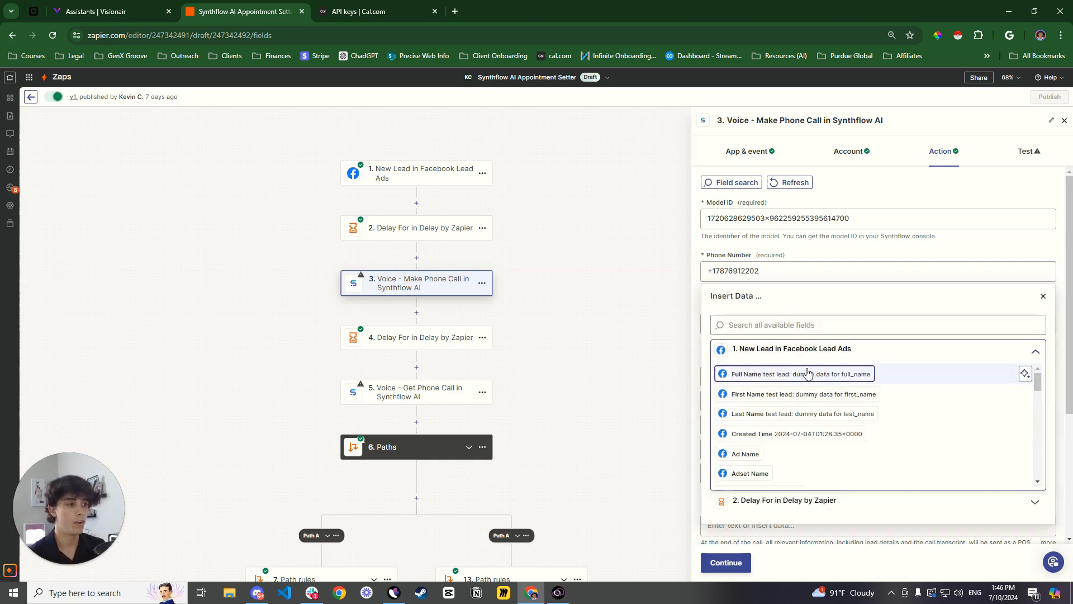
scroll(815, 401, "up", 2)
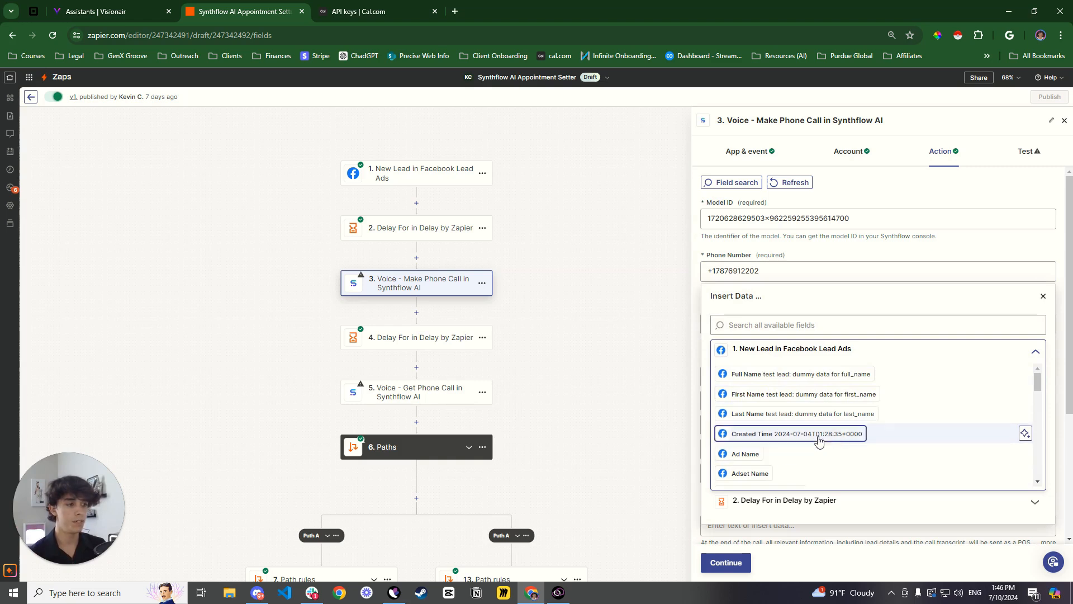
left_click(821, 258)
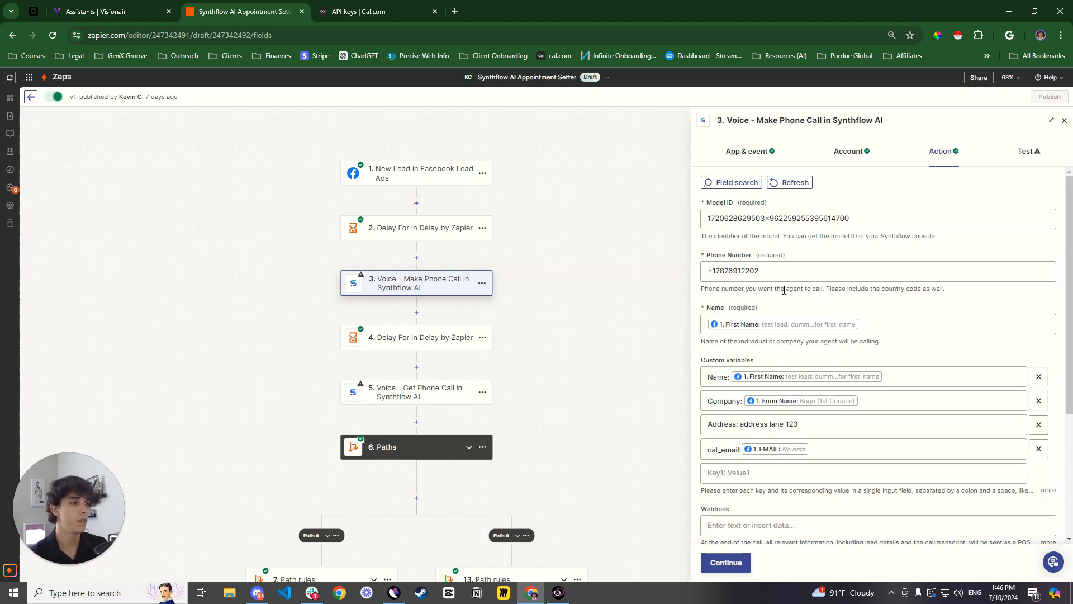
Compare the Name custom variable with the Lead Qualifier's new test call form in Visionair, returning to the Zapier workflow
scroll(813, 271, "down", 1)
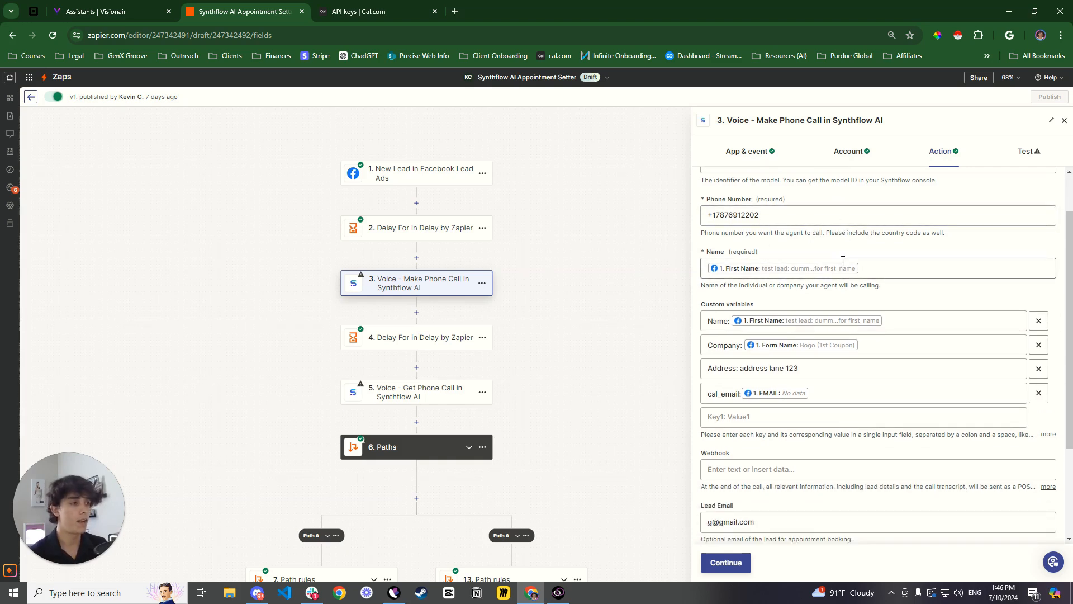
scroll(742, 269, "down", 1)
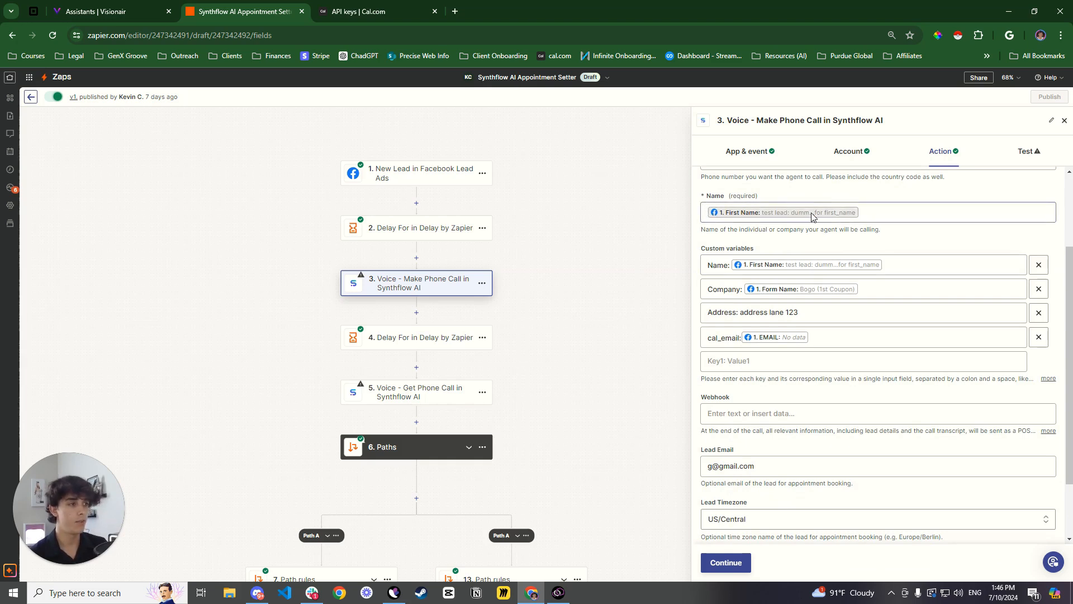
double_click(714, 266)
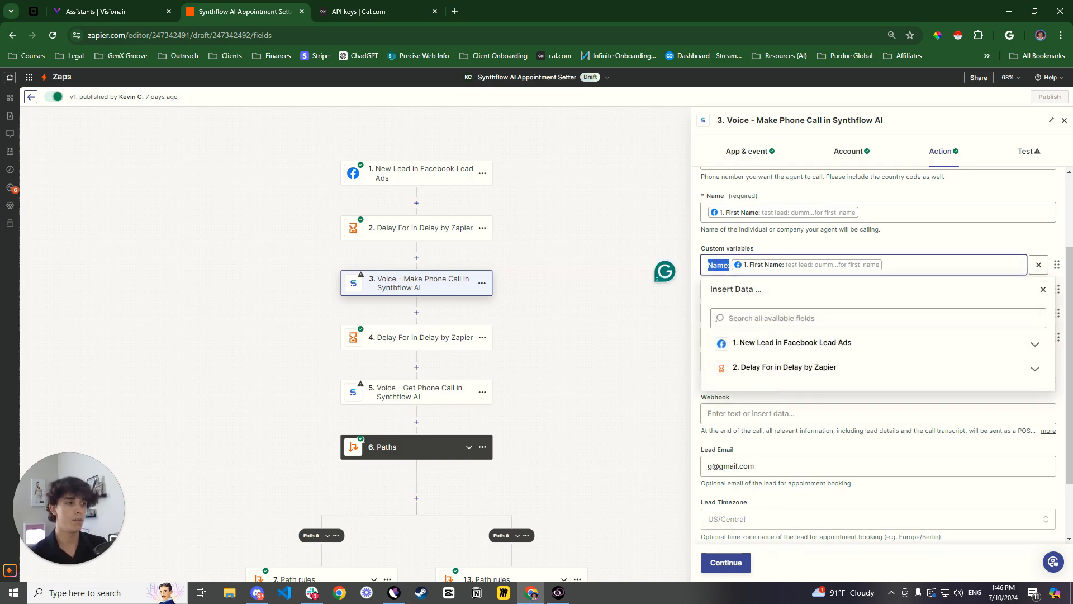
left_click(143, 6)
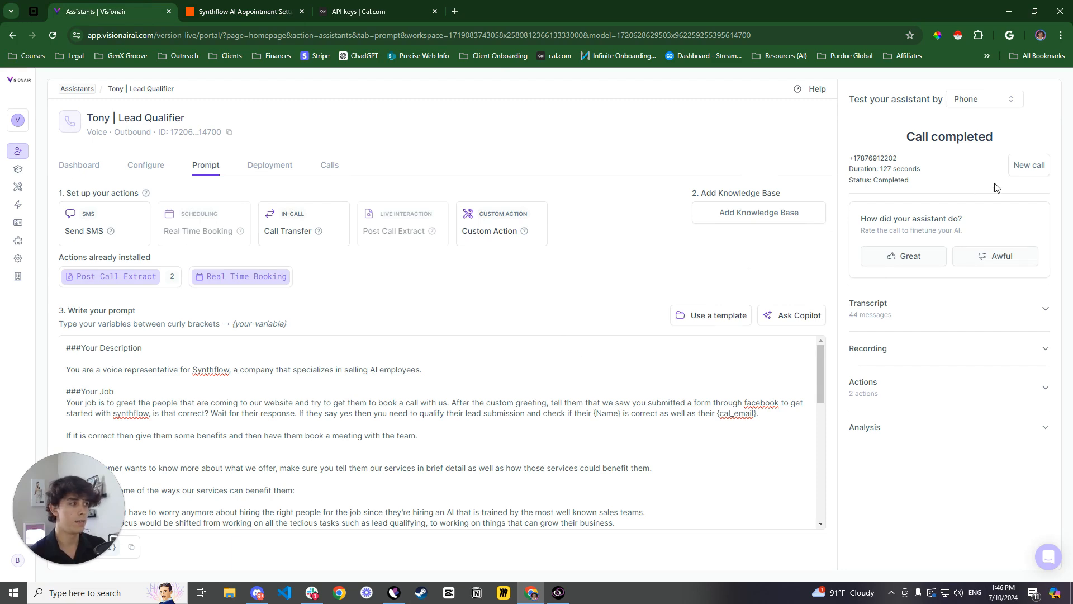
left_click(1029, 165)
left_click_drag(848, 225, 909, 252)
left_click(241, 11)
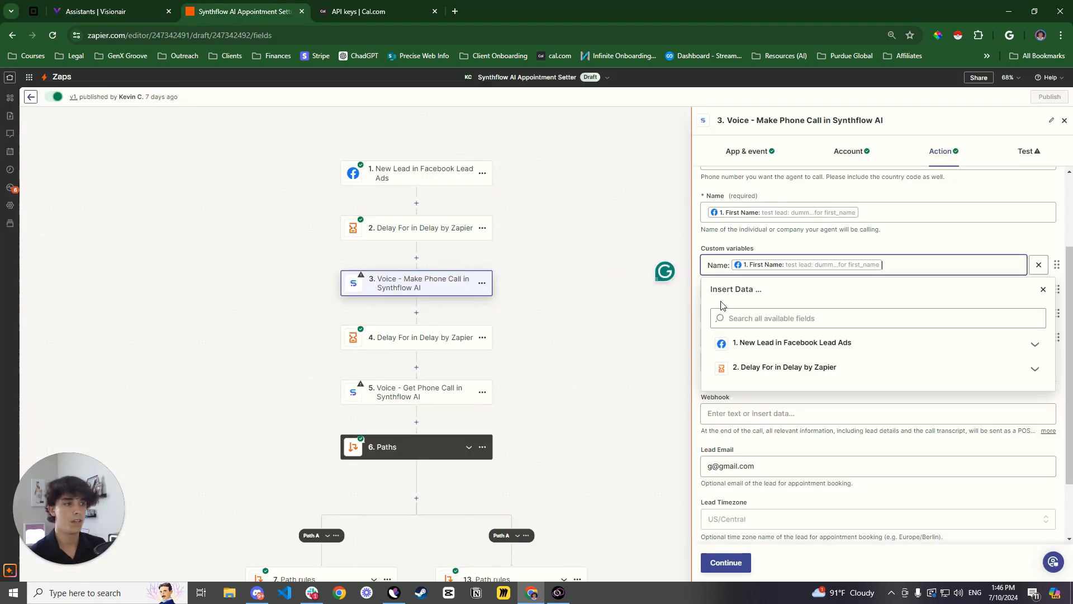
Examine the cal_email, Name, Address and Company entries among the Make Phone Call step's custom variables
left_click(808, 231)
left_click_drag(708, 337, 736, 342)
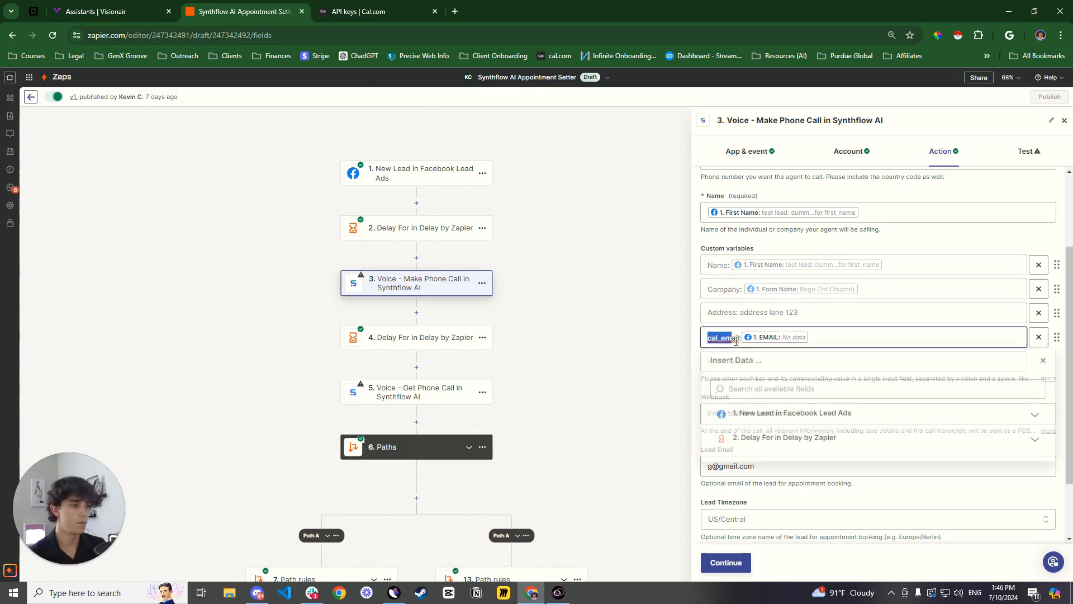
left_click(715, 264)
left_click_drag(708, 265, 765, 258)
key("Escape")
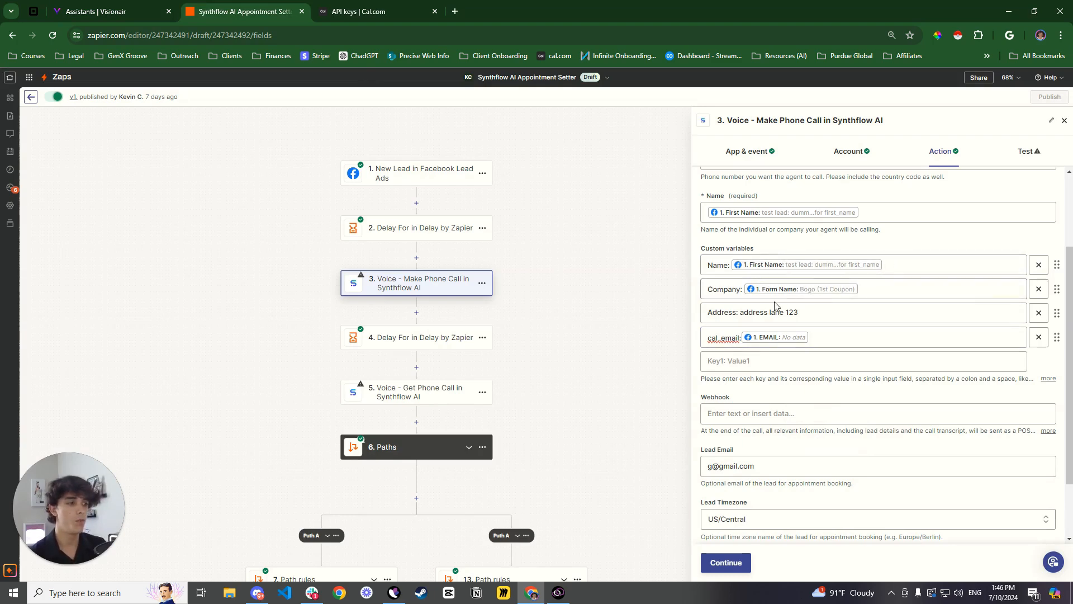
left_click_drag(803, 313, 741, 317)
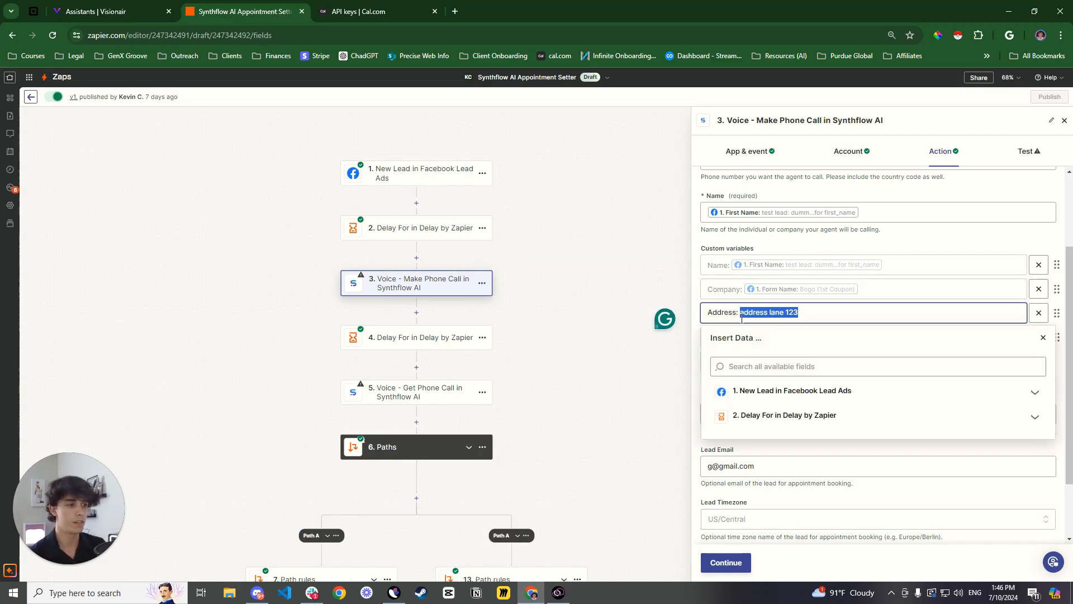
left_click(807, 309)
left_click(739, 290)
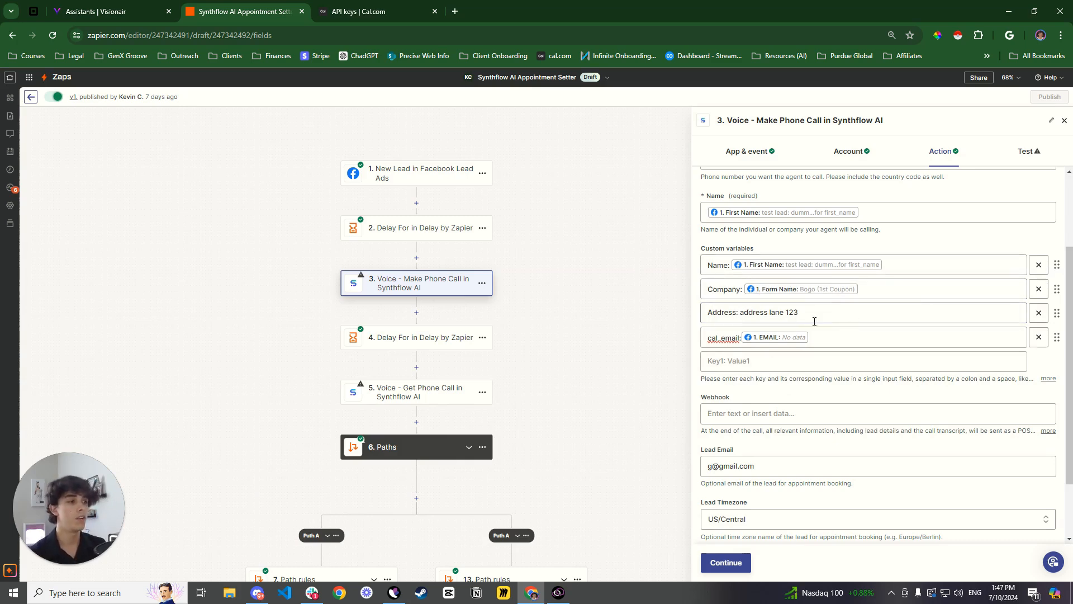
left_click(750, 294)
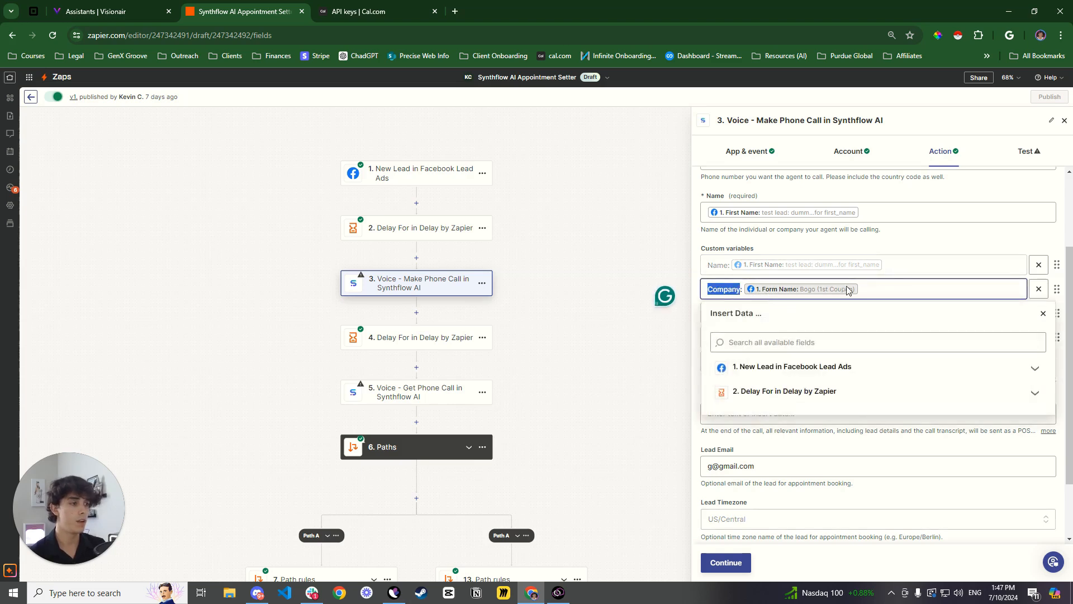
left_click(812, 294)
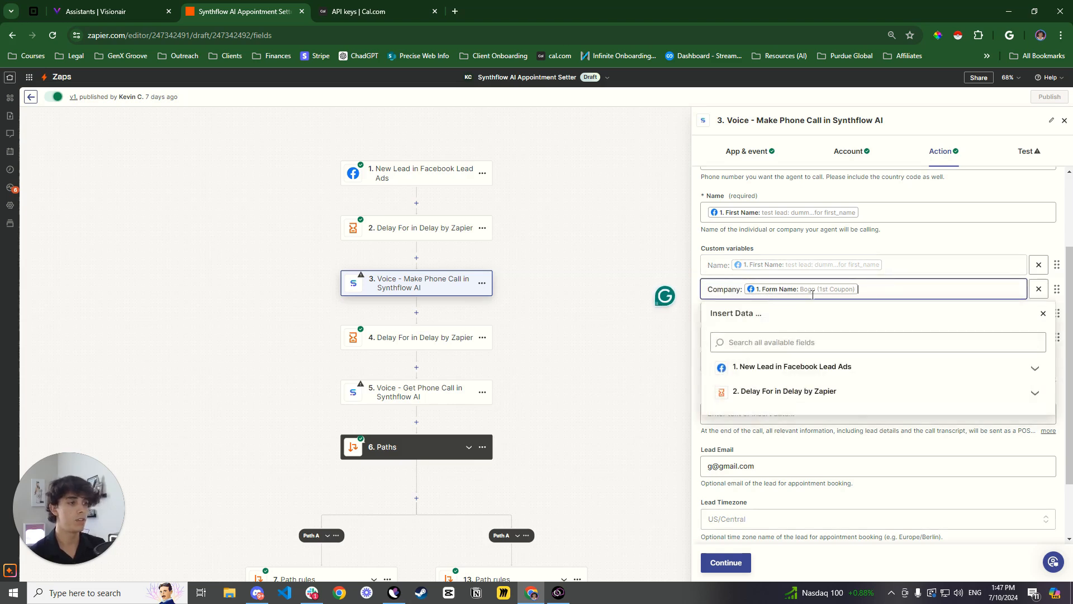
left_click(822, 247)
Examine the Make Phone Call step's Lead Email field and search the Facebook lead data for "email"
scroll(818, 313, "down", 2)
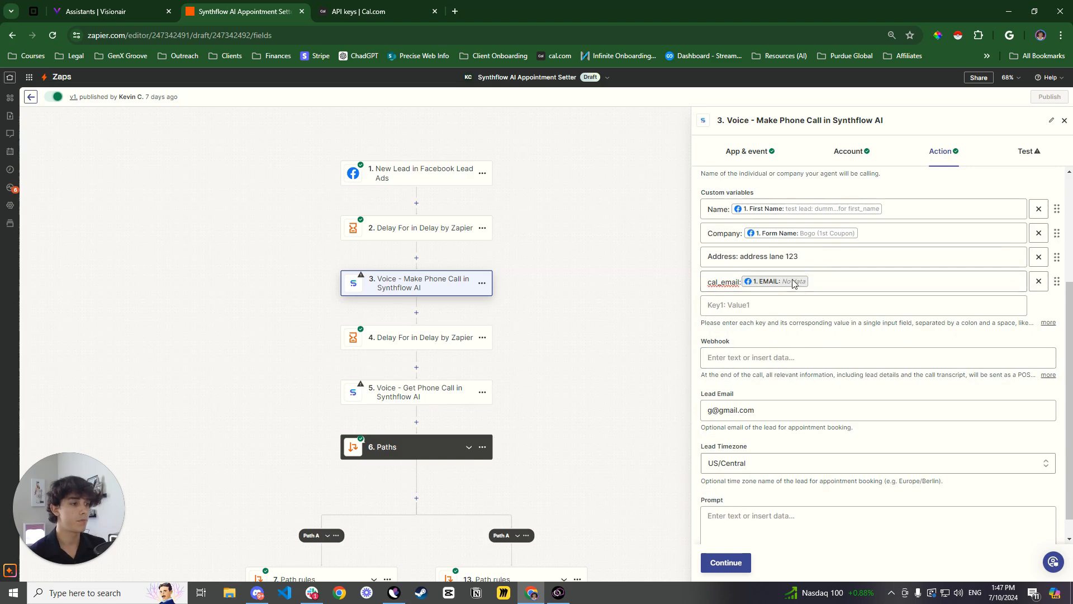
scroll(781, 247, "up", 1)
scroll(780, 246, "down", 1)
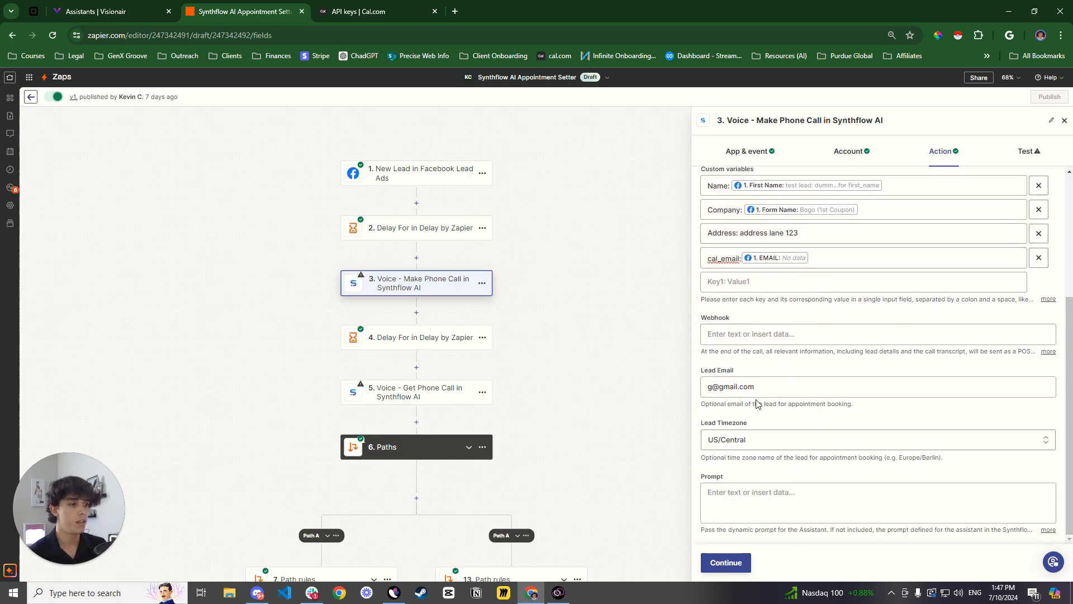
left_click_drag(756, 386, 696, 385)
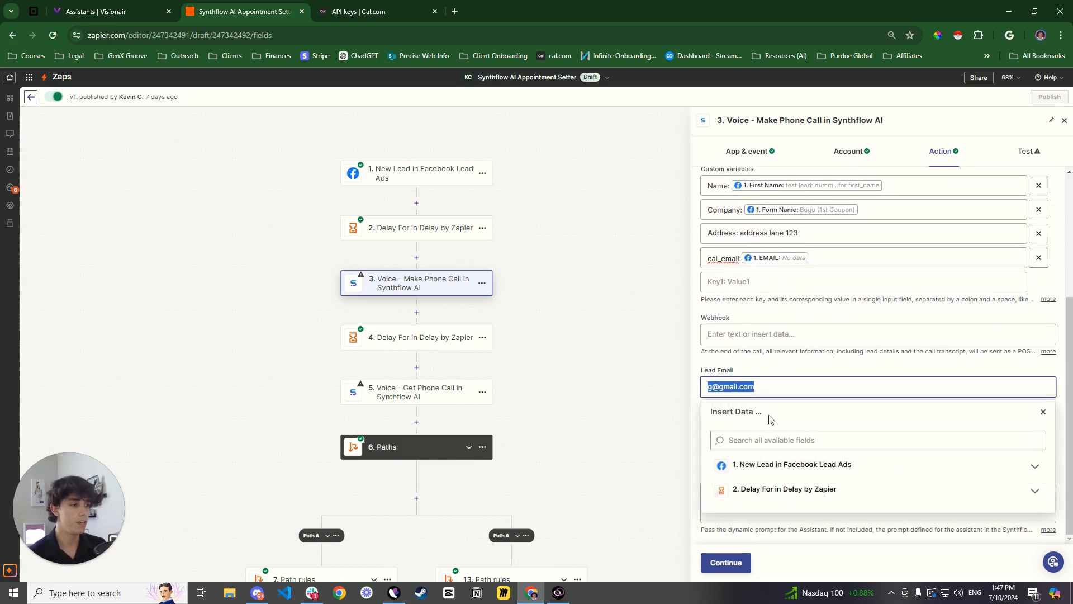
left_click(773, 467)
scroll(805, 431, "down", 5)
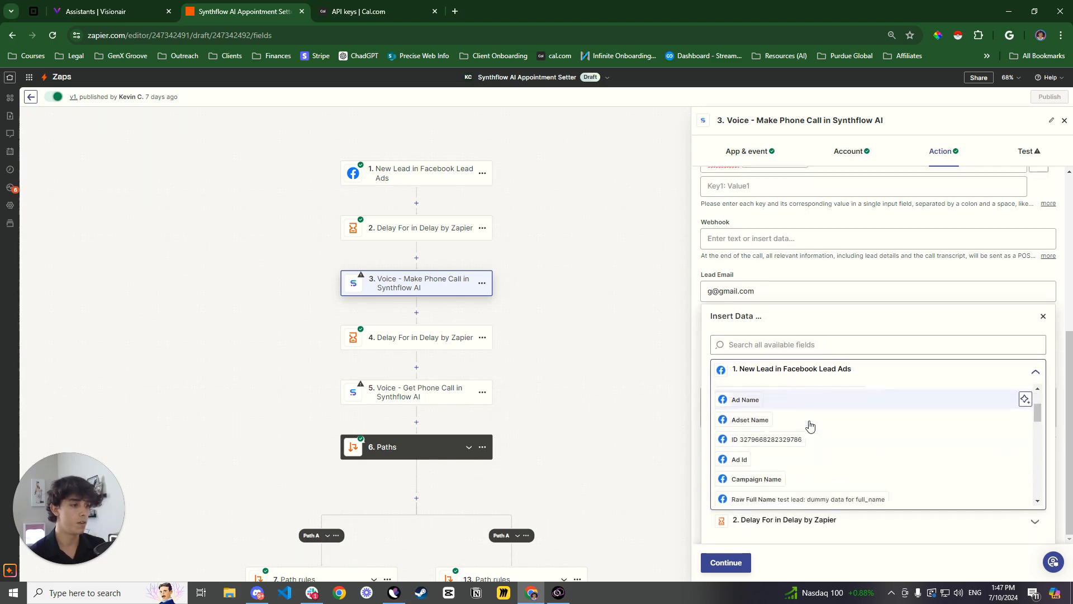
scroll(808, 430, "down", 1)
left_click(793, 344)
type("e")
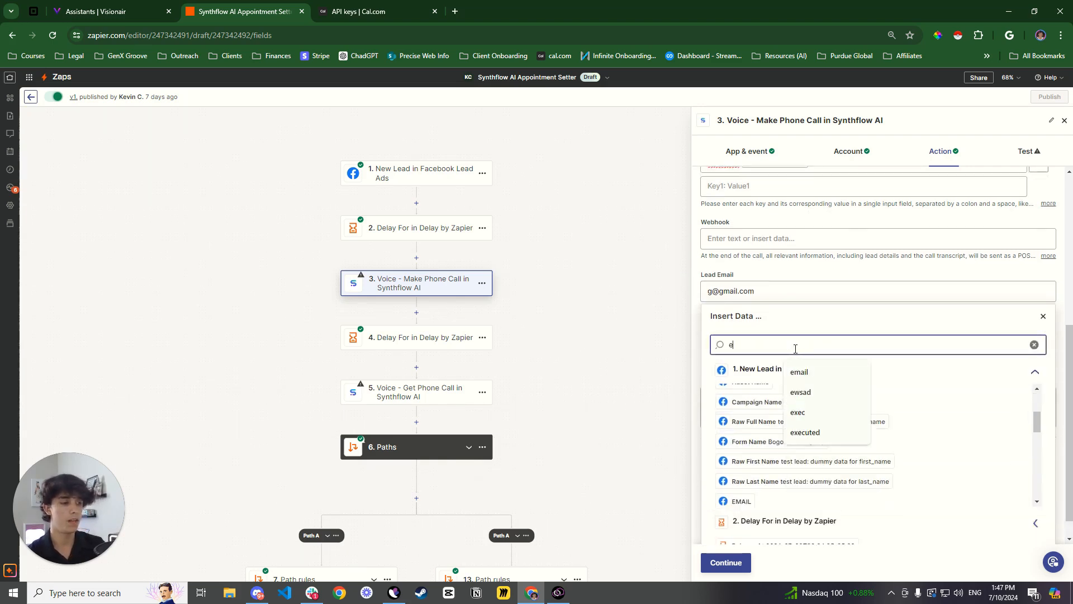
type("mail")
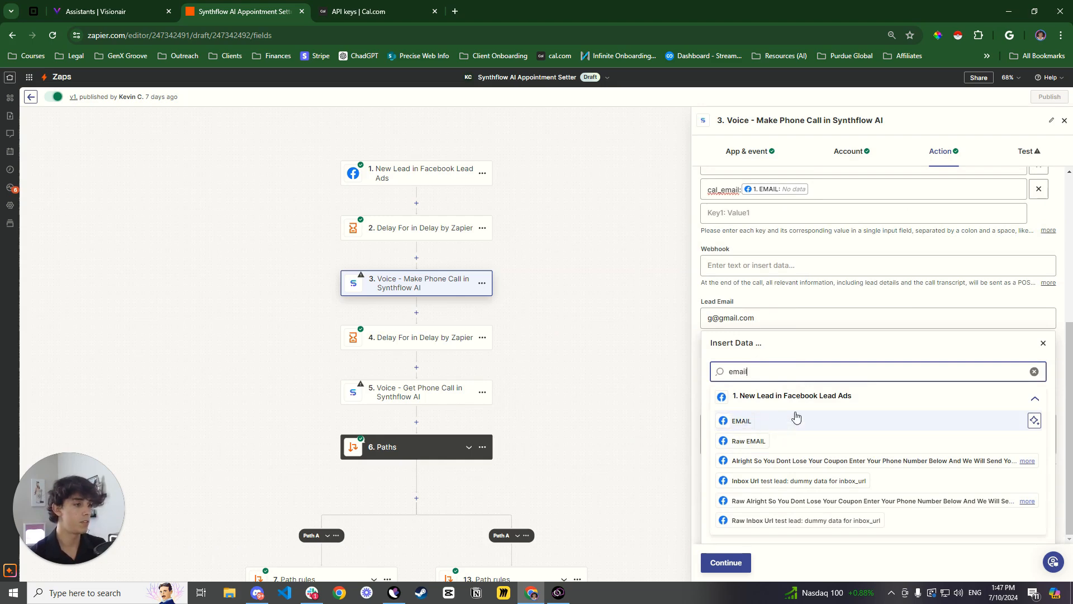
left_click(797, 301)
left_click_drag(756, 386, 697, 388)
left_click(751, 374)
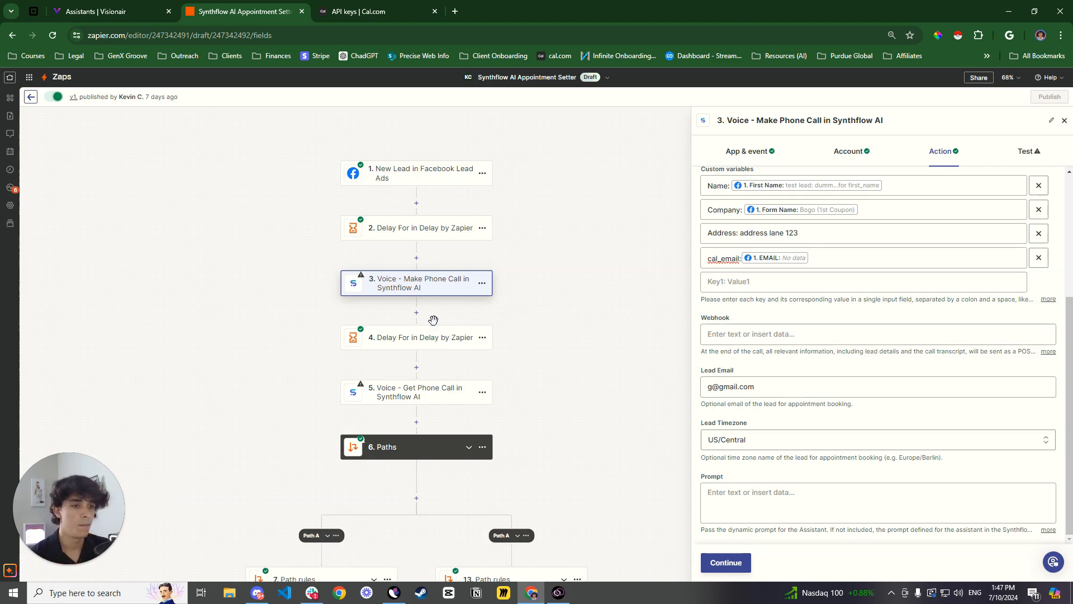
Review the event and the delay value and unit of the Delay For step following the phone call
scroll(399, 278, "down", 1)
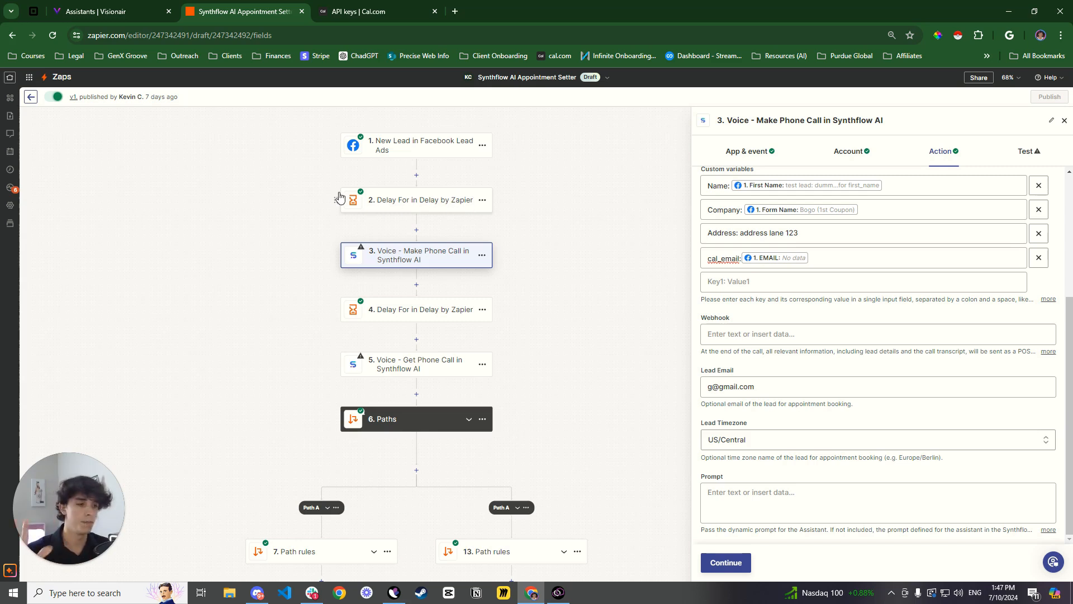
left_click(415, 317)
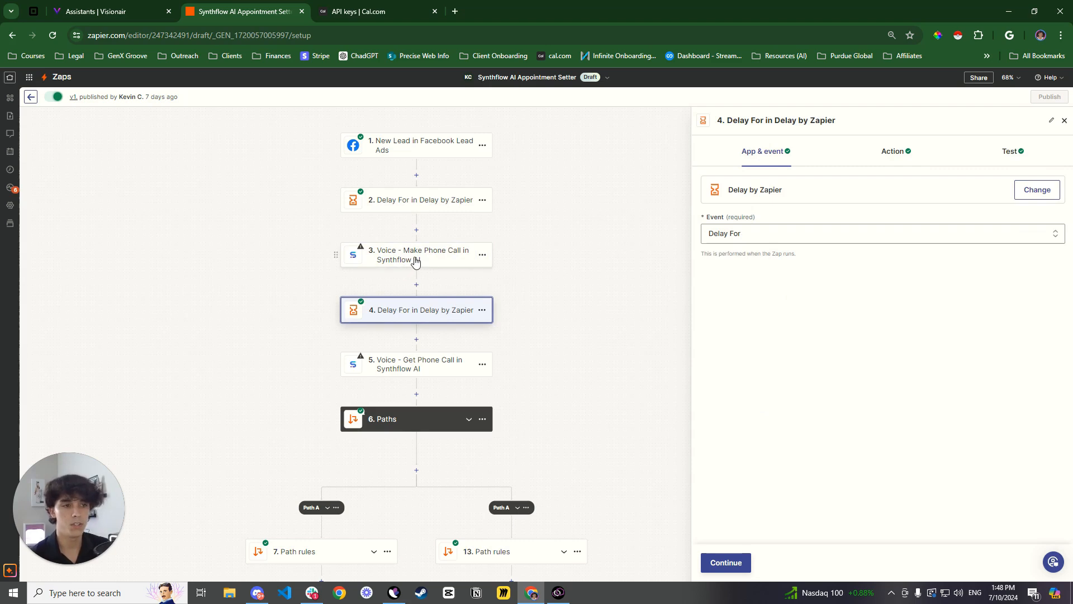
left_click(419, 370)
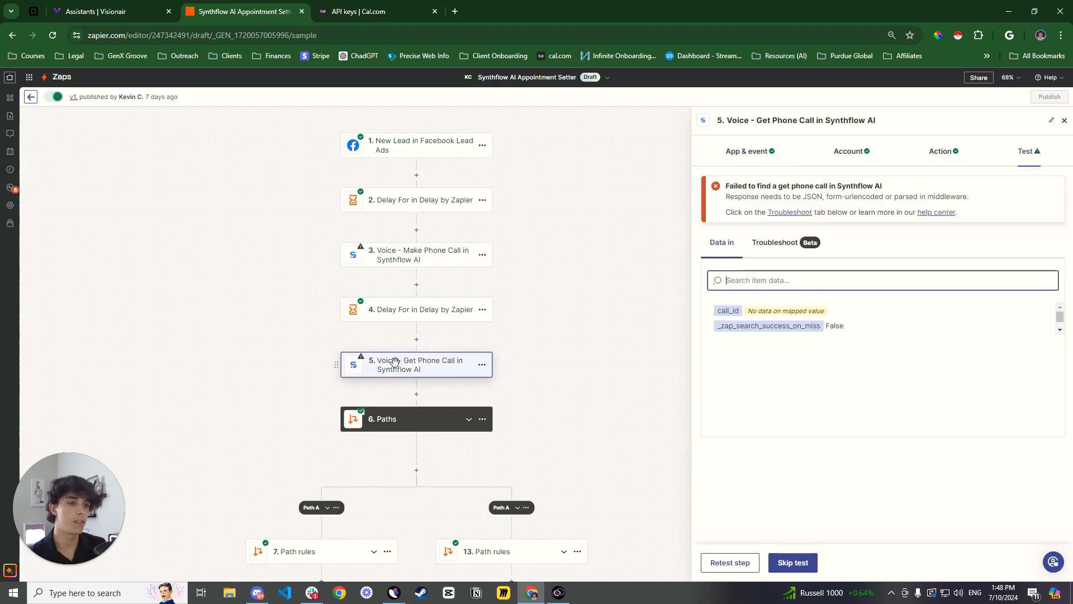
left_click(416, 310)
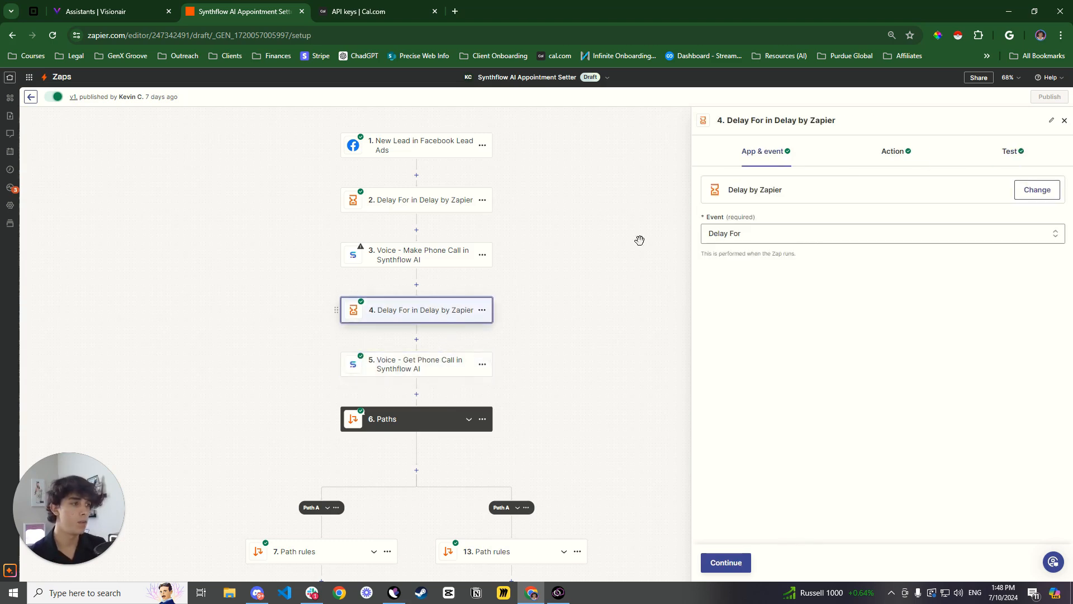
left_click(896, 151)
double_click(714, 221)
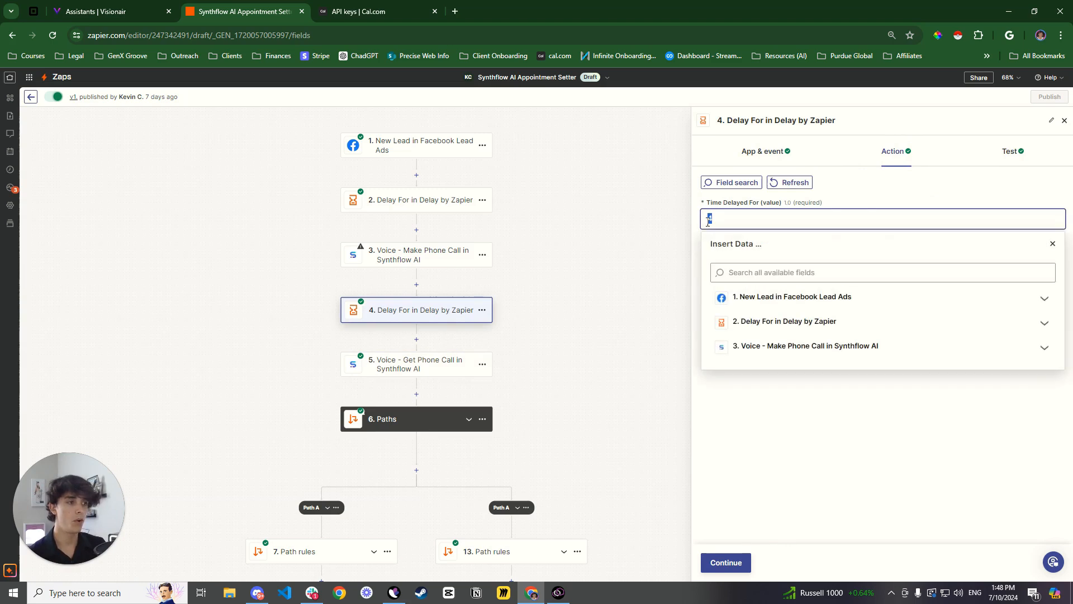
left_click(902, 190)
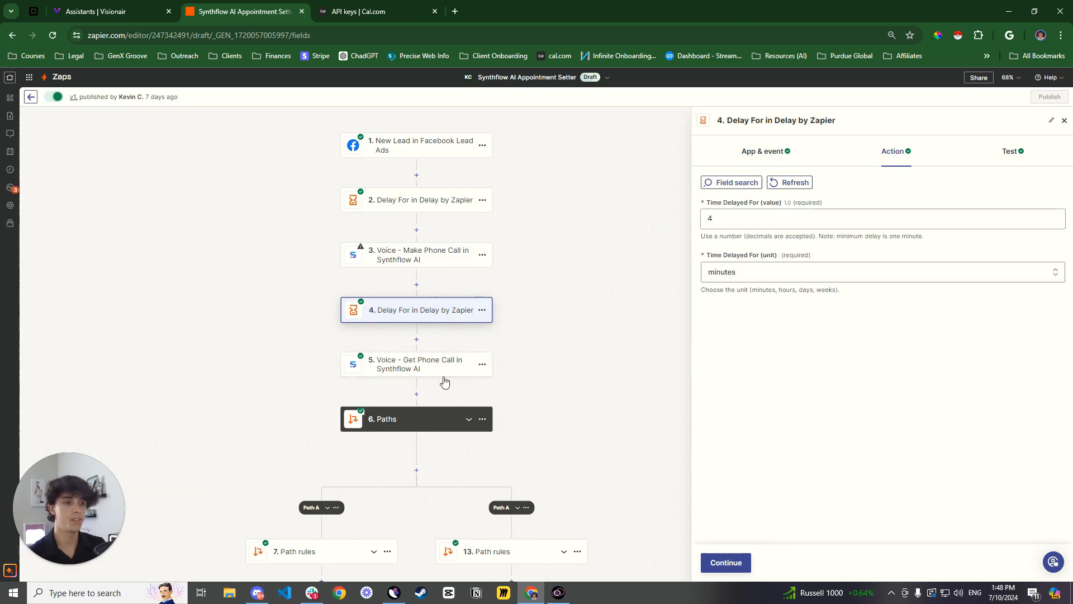
Review the Voice - Get Phone Call step's event, connected account and Call ID mapping to the Make Phone Call response
left_click(407, 369)
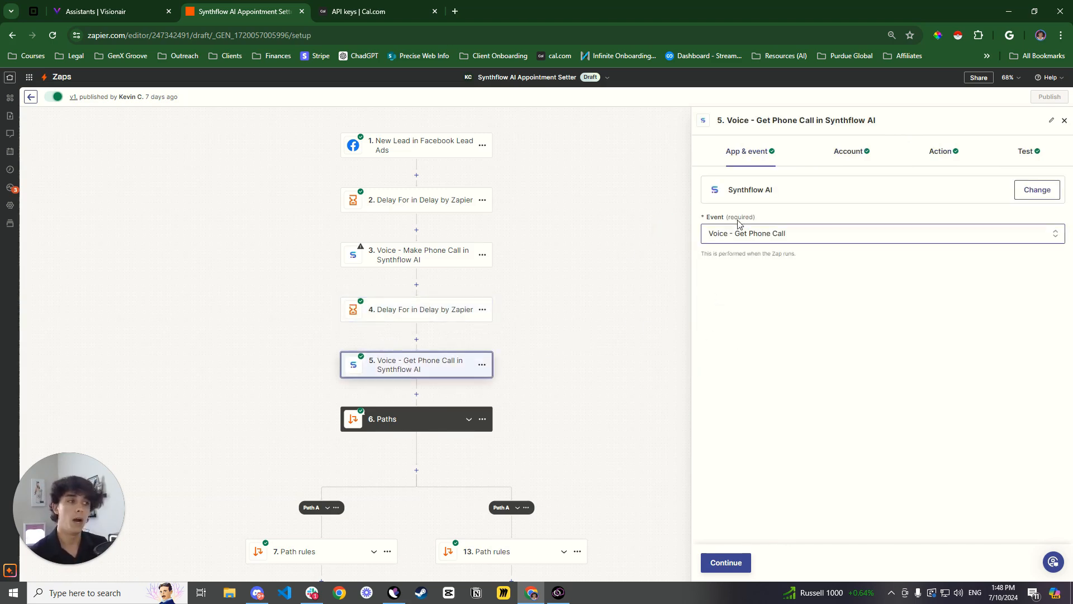
left_click(800, 231)
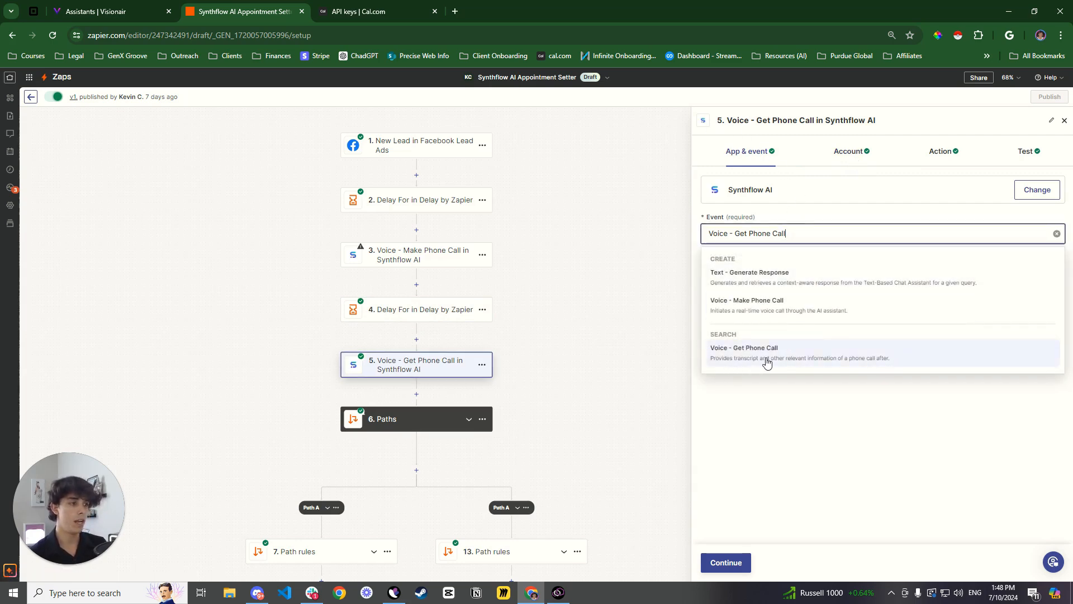
left_click(847, 174)
left_click(850, 156)
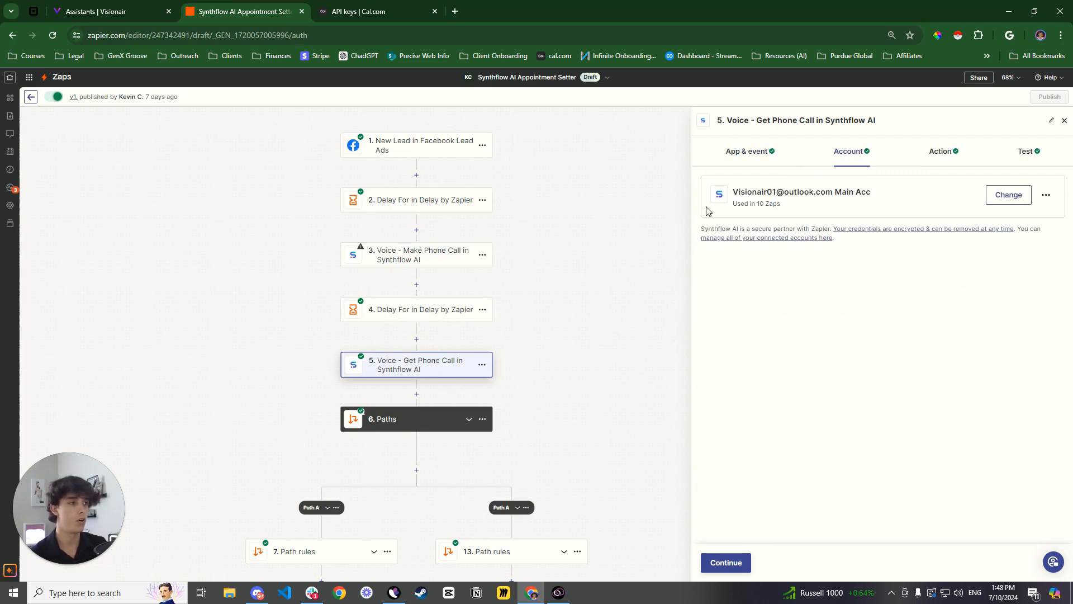
left_click(941, 152)
left_click(757, 223)
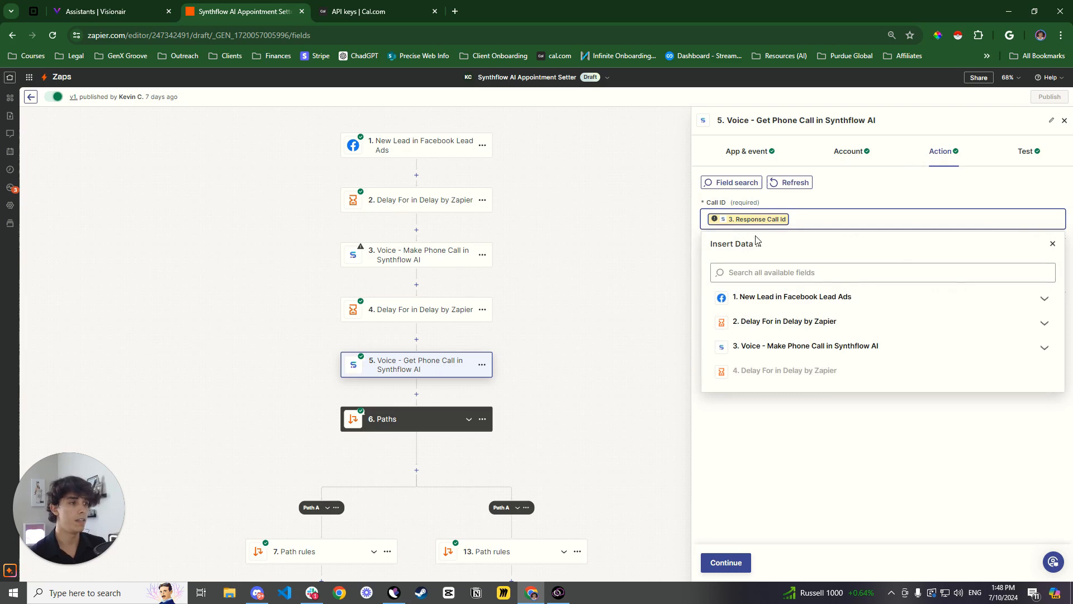
left_click(820, 347)
left_click(884, 459)
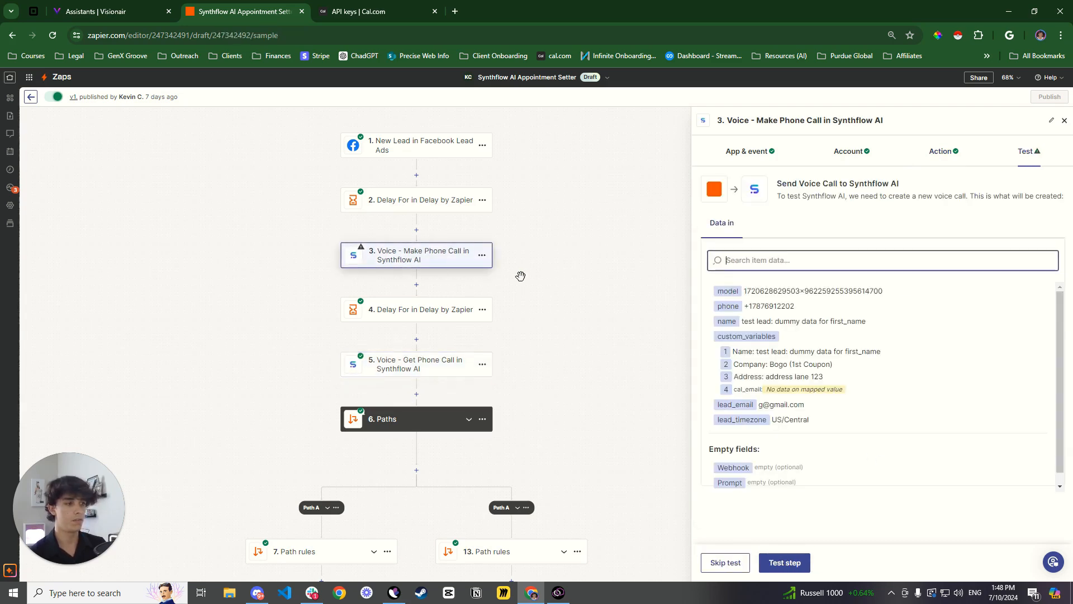
Test the Make Phone Call step, then switch to Cal.com and refresh the upcoming bookings to check for the appointment
left_click(784, 569)
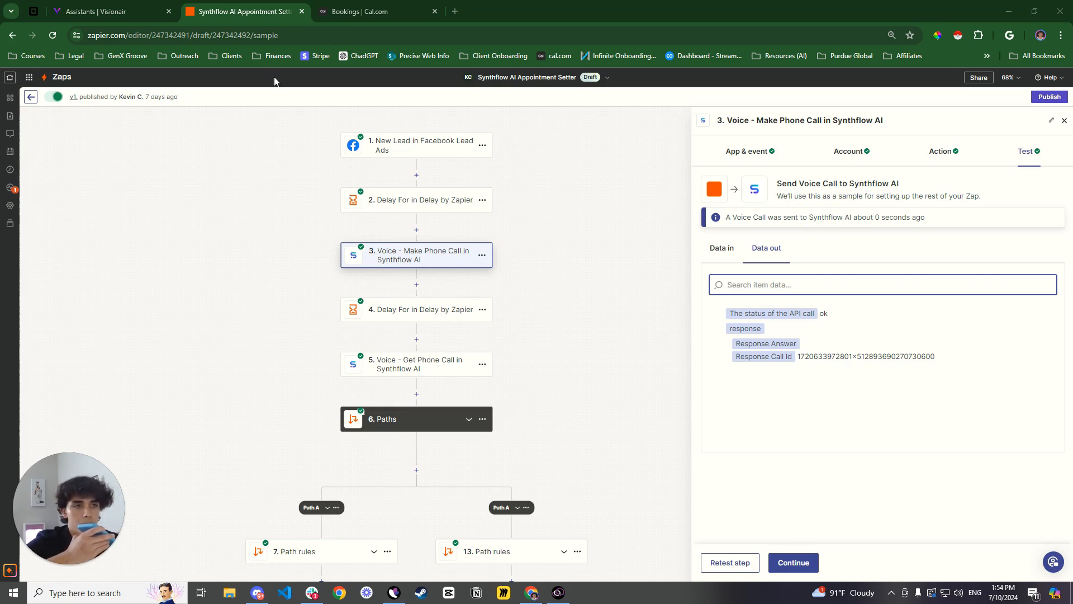
left_click(346, 12)
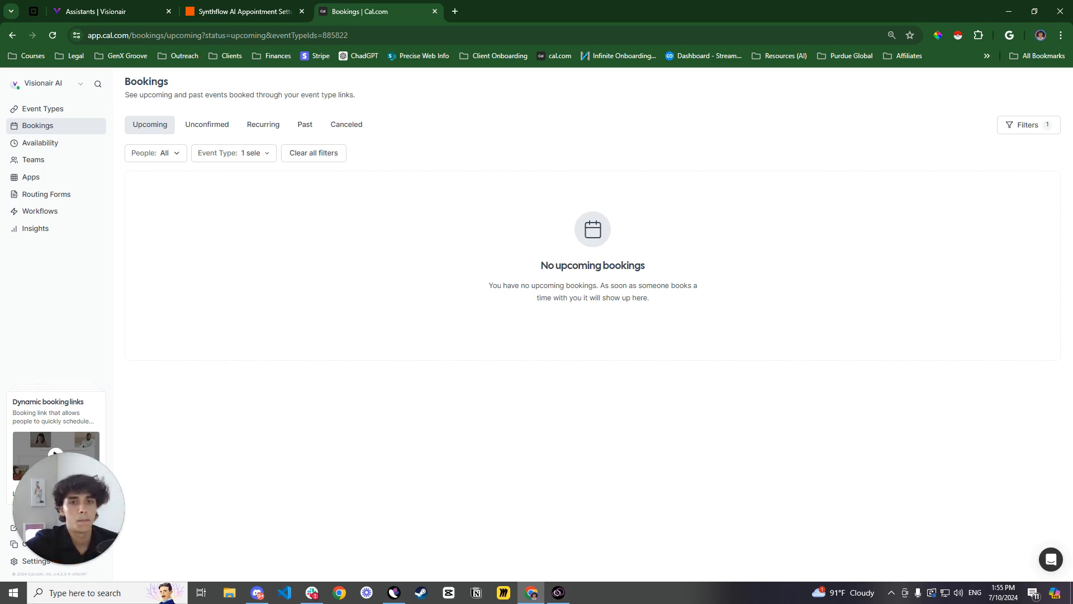
left_click(53, 35)
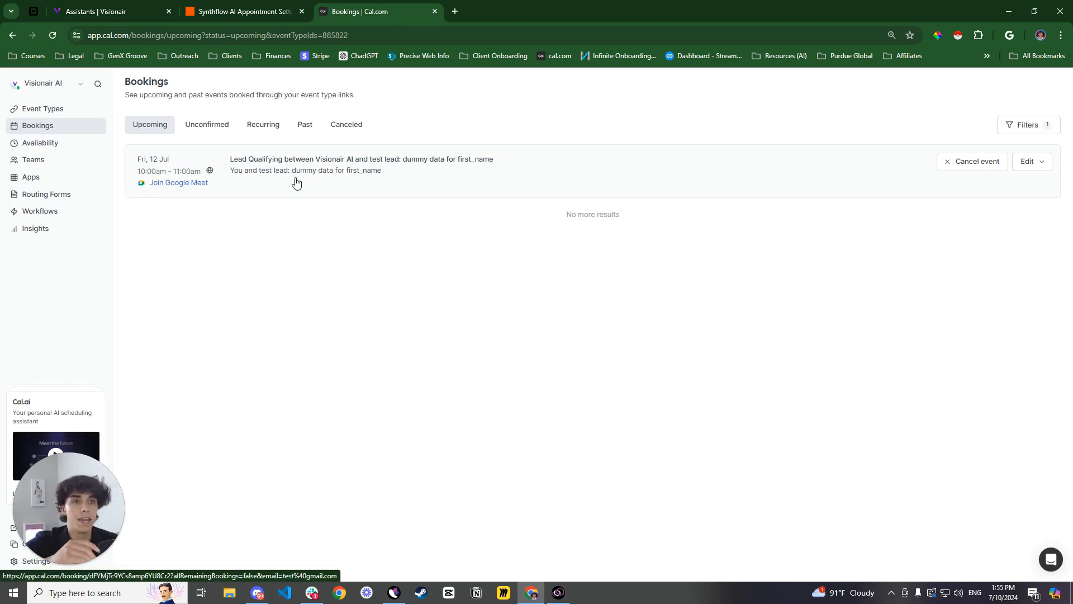
Back in Zapier, check the Call ID mapping of the Voice - Get Phone Call step and retest that step
left_click(224, 14)
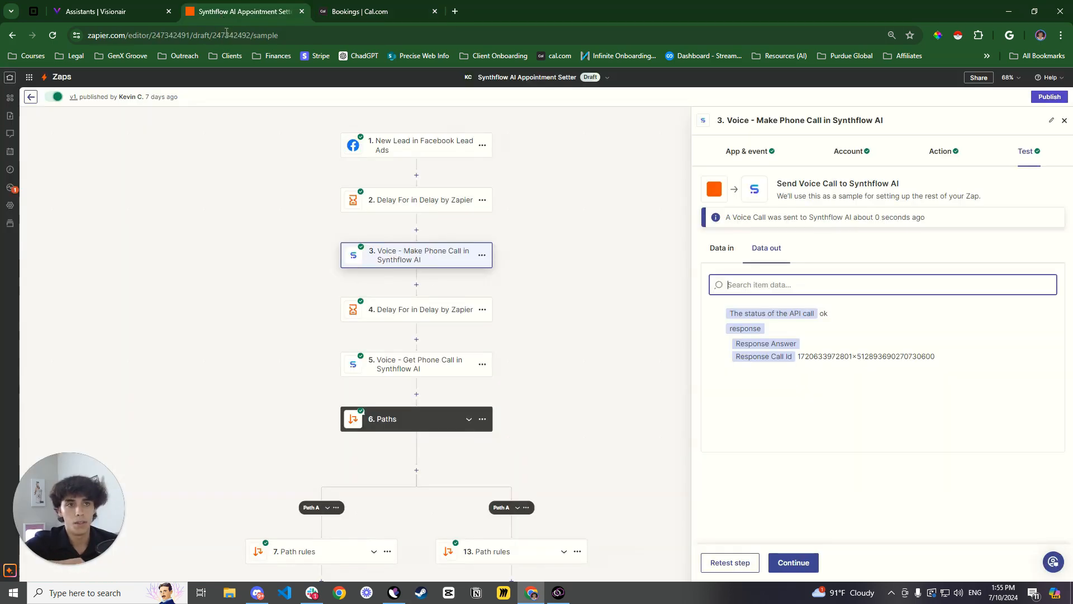
left_click(409, 366)
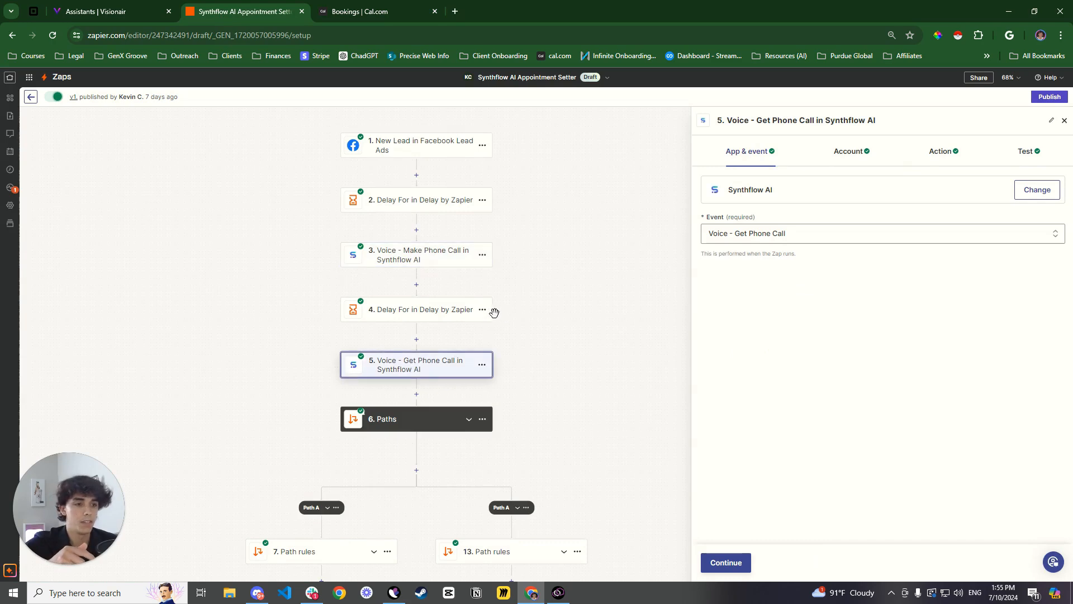
scroll(503, 316, "down", 1)
left_click(1037, 161)
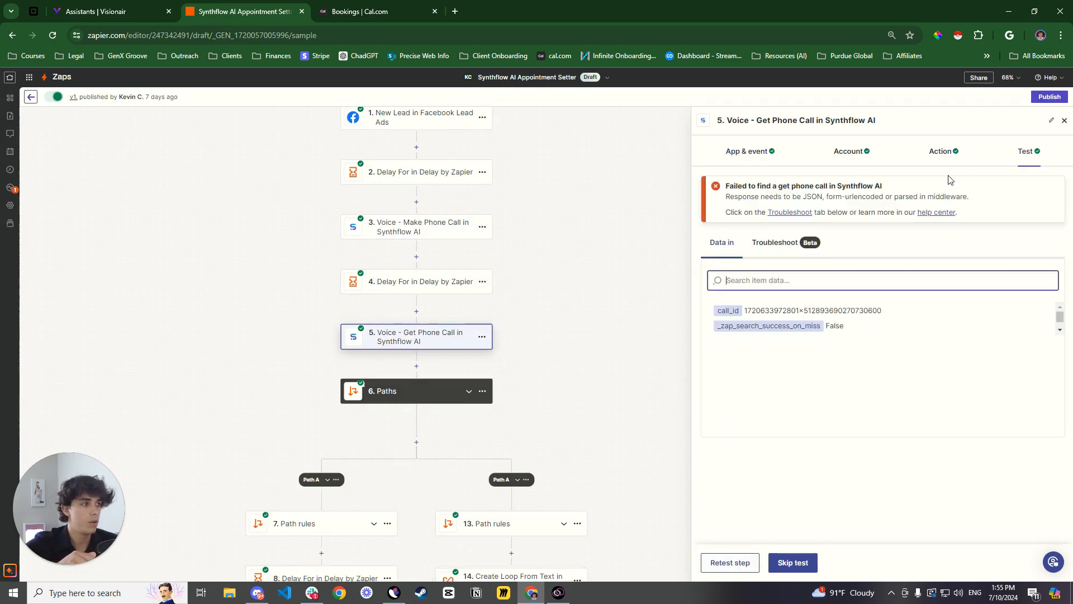
left_click(944, 152)
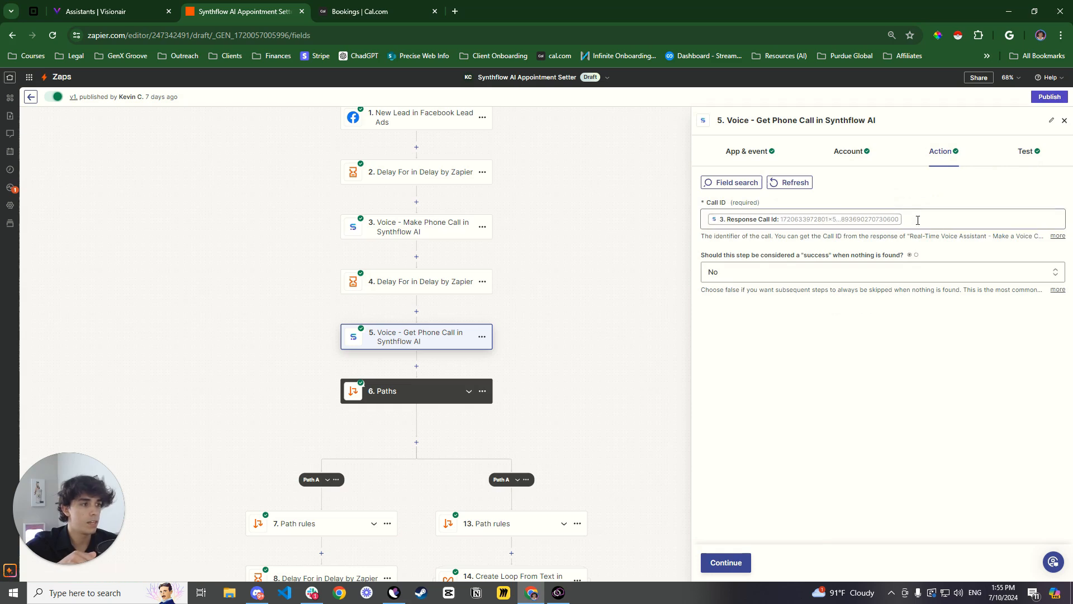
left_click(1032, 159)
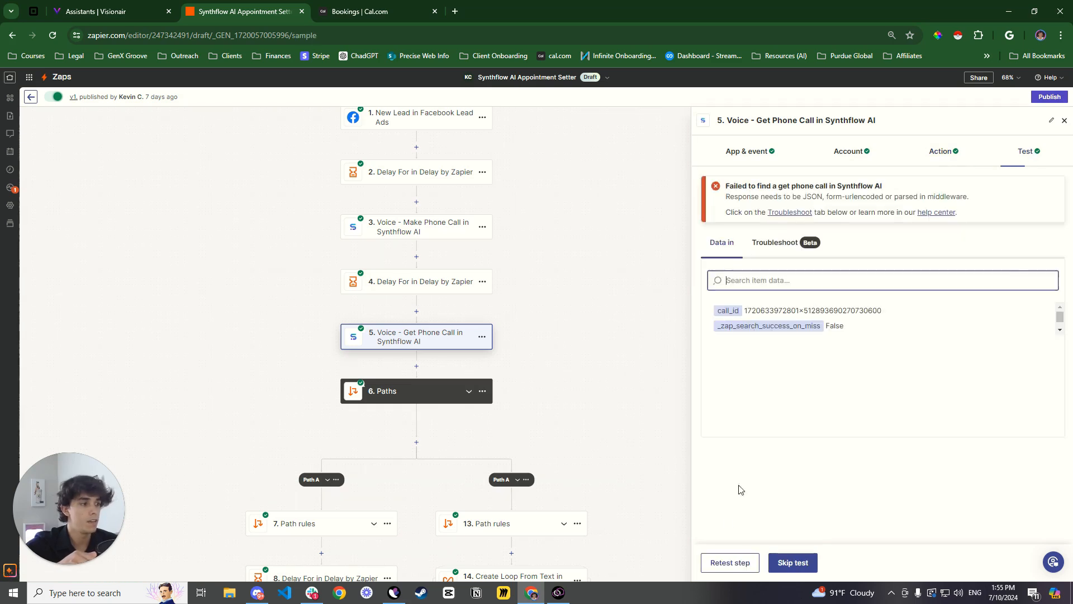
left_click(730, 562)
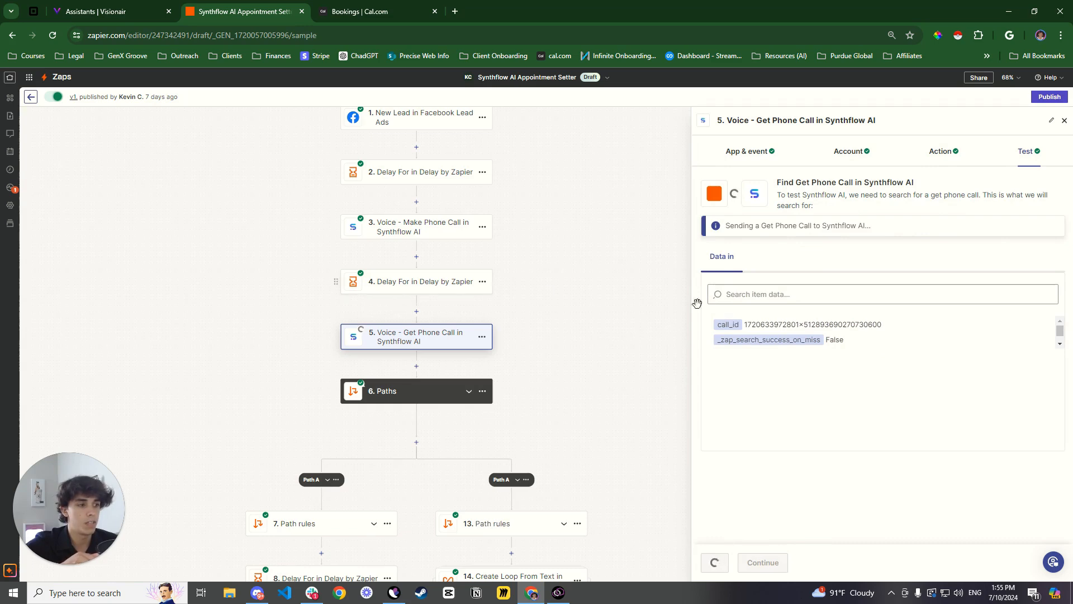
Examine the retrieved call data, including the lead details, call transcript and the return values of the appointment and confirmed extractors
scroll(837, 391, "down", 1)
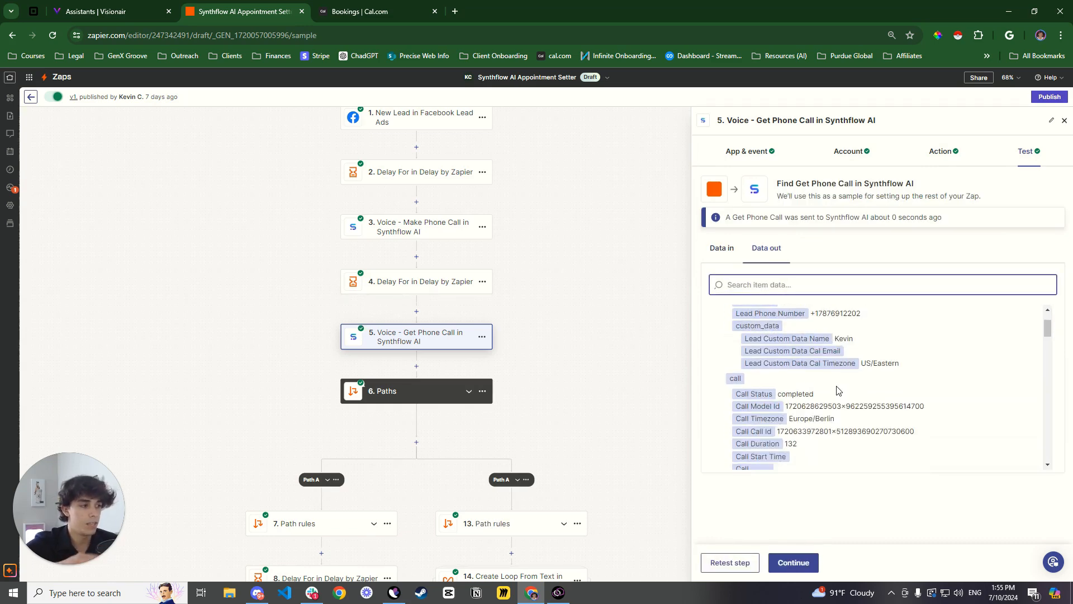
scroll(836, 390, "up", 1)
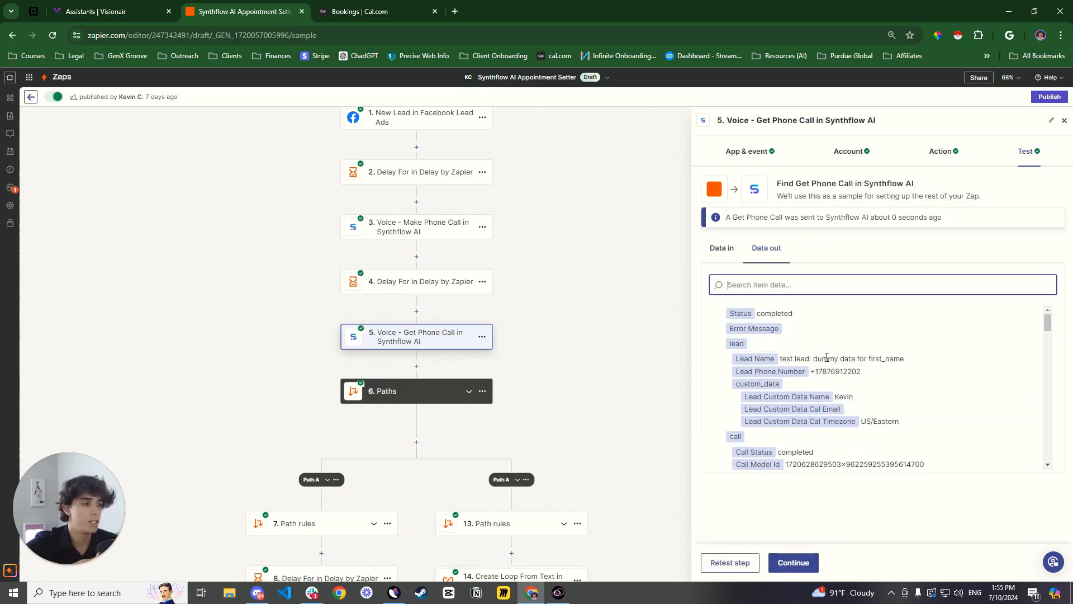
scroll(832, 361, "down", 4)
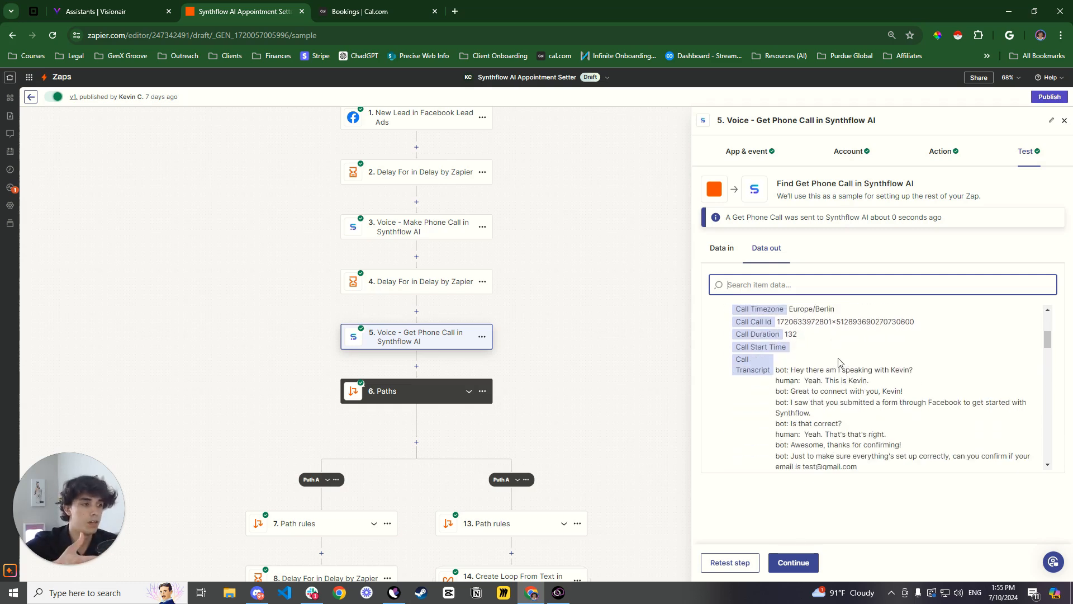
scroll(841, 360, "down", 4)
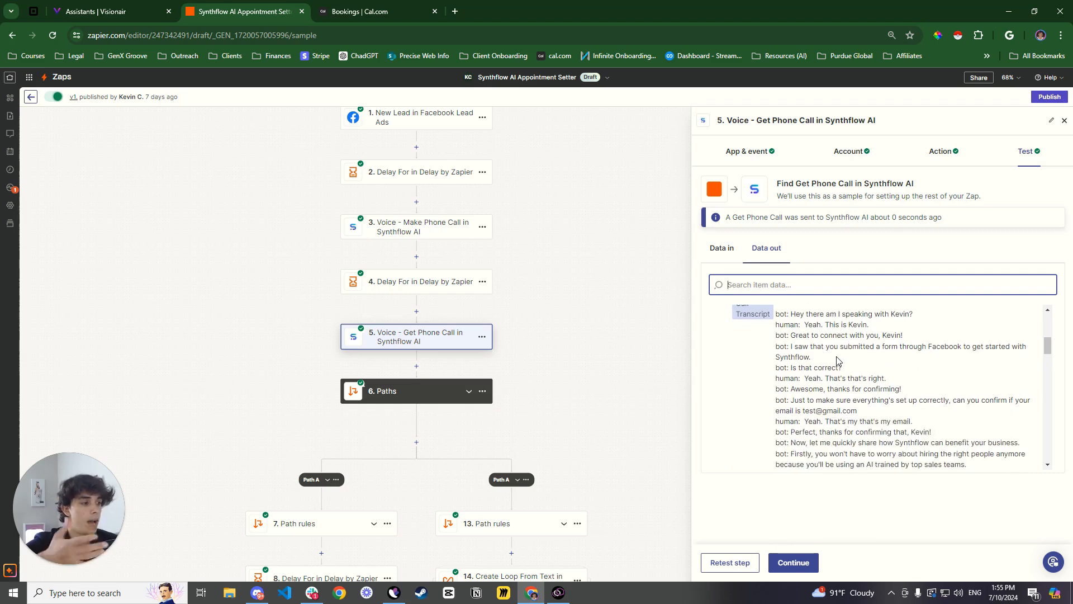
scroll(827, 363, "down", 8)
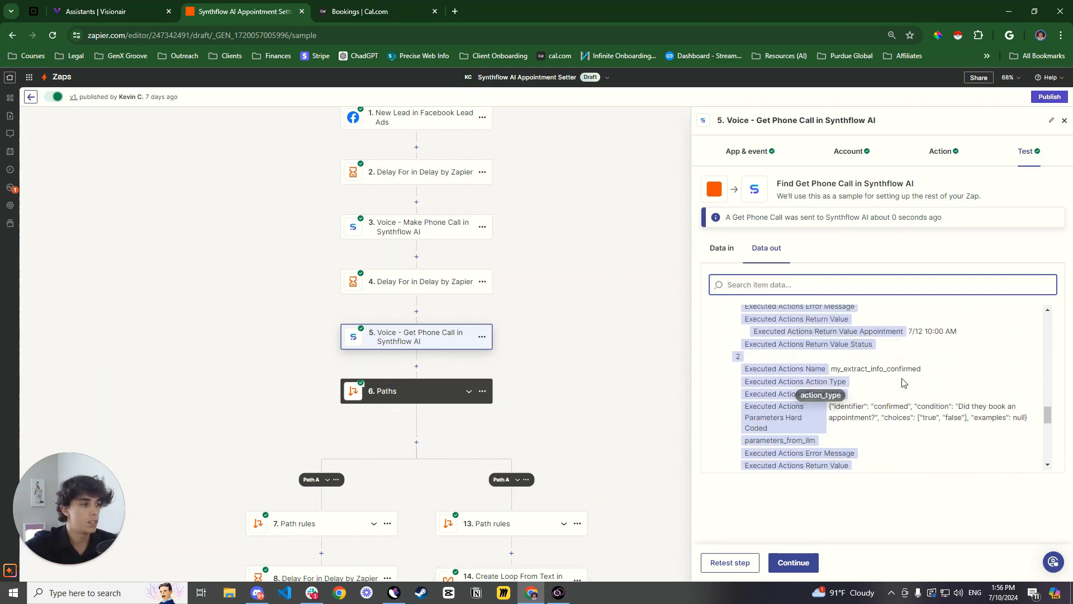
left_click_drag(908, 332, 951, 332)
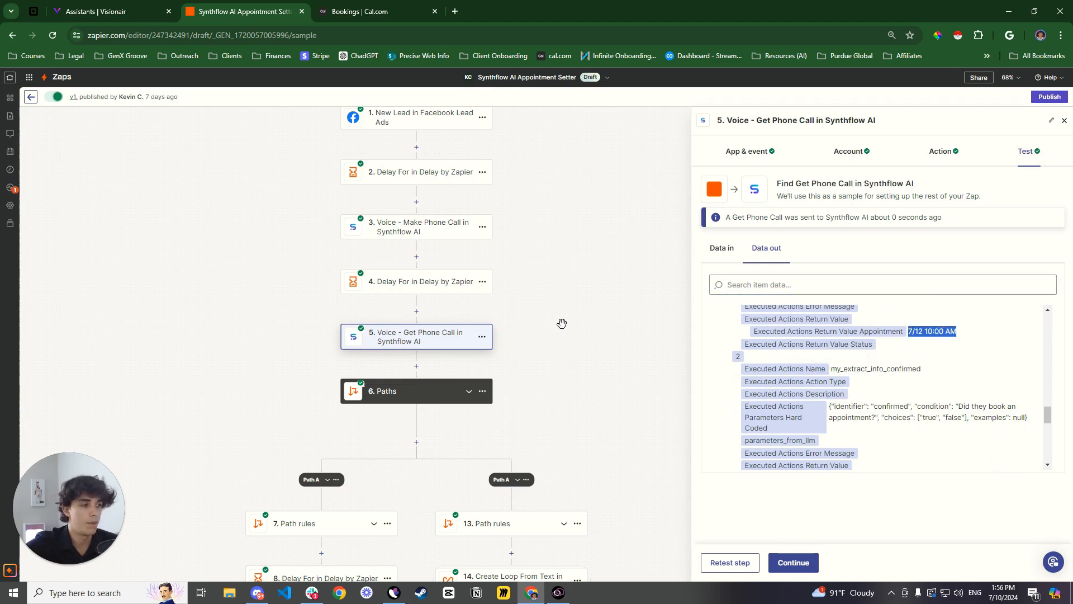
scroll(810, 373, "down", 1)
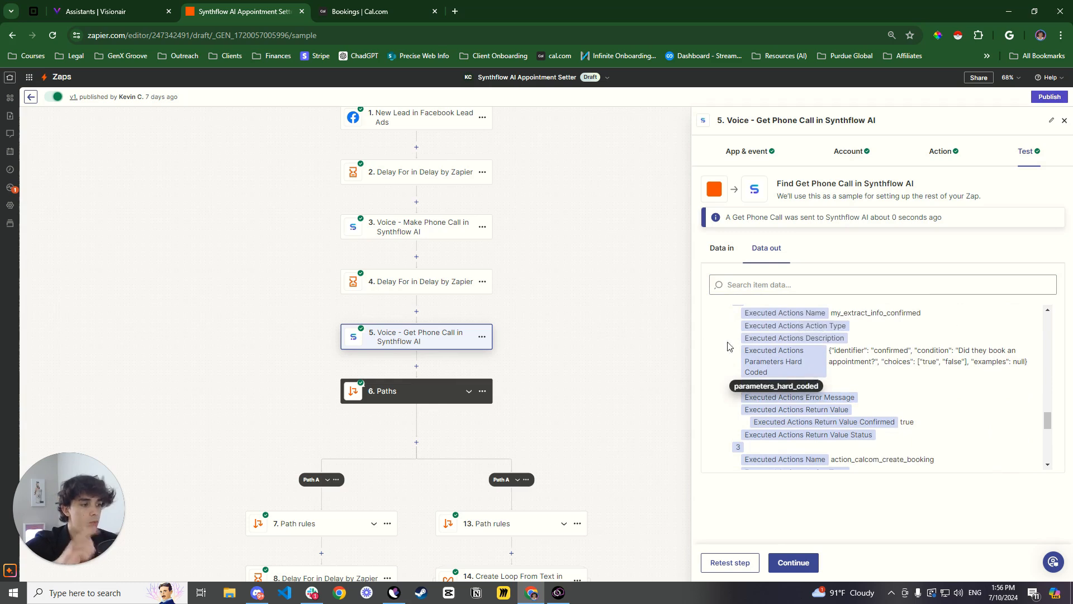
Review the Paths split and both branches, from the path rules through the delay and formatter steps to the second phone call
scroll(458, 328, "down", 3)
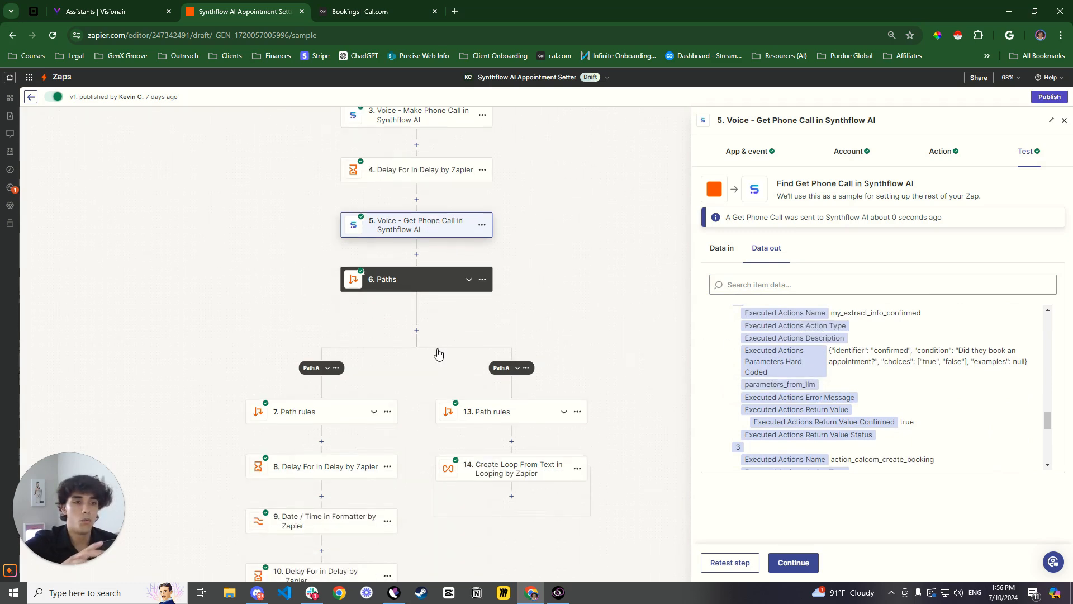
scroll(404, 283, "down", 1)
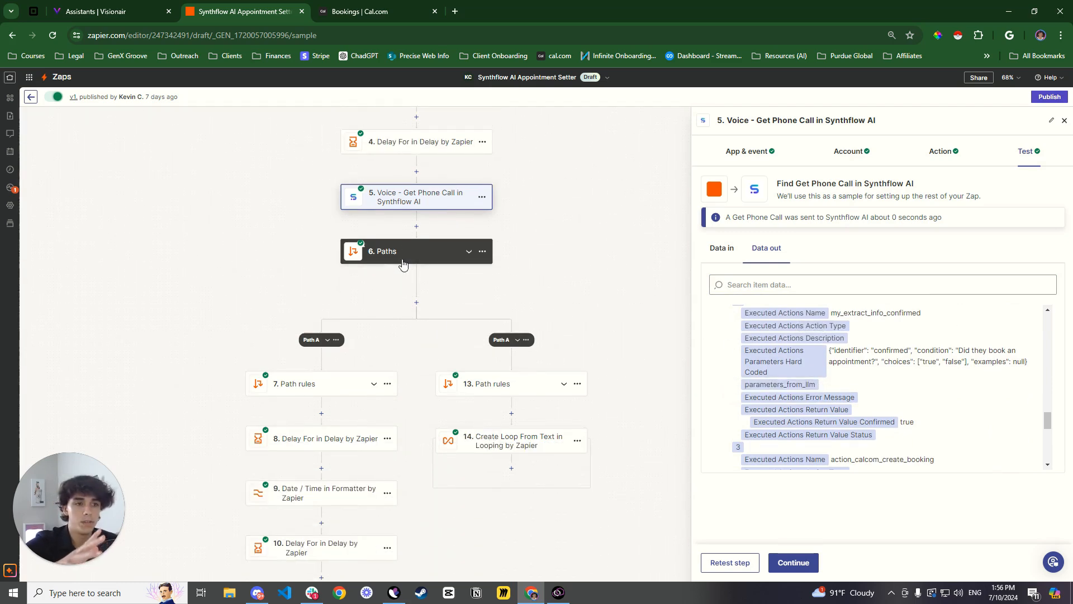
scroll(425, 286, "down", 1)
scroll(435, 301, "up", 1)
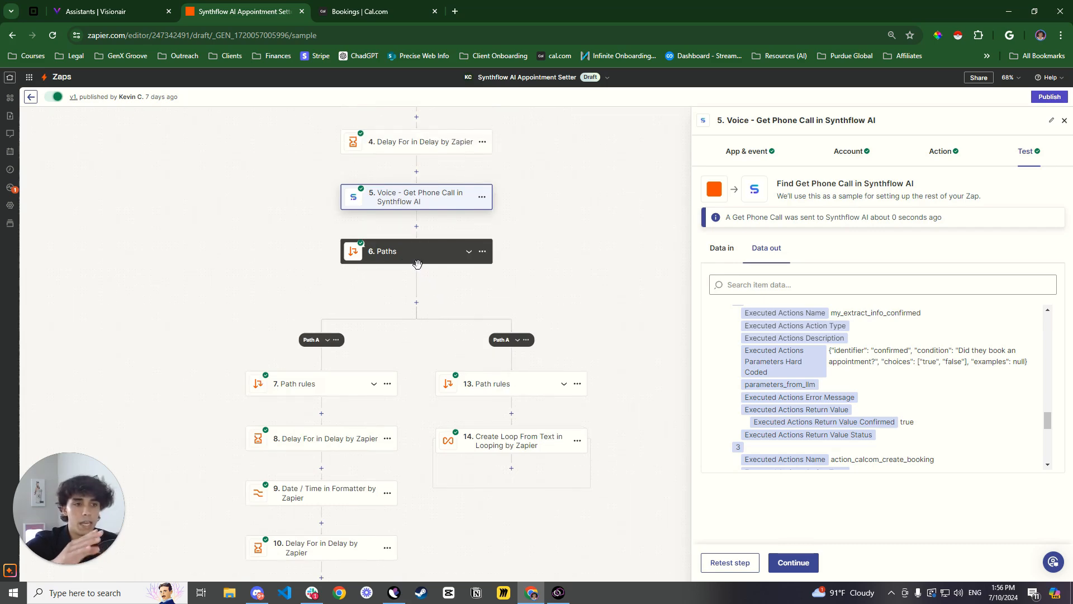
scroll(412, 283, "down", 2)
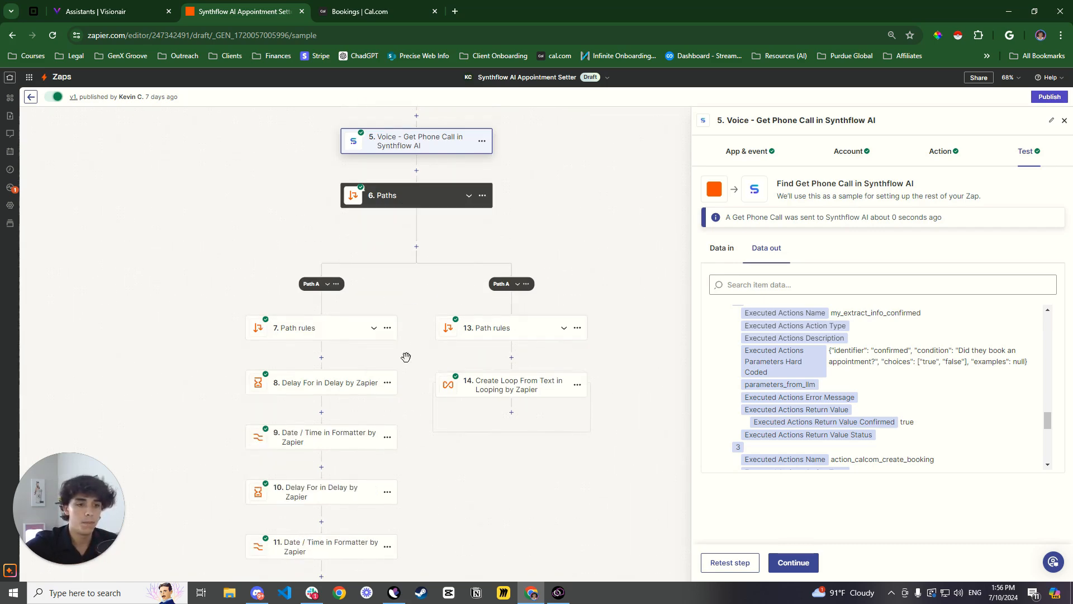
scroll(318, 431, "down", 3)
scroll(349, 342, "up", 4)
scroll(349, 342, "left", 2)
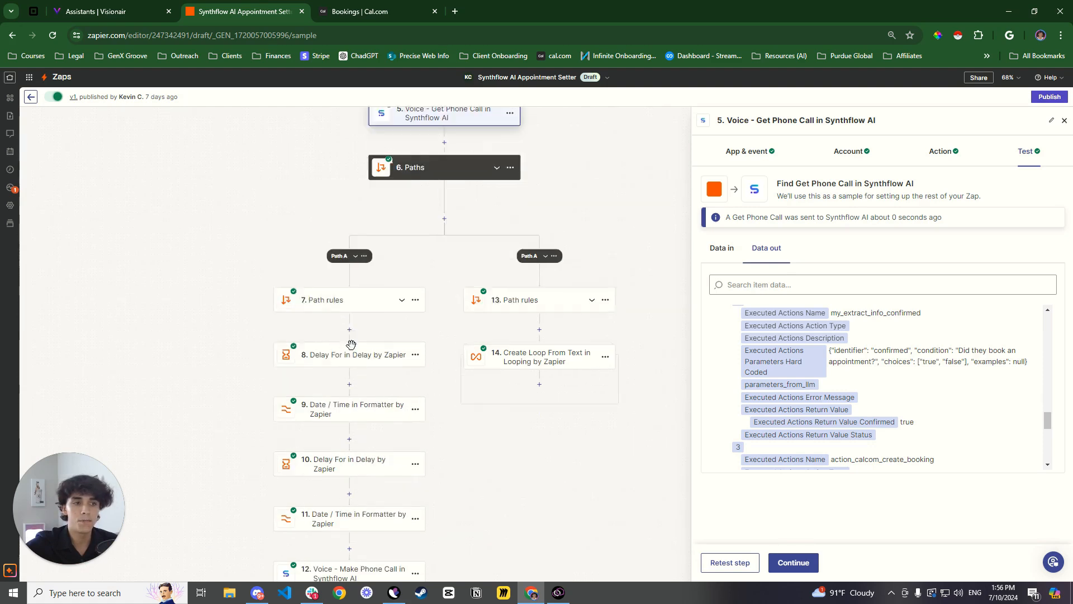
scroll(545, 309, "right", 2)
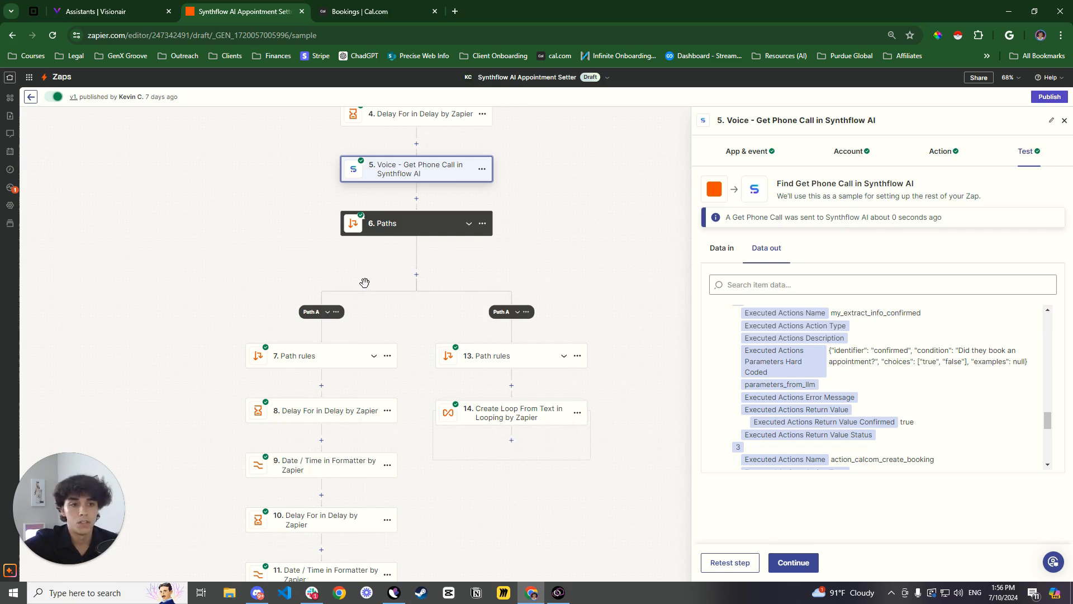
scroll(364, 282, "down", 1)
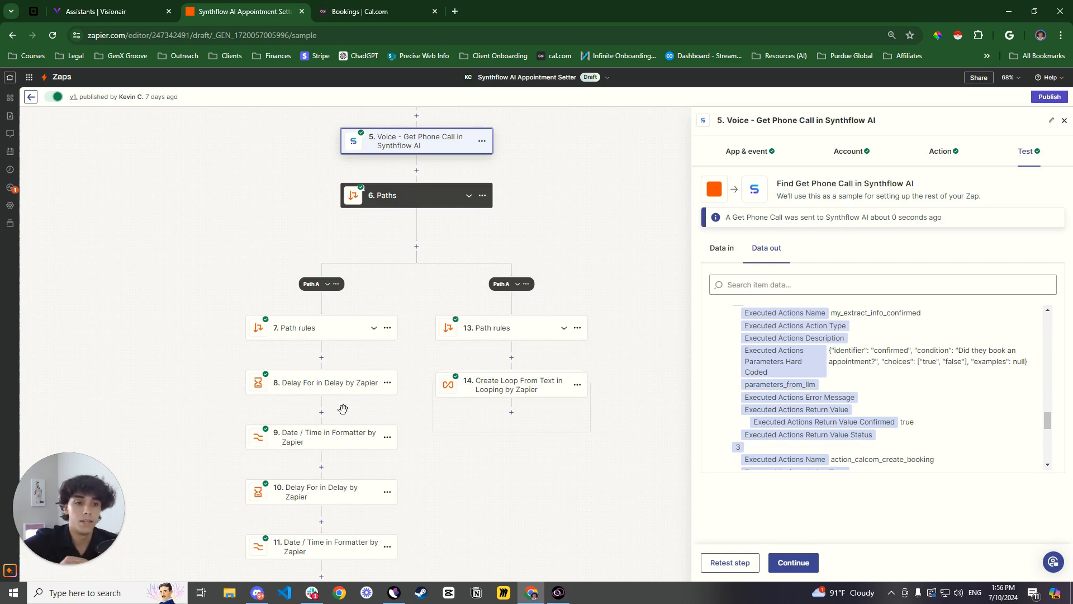
scroll(343, 409, "down", 2)
scroll(304, 326, "down", 1)
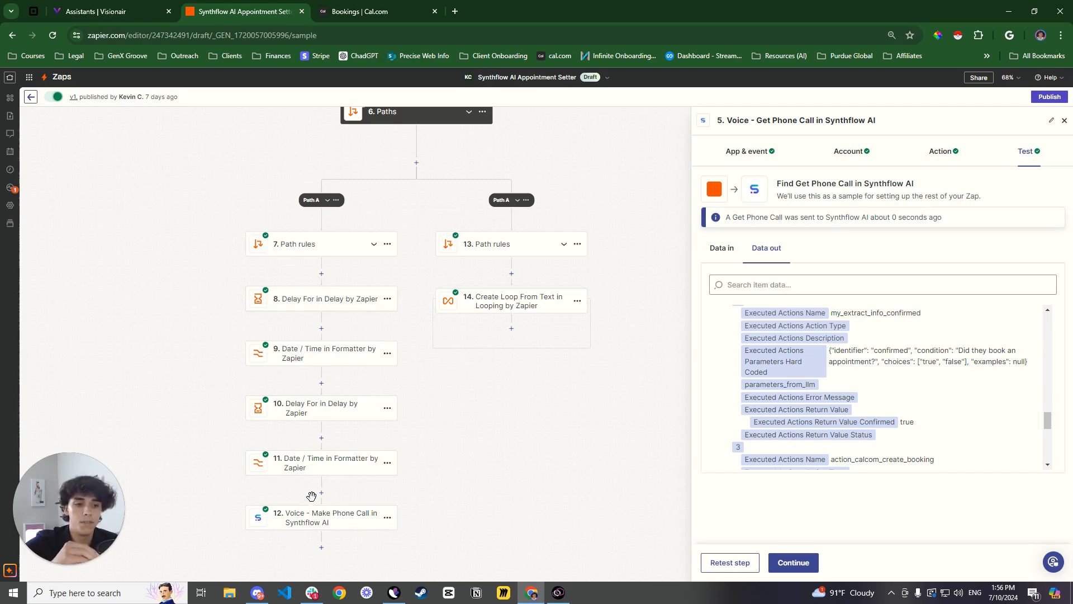
scroll(308, 499, "down", 1)
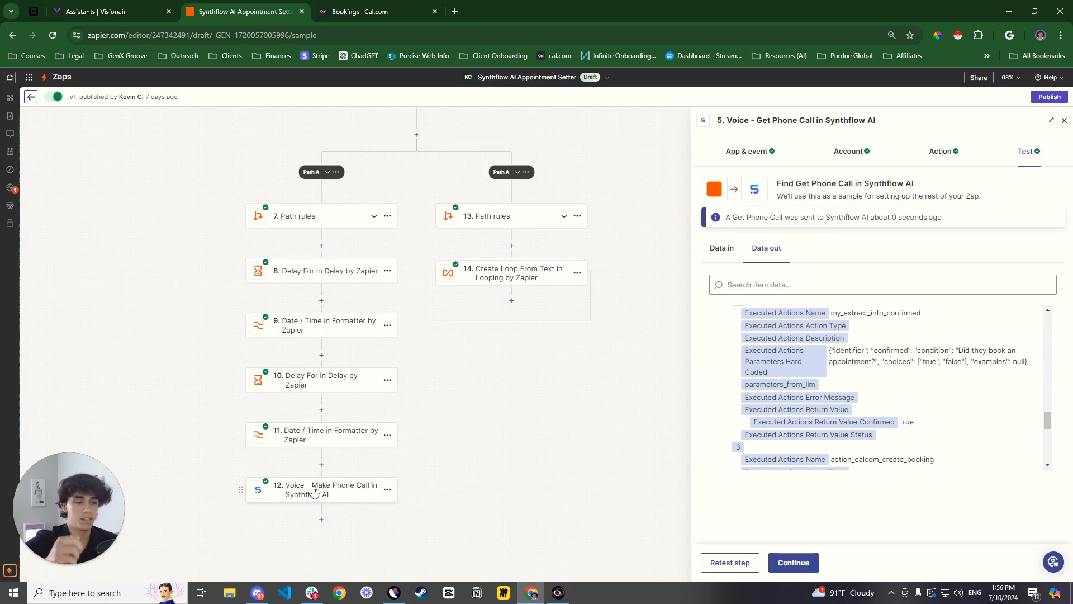
Examine the my_extract_info_appointment action and its returned appointment value in the Get Phone Call output
scroll(849, 414, "up", 3)
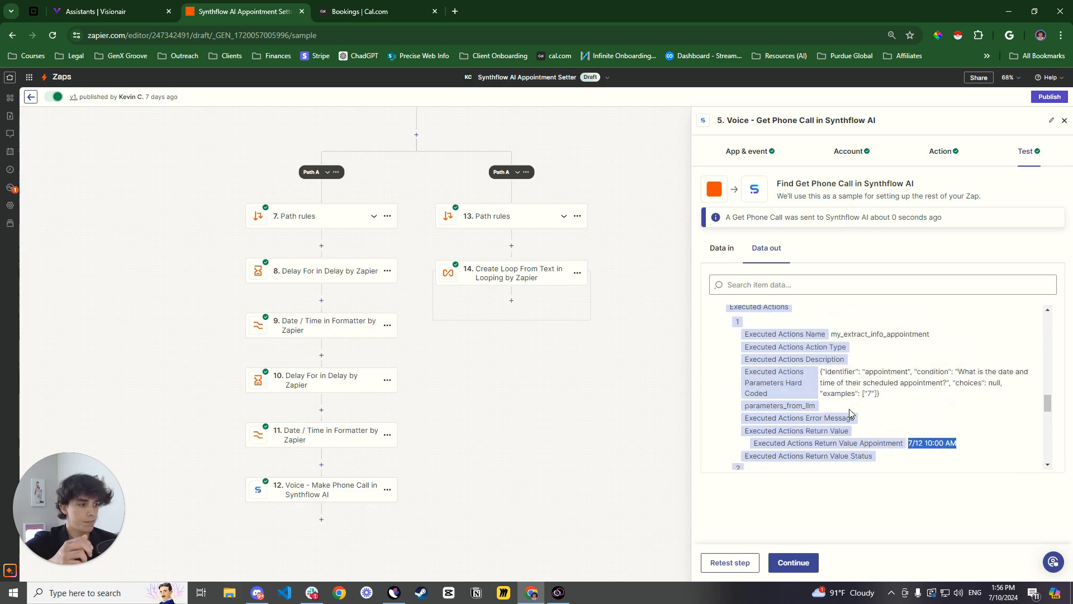
scroll(923, 421, "down", 1)
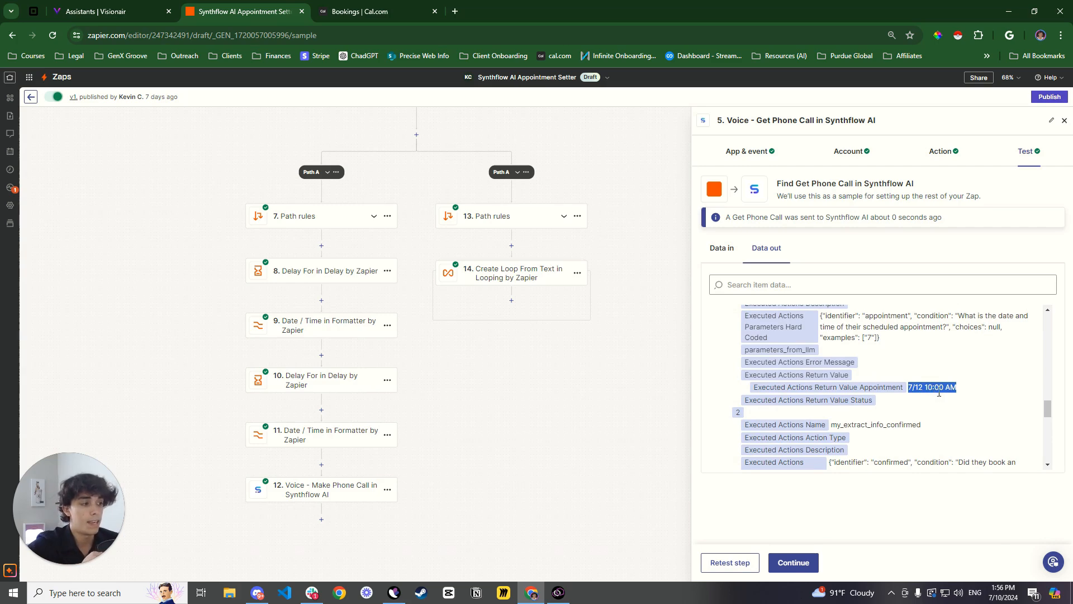
left_click(929, 404)
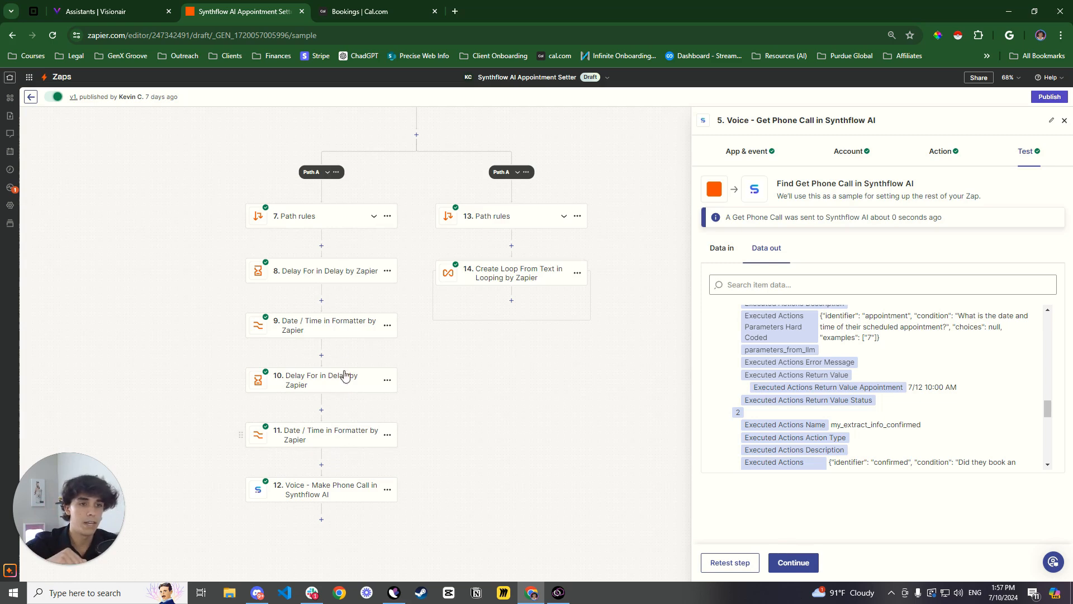
Open the condition field of path rules step 7 and look through the Get Phone Call data for the Confirmed return value
scroll(339, 307, "up", 1)
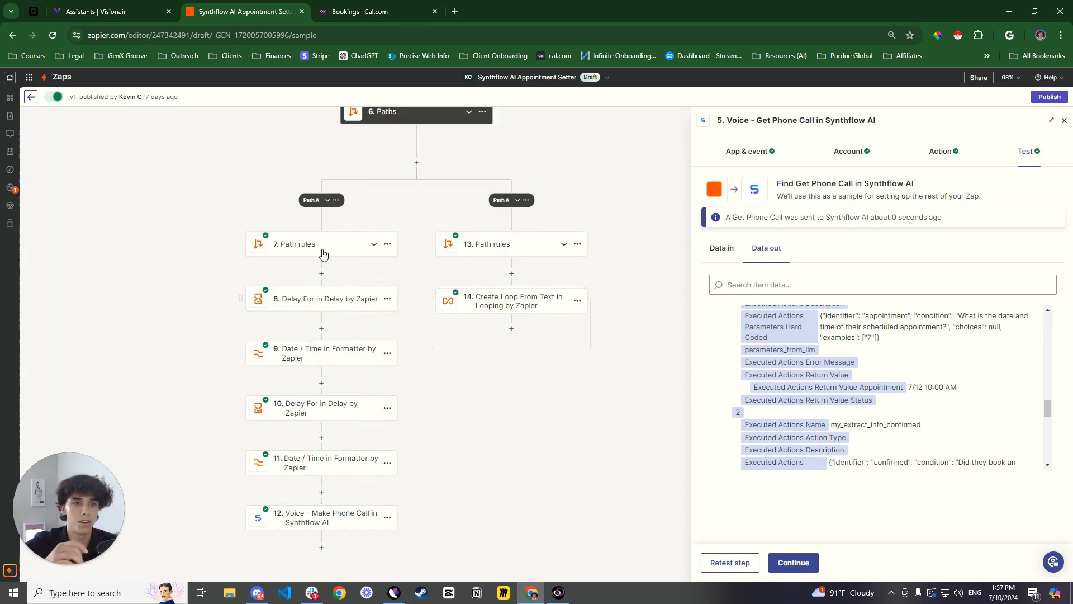
left_click(295, 252)
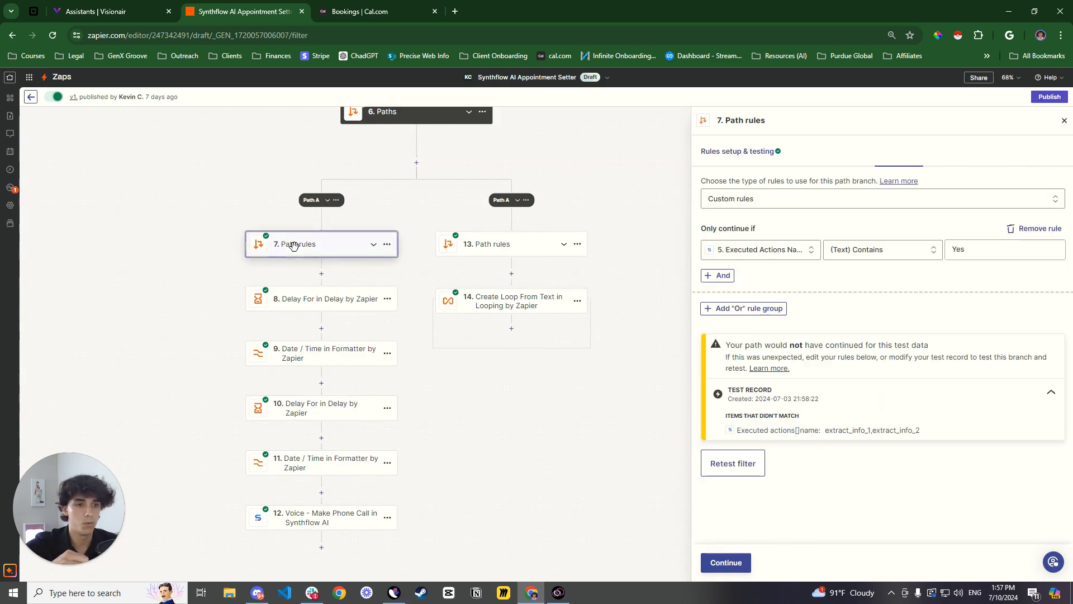
left_click(761, 250)
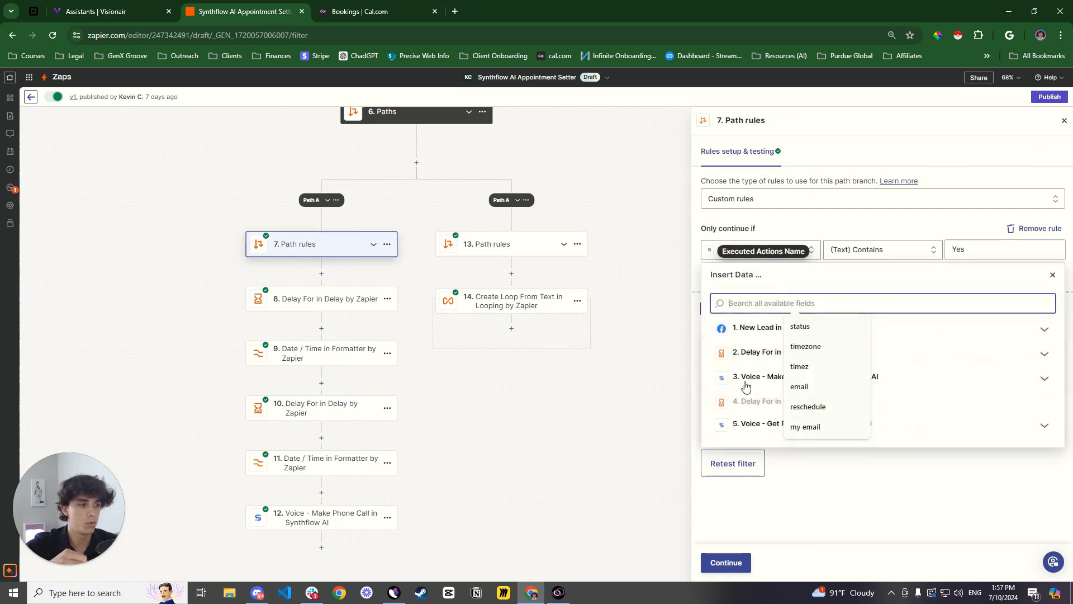
left_click(741, 429)
scroll(811, 464, "down", 5)
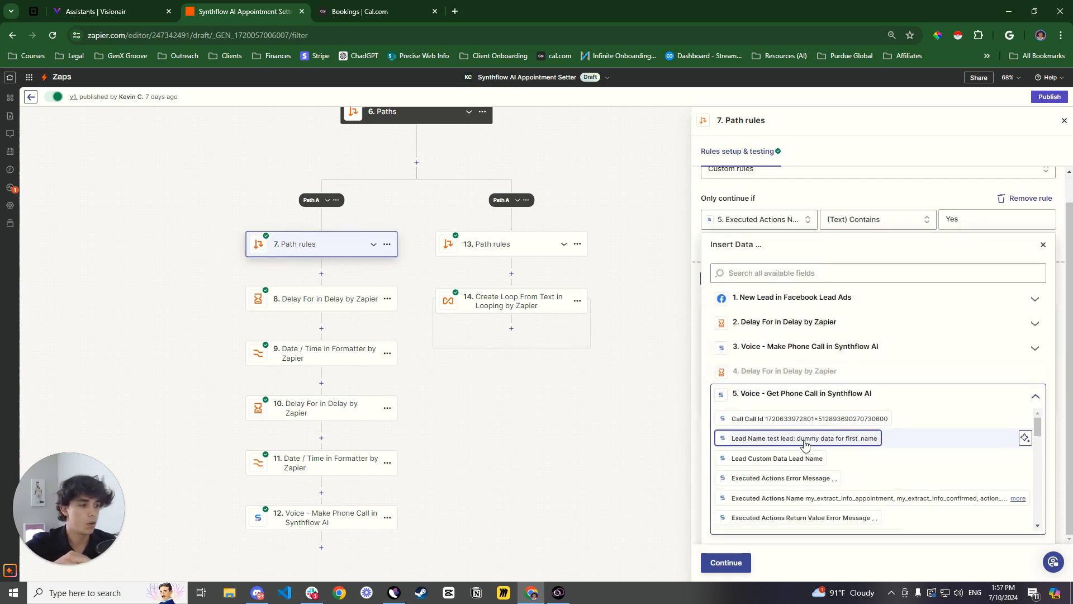
scroll(808, 455, "down", 2)
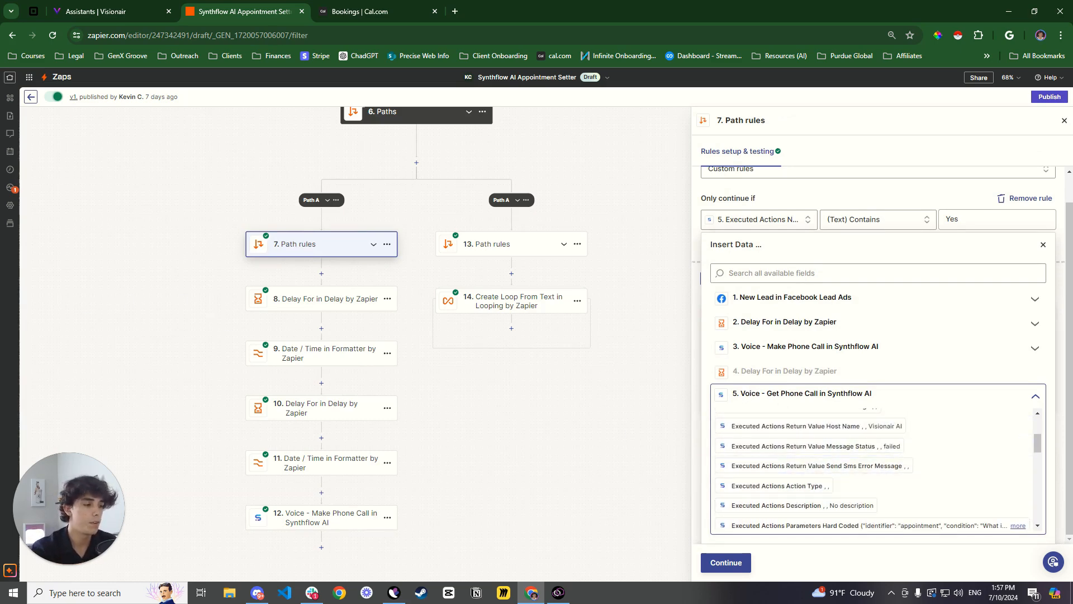
scroll(872, 469, "down", 3)
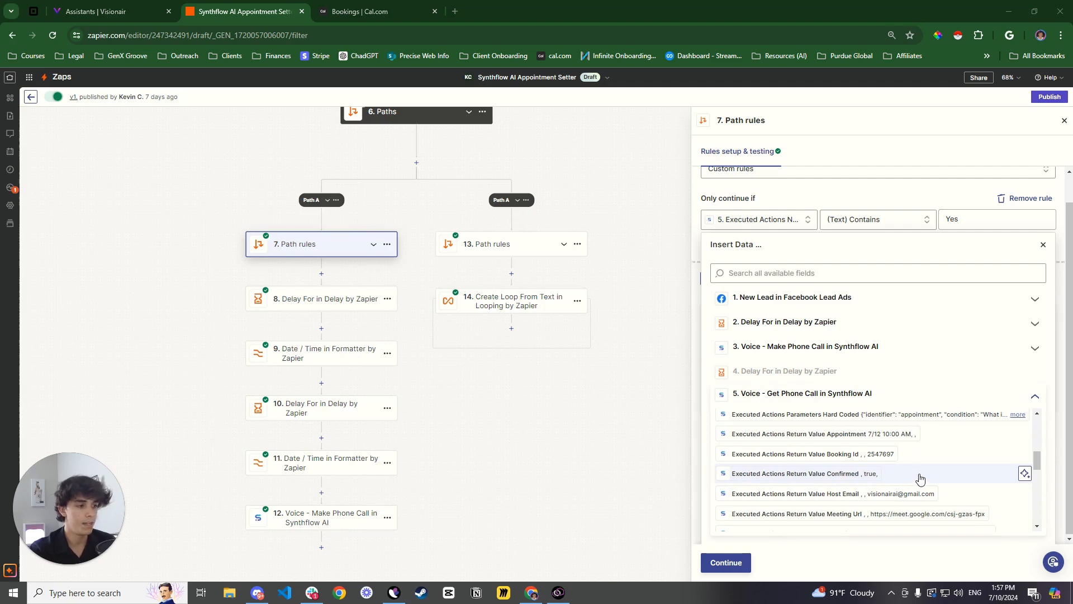
Switch to the Visionair assistant, check its confirmed post-call extractor, and return to the Zap
left_click(159, 9)
left_click(144, 278)
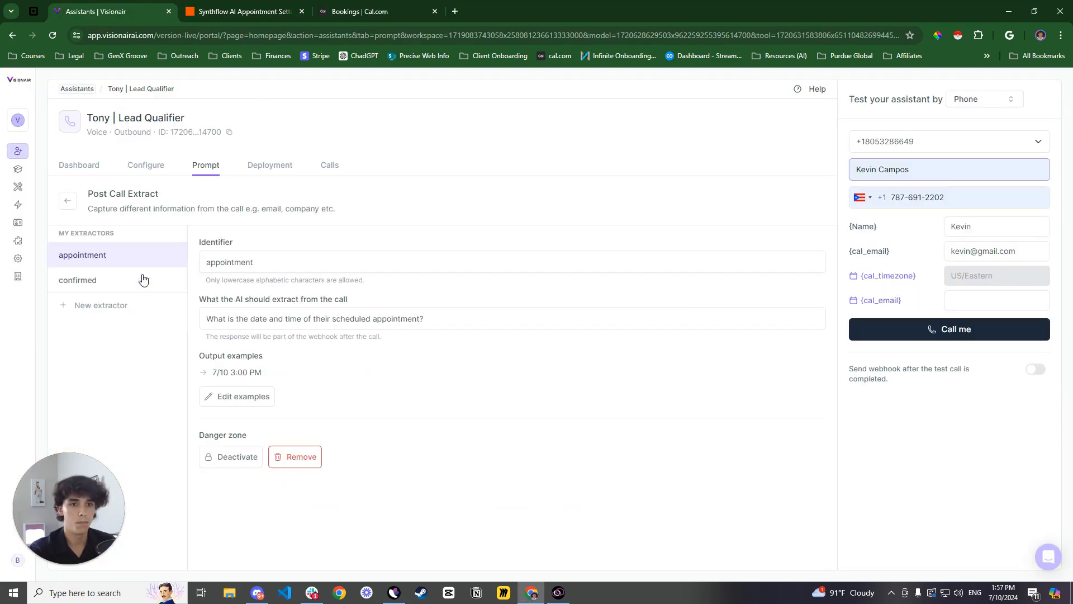
left_click(72, 281)
key("ctrl+Tab")
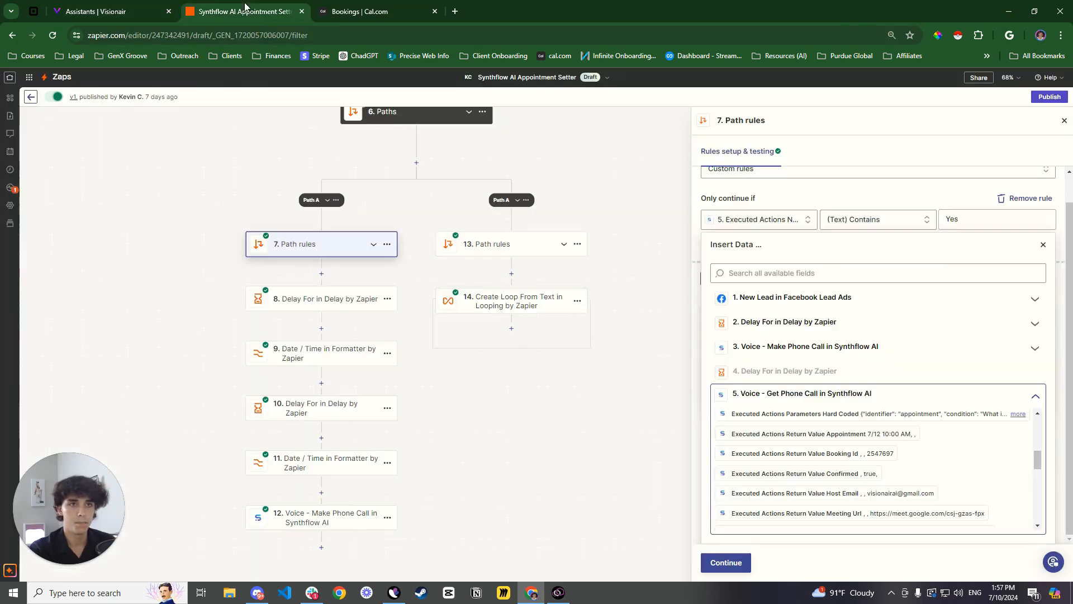
Set path rules step 7 to continue only if the Executed Actions Return Value Confirmed contains "true", and test the rule
left_click(898, 474)
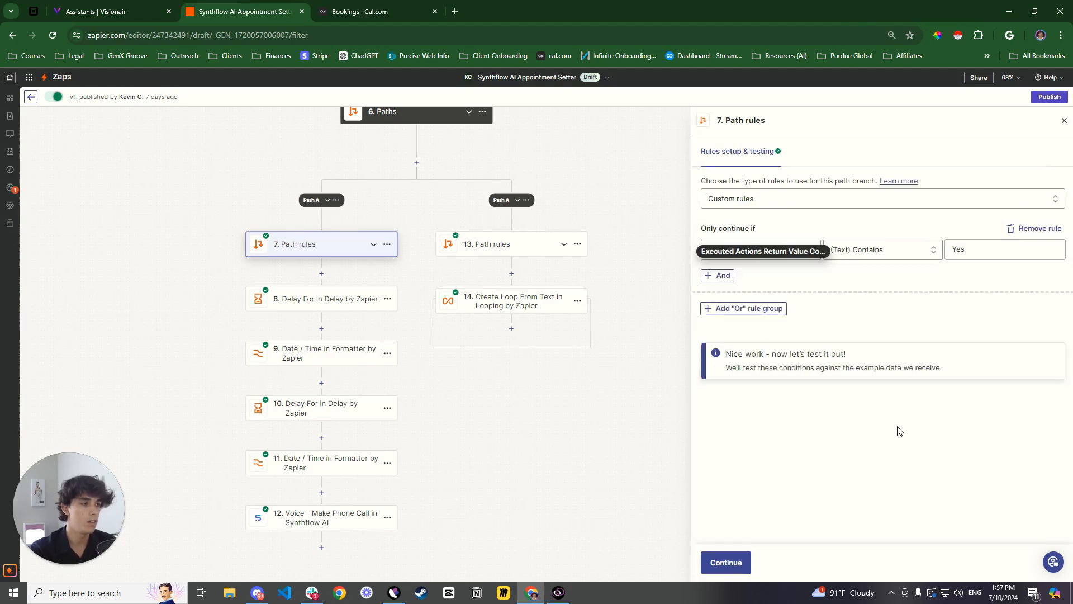
double_click(956, 248)
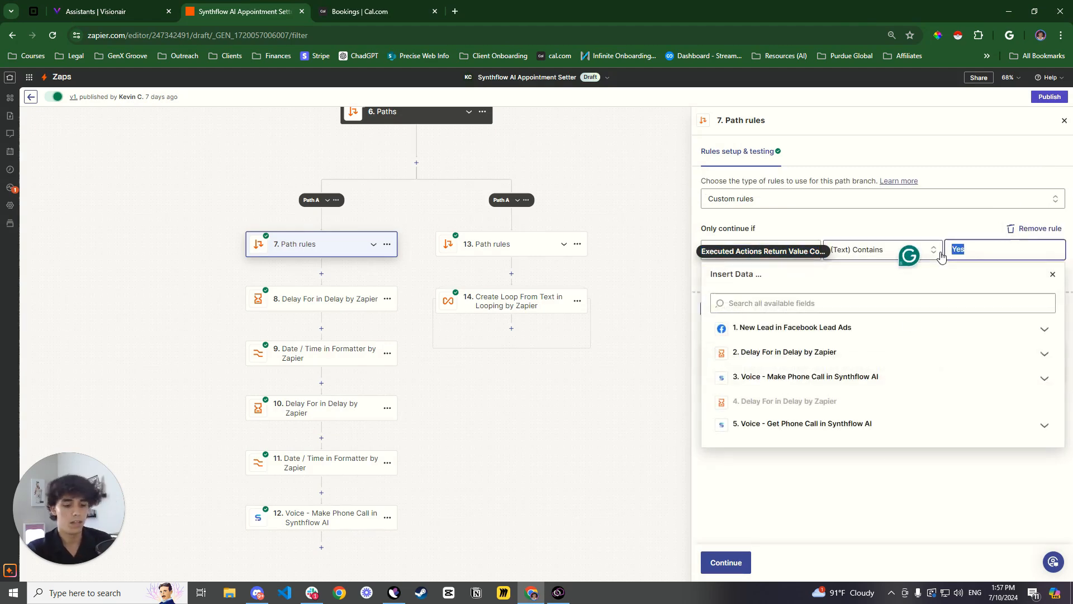
type("true")
left_click(930, 227)
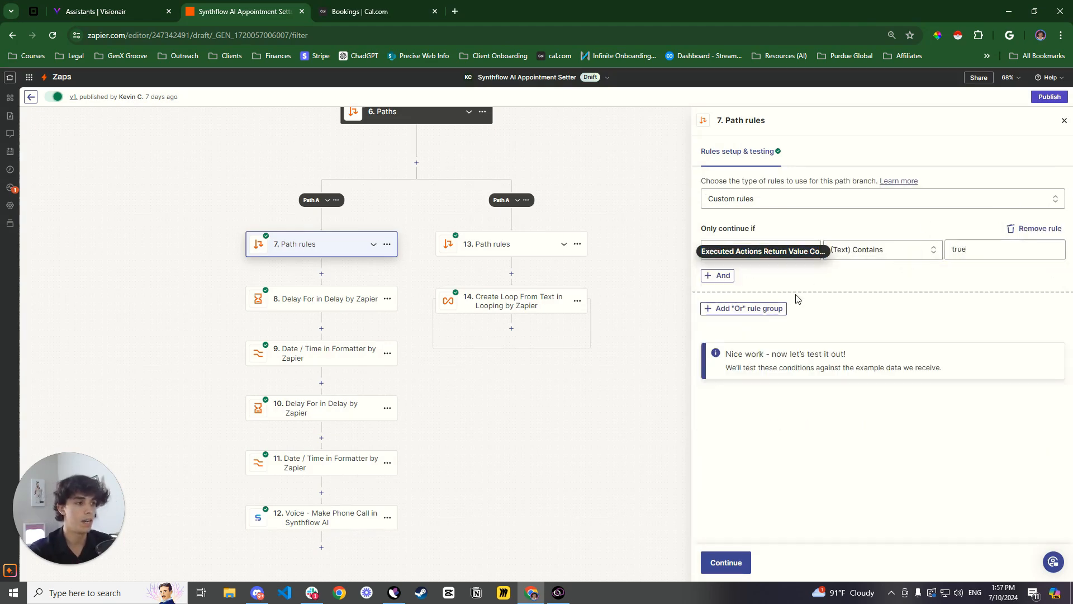
left_click(727, 562)
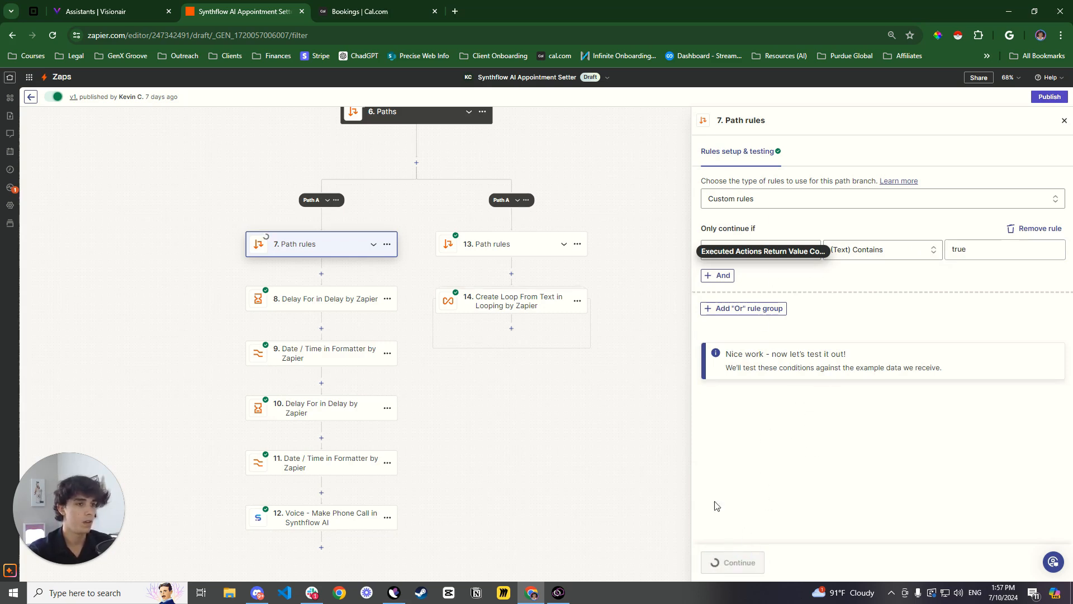
Copy path rules step 7 and paste it over path rules step 13 in the second branch
left_click(386, 246)
left_click(387, 246)
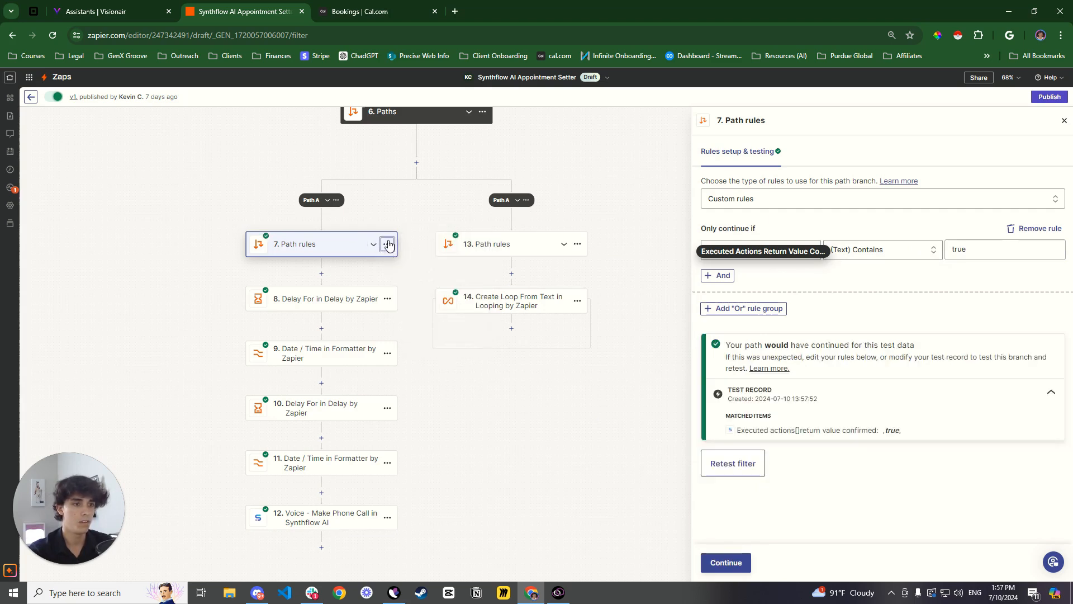
left_click(387, 246)
left_click(433, 264)
left_click(576, 247)
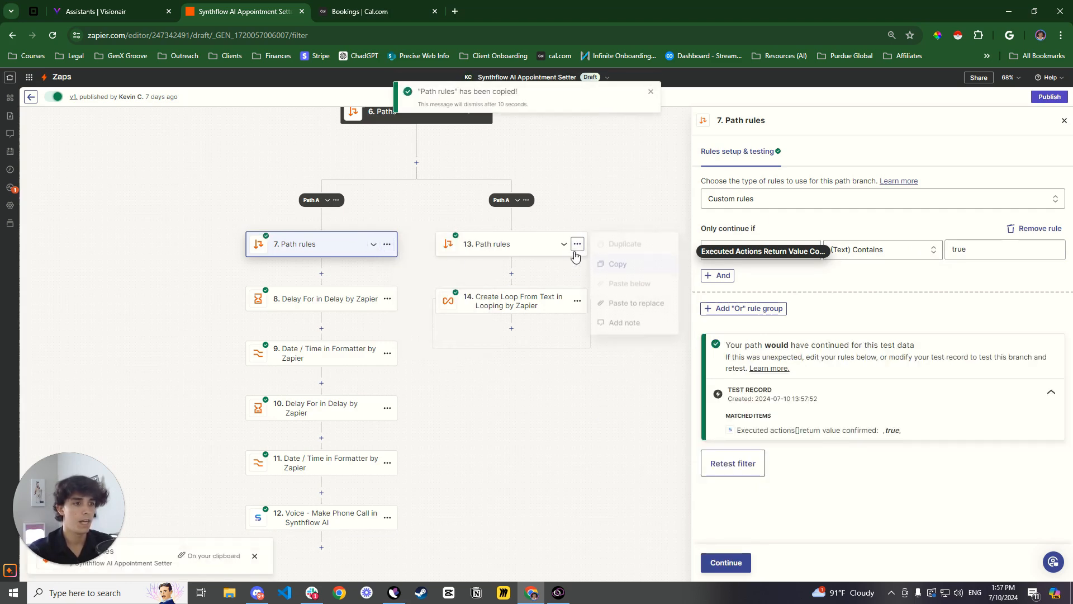
left_click(642, 309)
Set the comparison value in path rules step 13 to "false" and test the rule
double_click(951, 250)
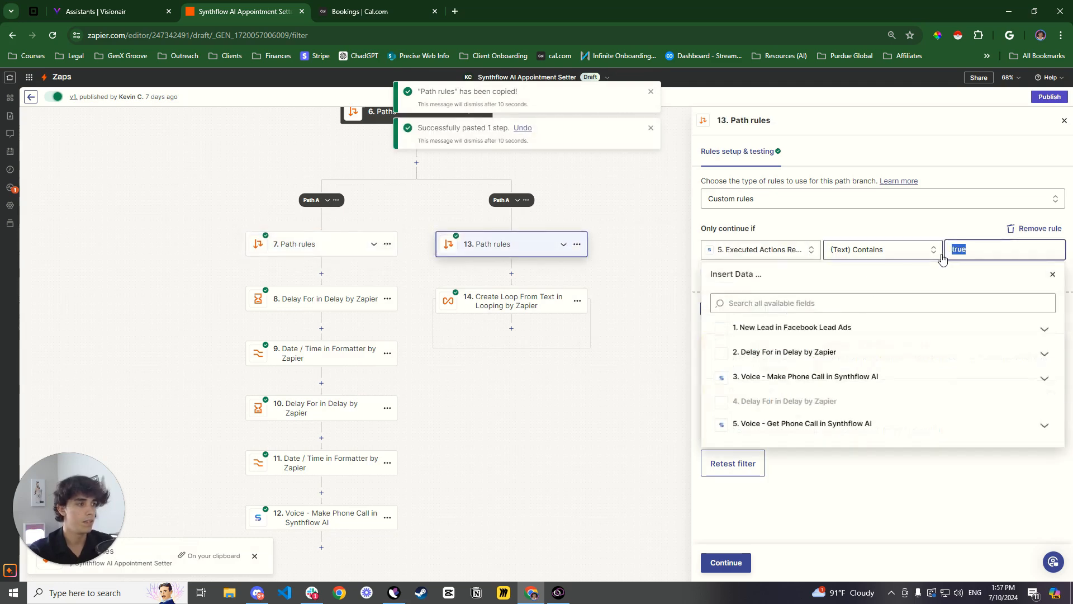
type("false")
left_click(874, 231)
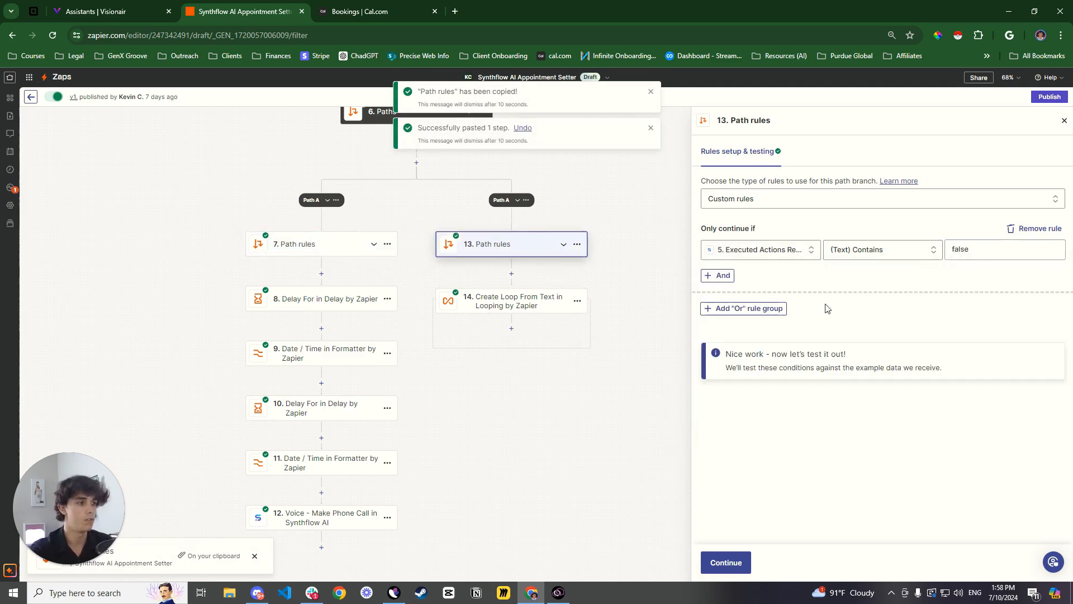
left_click(725, 563)
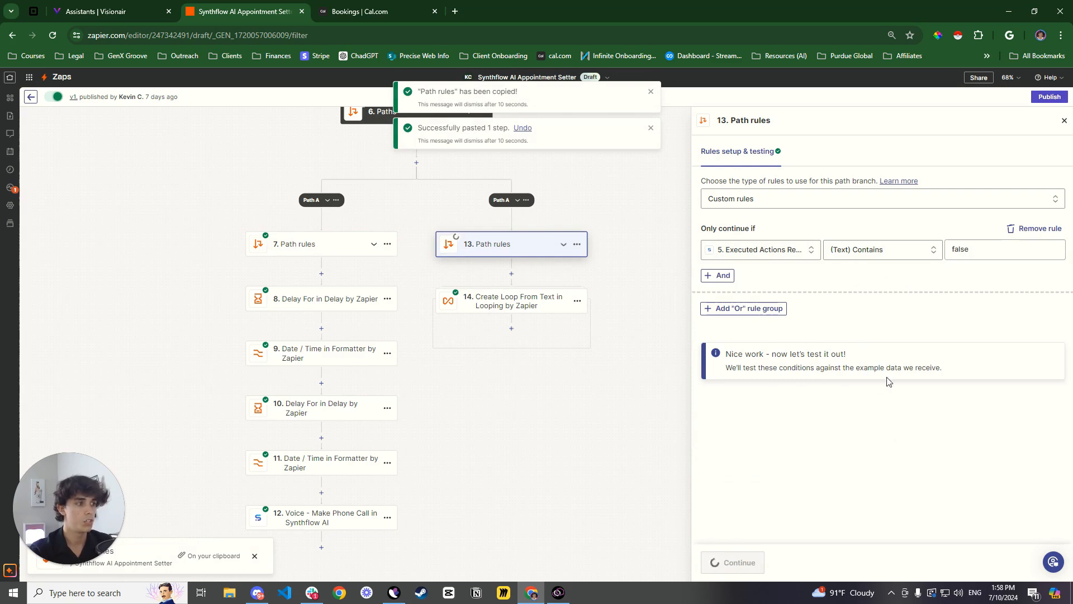
Review the condition and test record of path rules step 7, and the event, delay value and unit of step 8
left_click(380, 251)
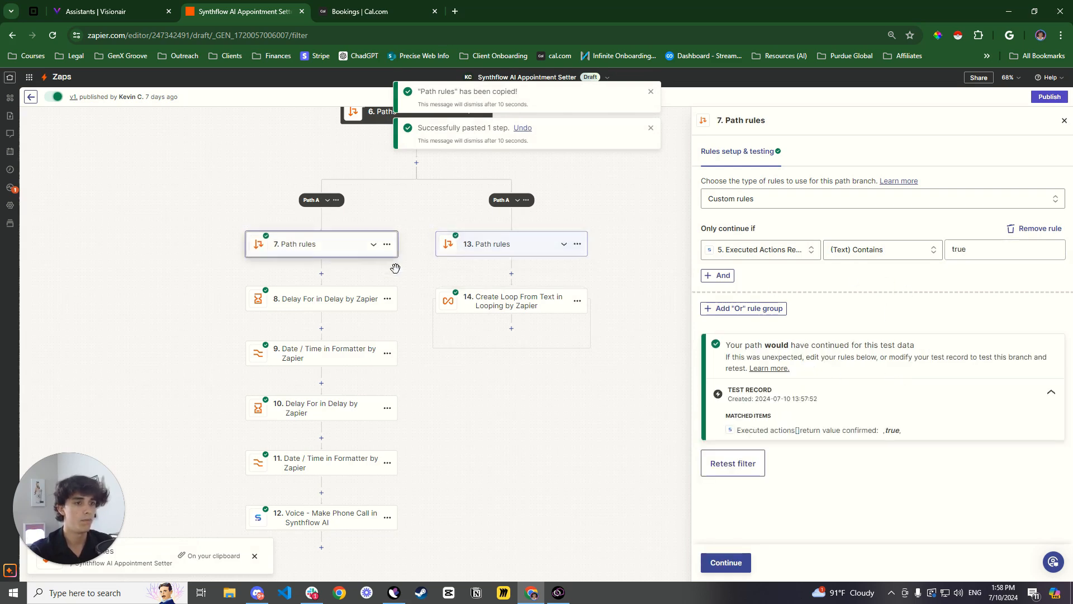
left_click(725, 562)
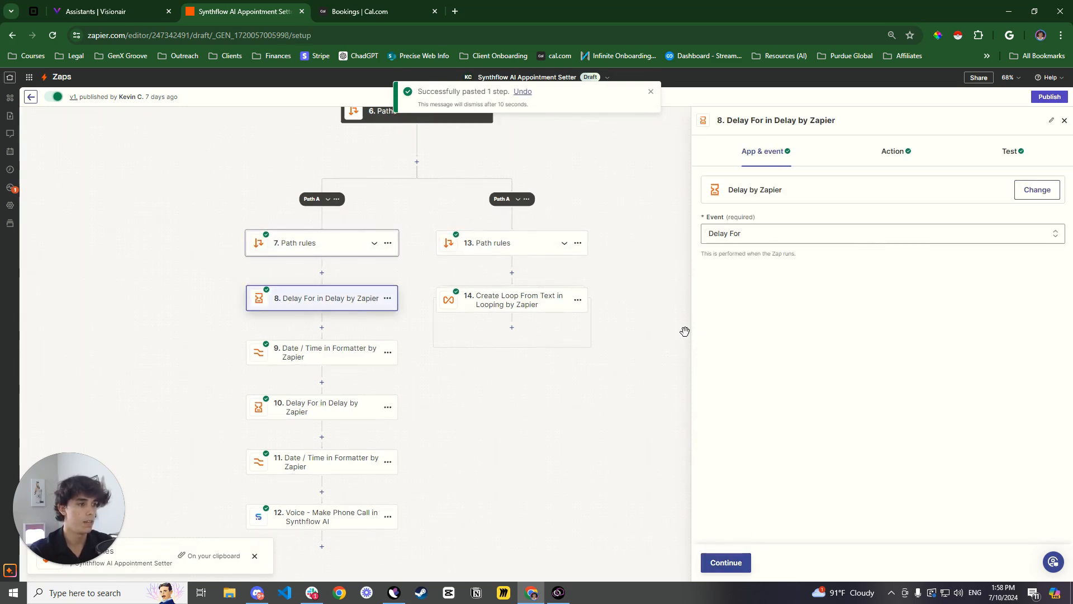
left_click(297, 243)
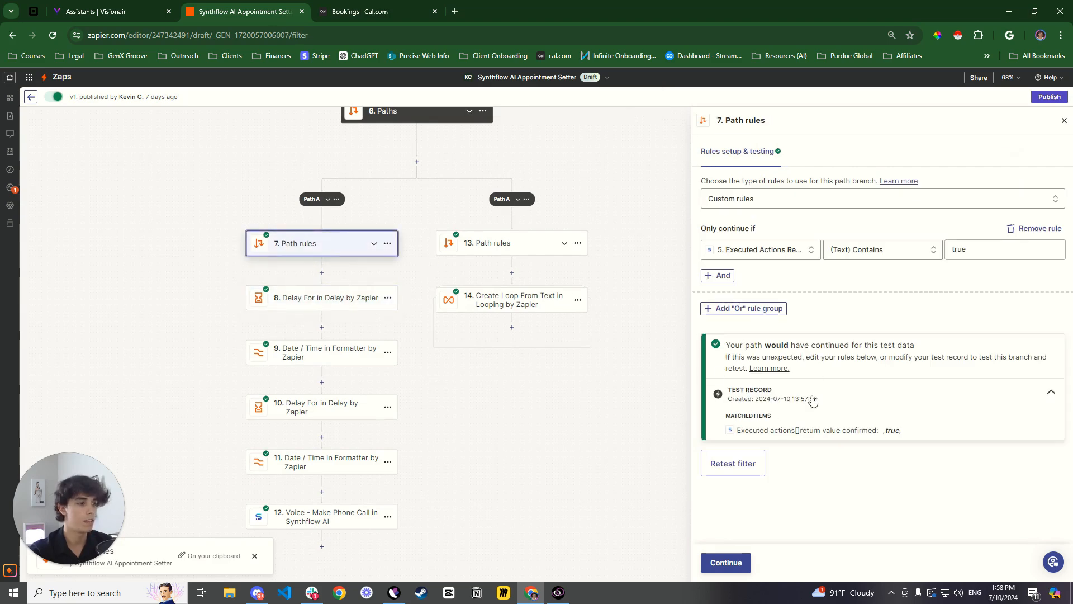
left_click(316, 298)
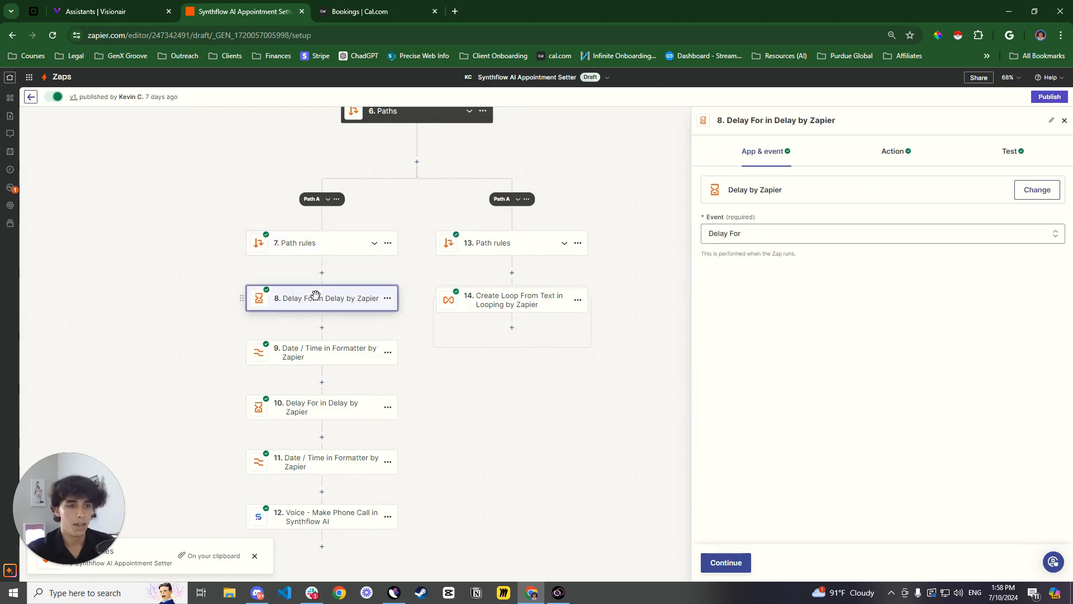
left_click(782, 239)
left_click(892, 152)
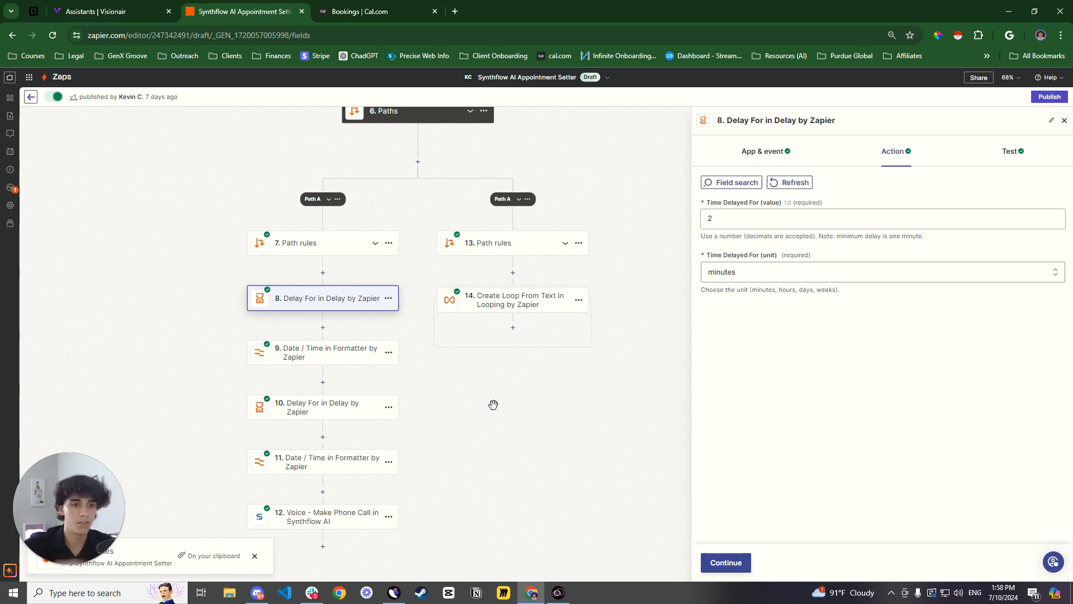
Replace the input of Date / Time formatter step 9 with the Executed Actions Return Value Appointment from the Get Phone Call data
left_click(353, 348)
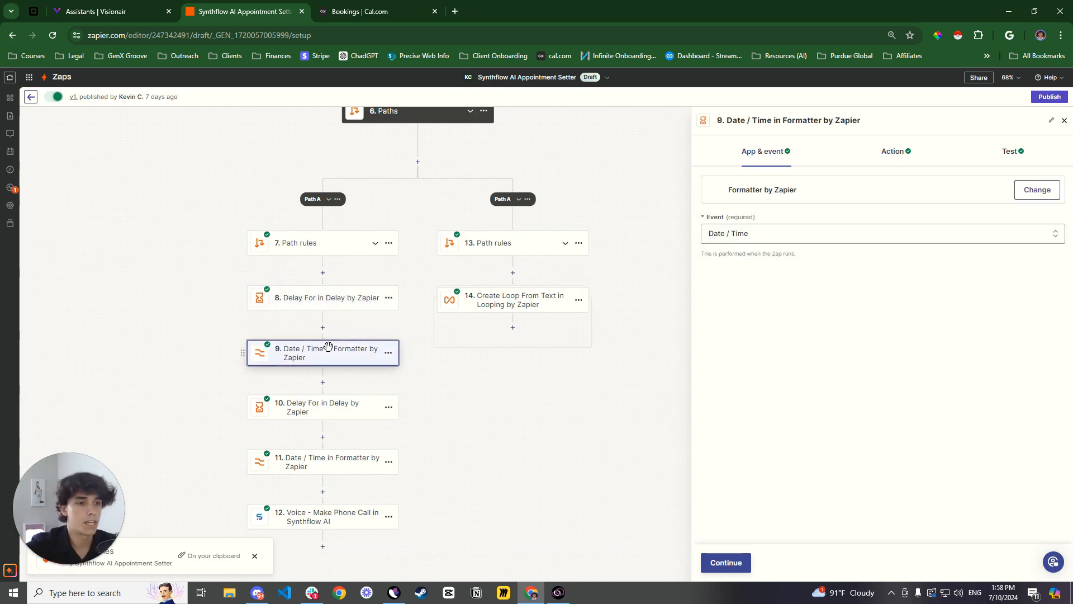
left_click(892, 148)
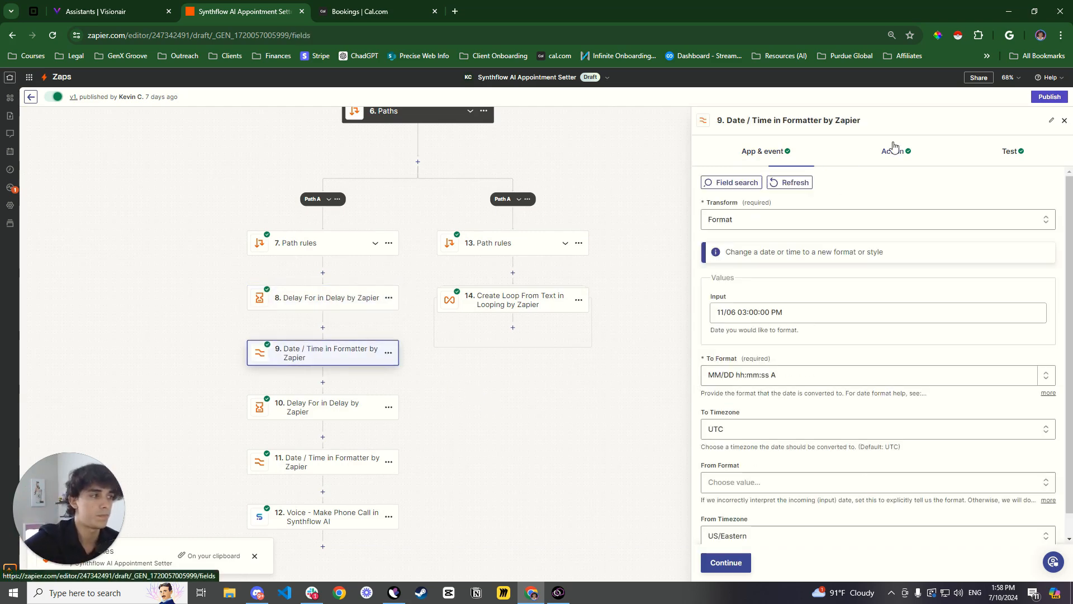
scroll(811, 311, "down", 1)
triple_click(808, 288)
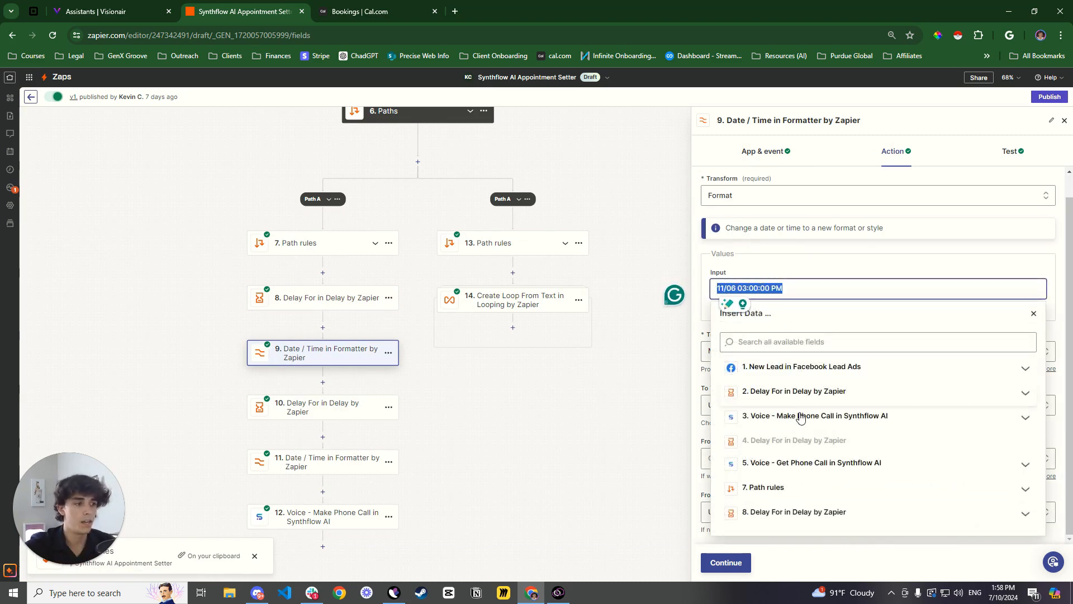
left_click(796, 463)
scroll(846, 459, "down", 6)
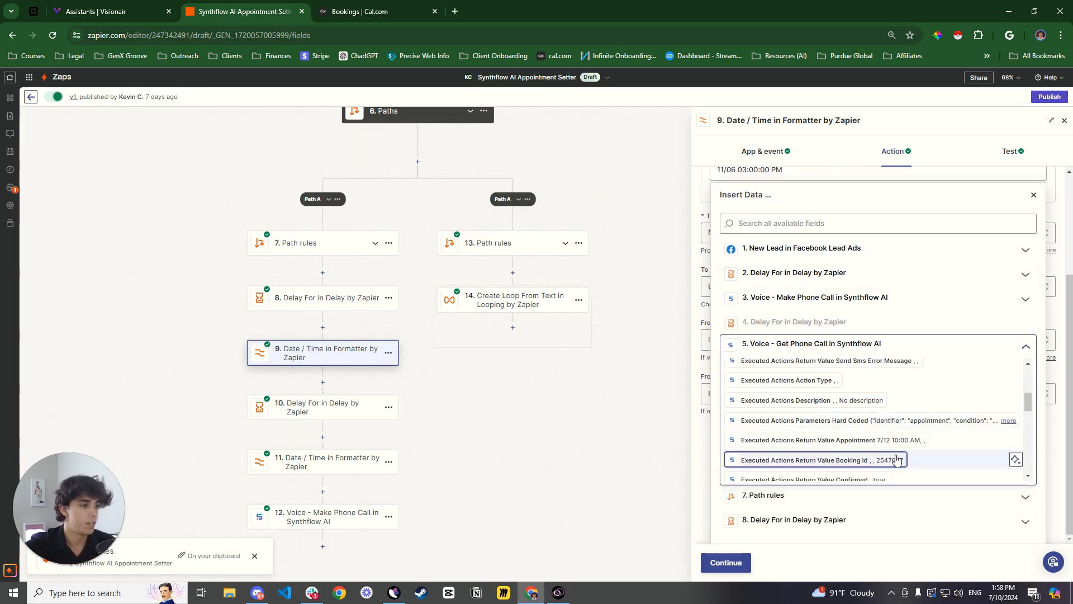
left_click(941, 442)
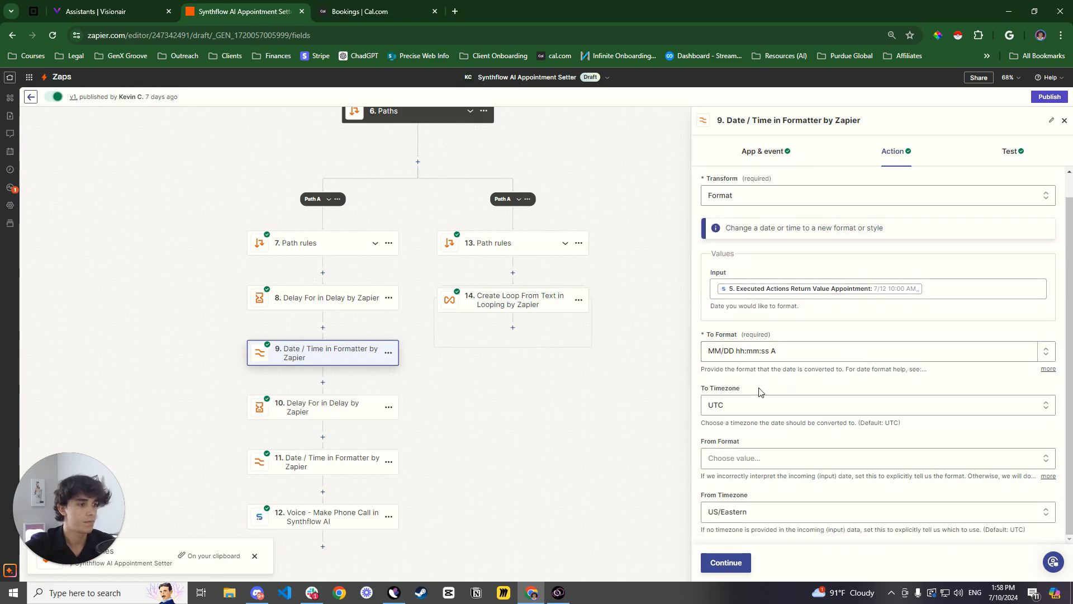
Inspect the output format of formatter step 9 and retest the step to check the converted appointment time
left_click(766, 352)
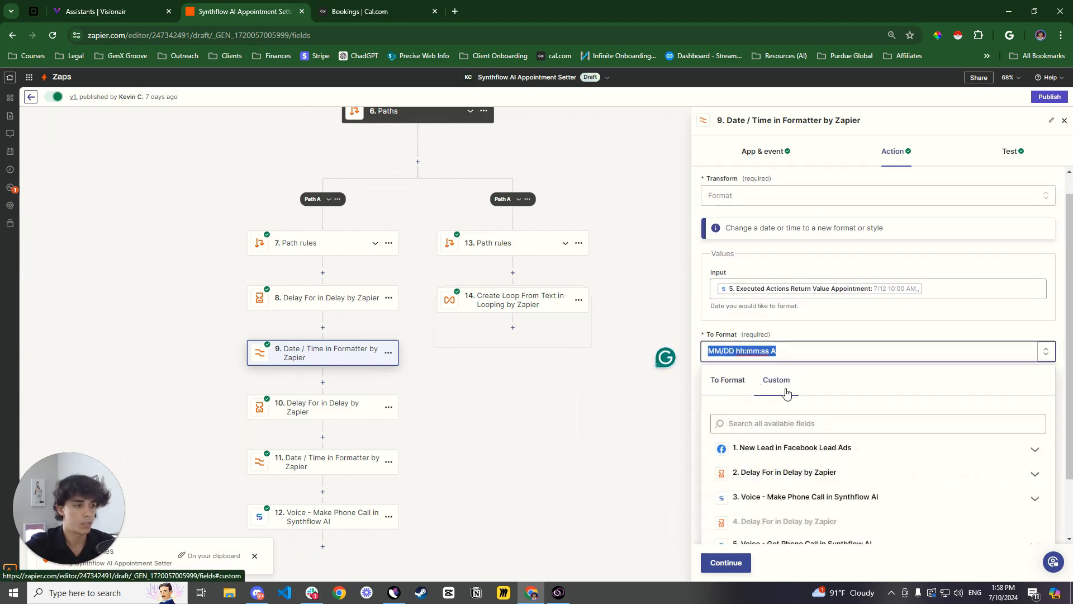
left_click(713, 351)
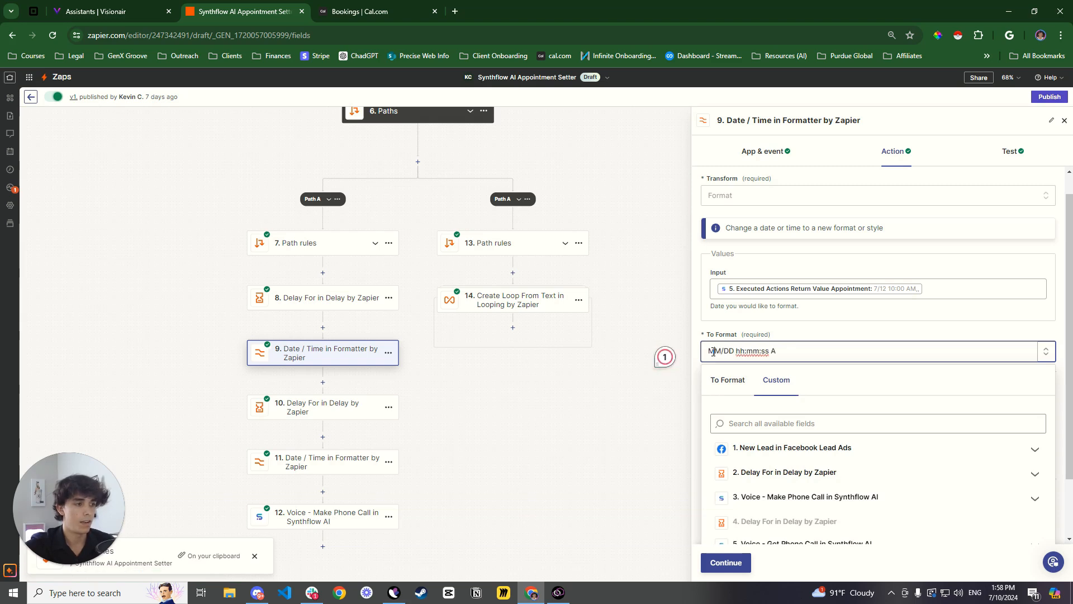
left_click(757, 352)
left_click(800, 341)
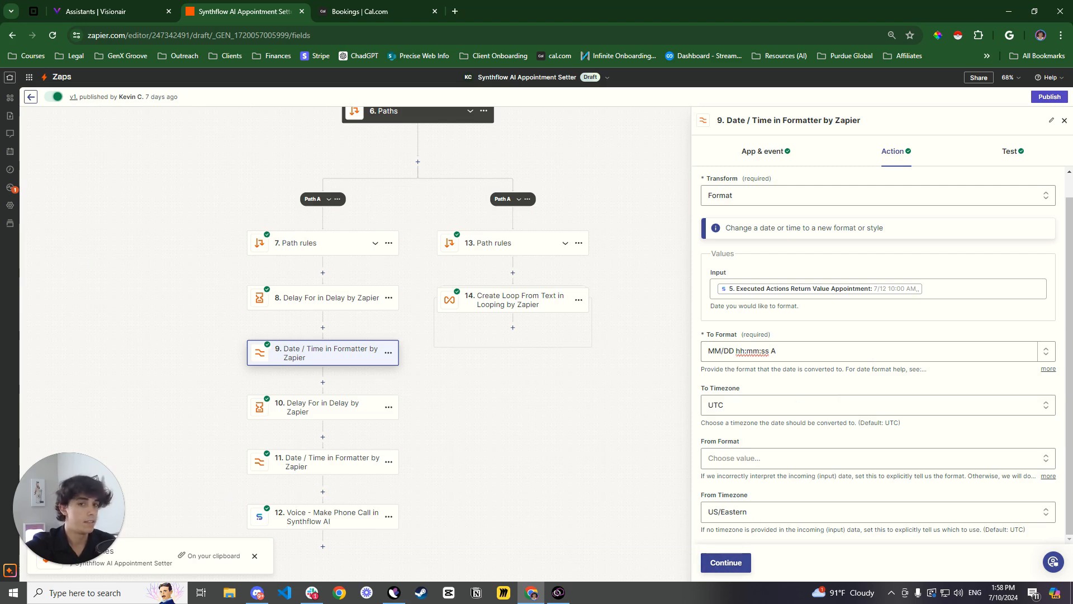
left_click(726, 562)
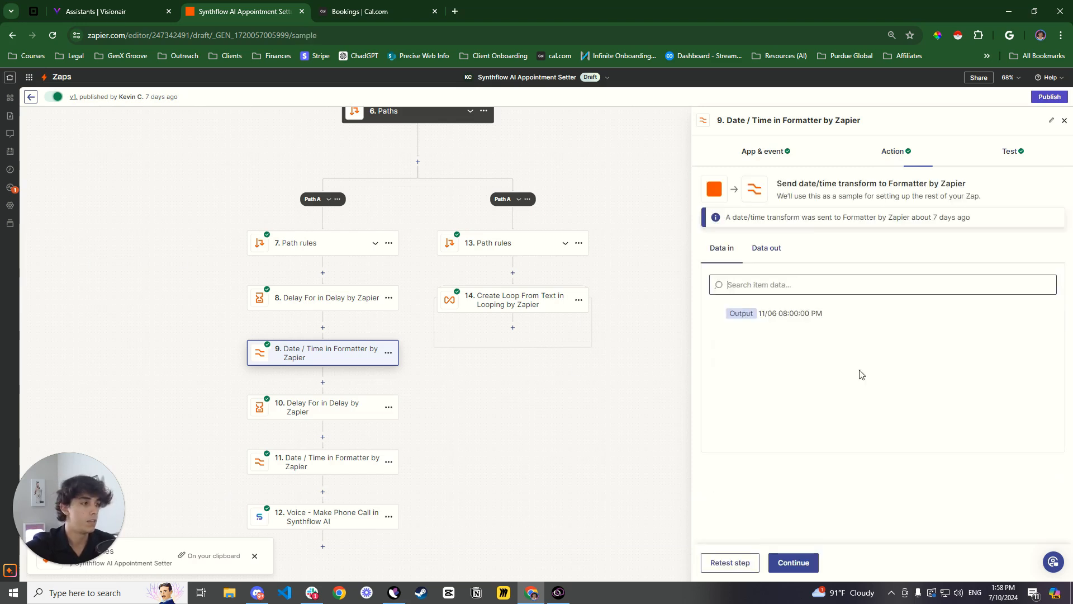
left_click(729, 568)
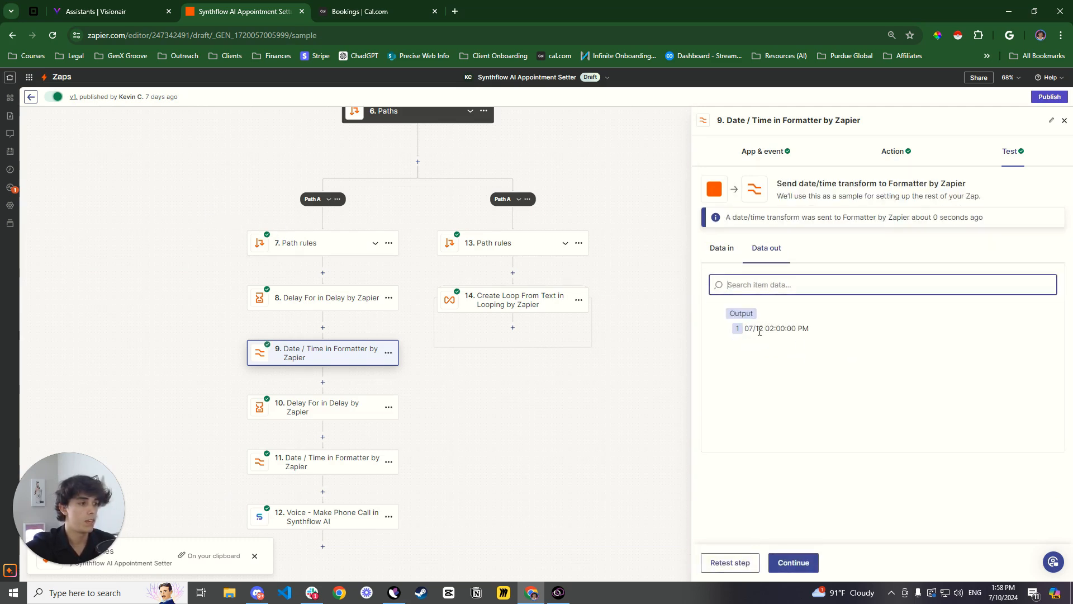
left_click_drag(784, 329, 791, 335)
Set the To Timezone of Date / Time formatter step 9 to US/Eastern
left_click(900, 156)
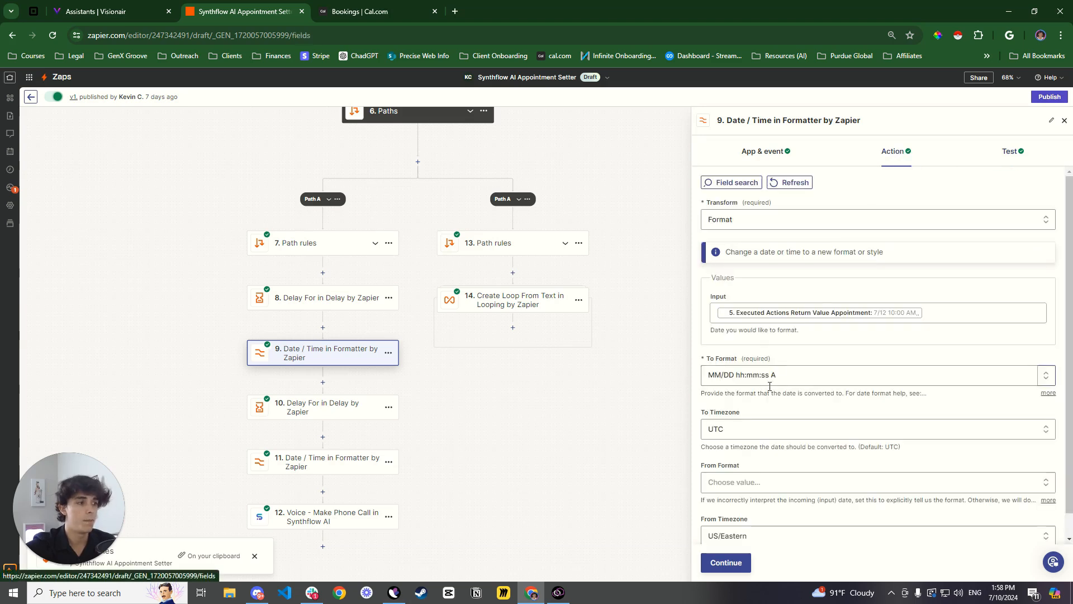
left_click(727, 428)
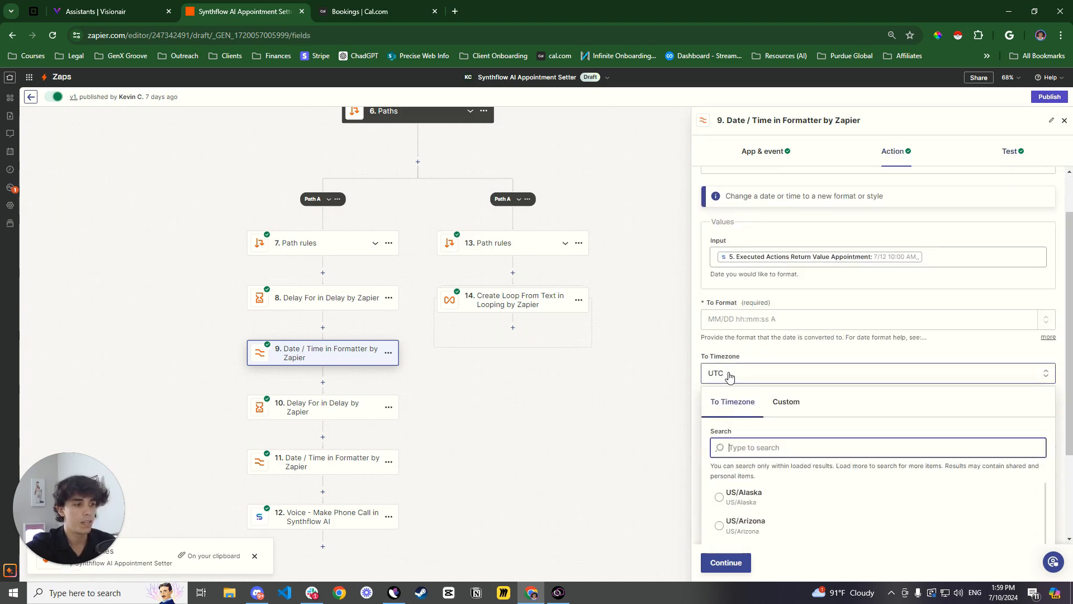
type("us")
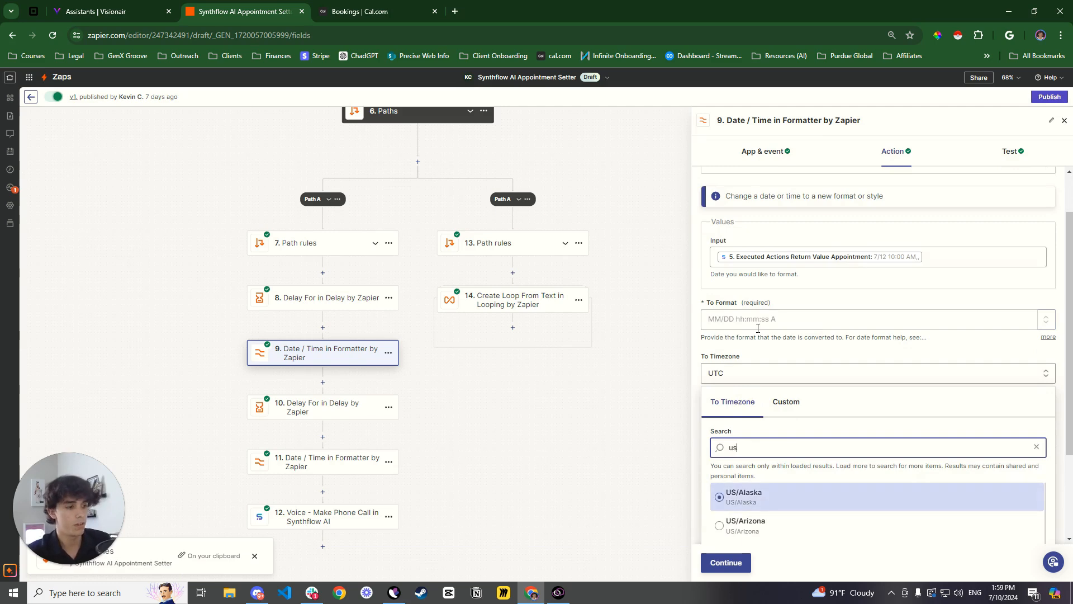
left_click_drag(749, 450, 719, 454)
scroll(796, 491, "down", 3)
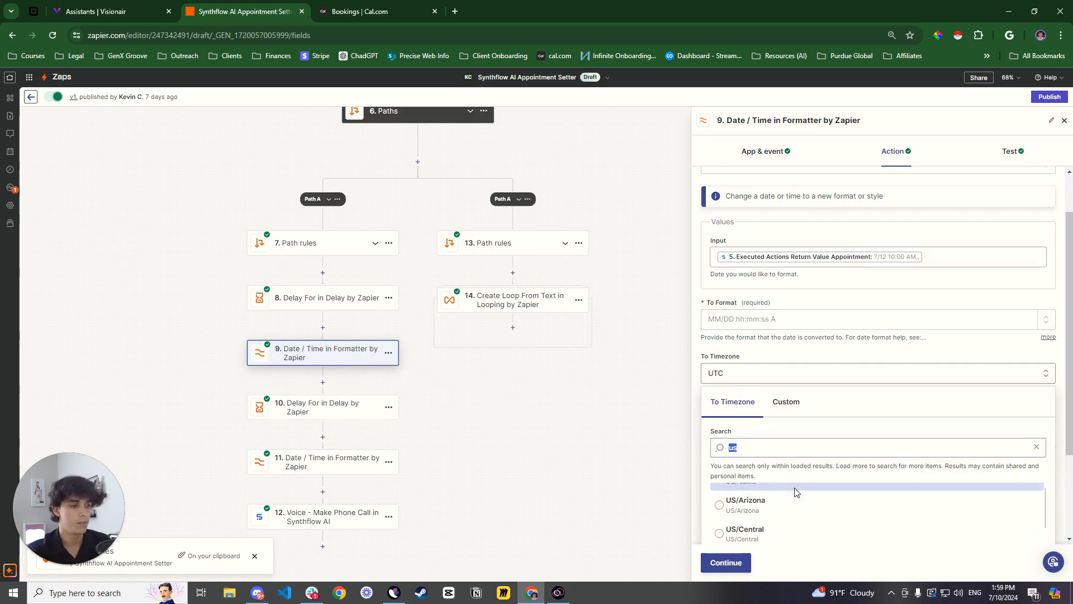
scroll(804, 420, "down", 2)
scroll(793, 416, "up", 3)
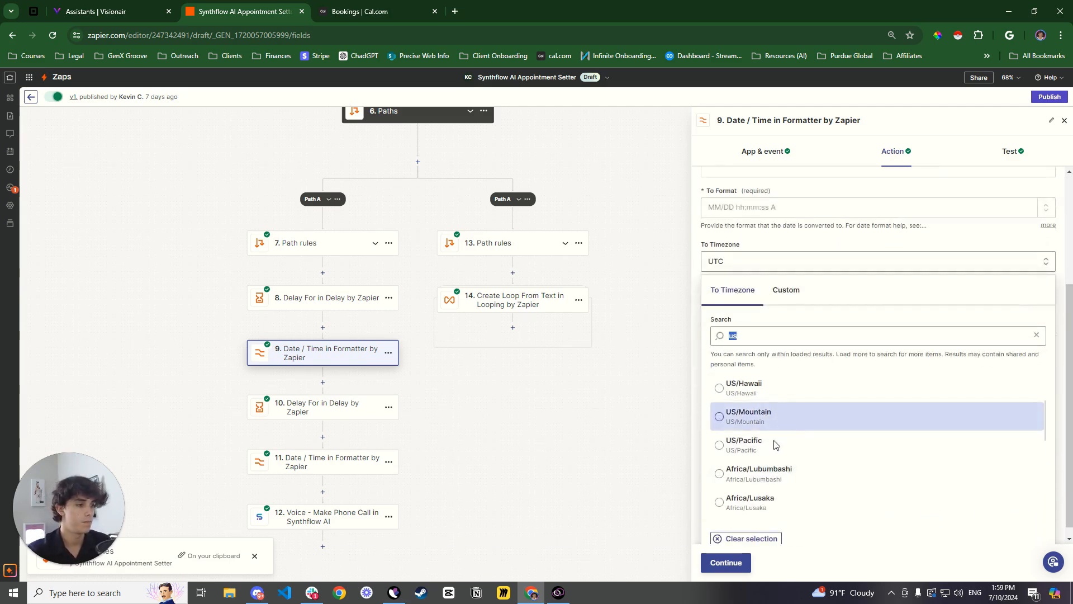
left_click(770, 443)
Retest formatter step 9, check its output time, and continue to delay step 10
left_click(733, 560)
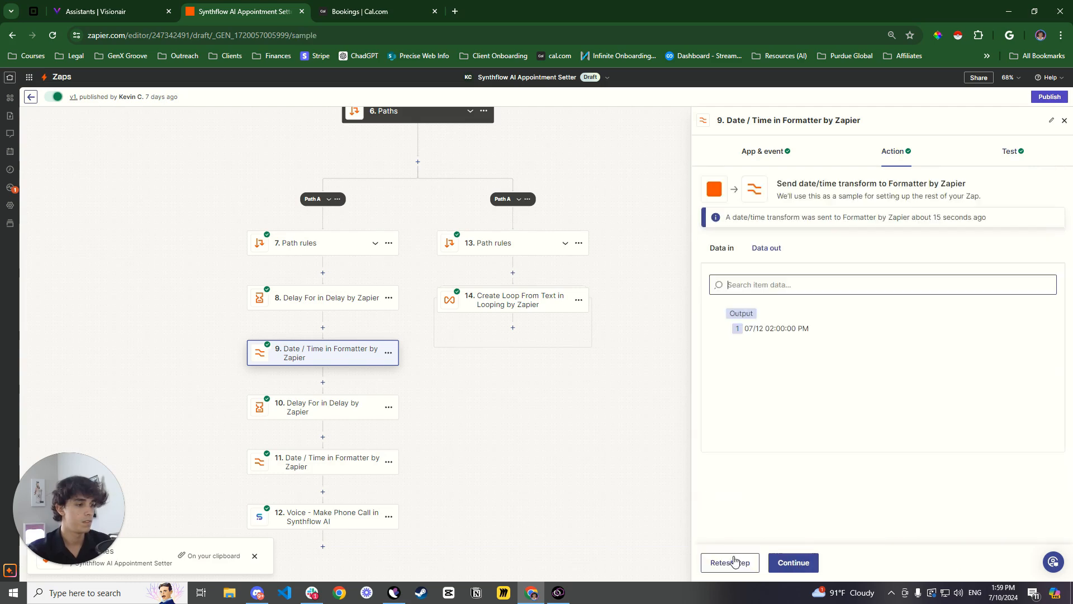
left_click(734, 556)
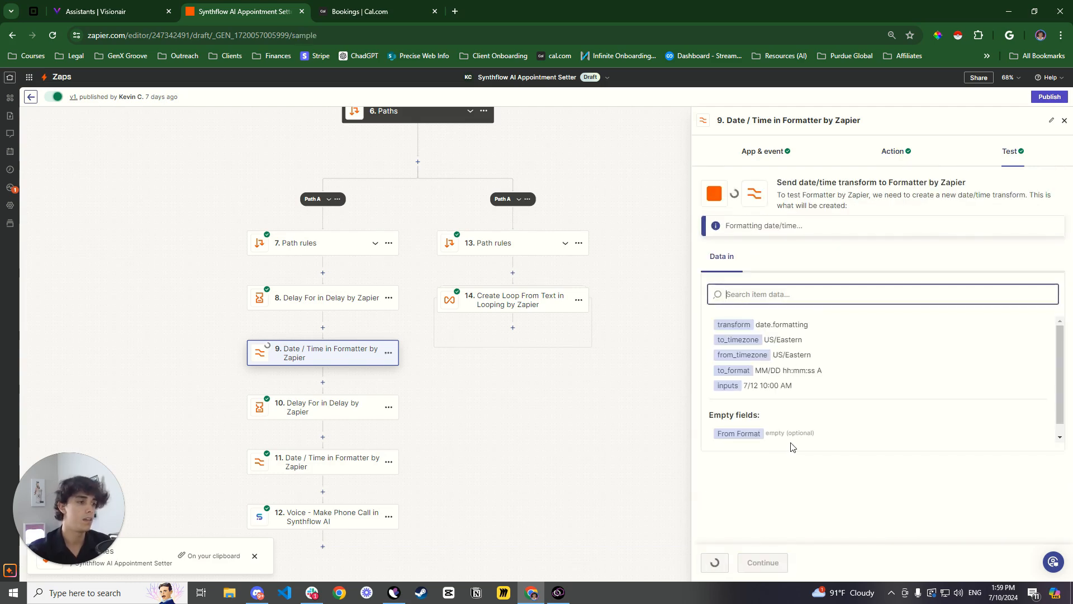
left_click_drag(744, 330, 814, 332)
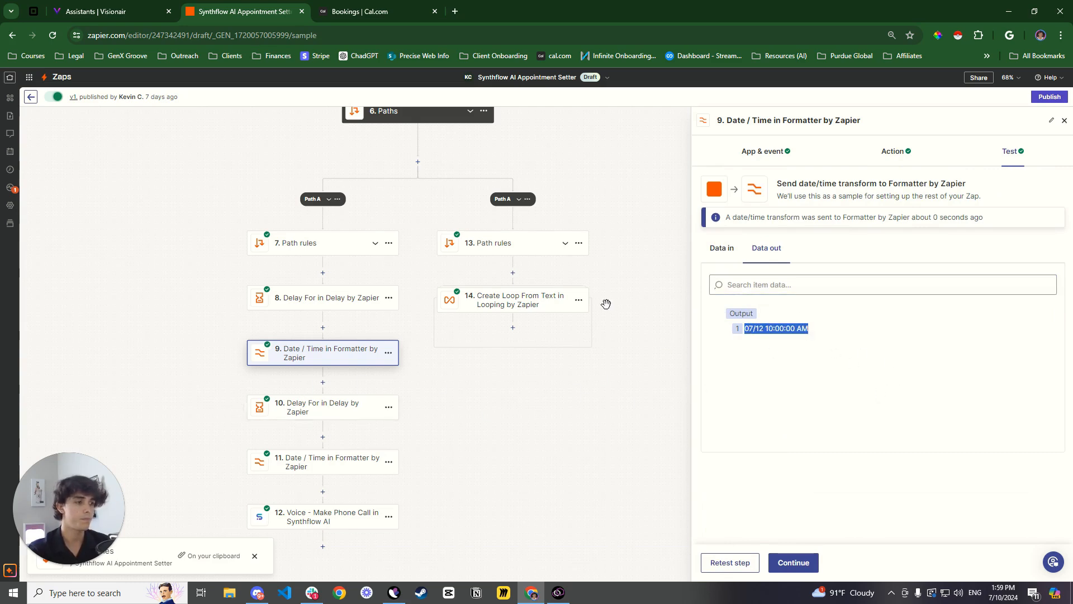
left_click(794, 562)
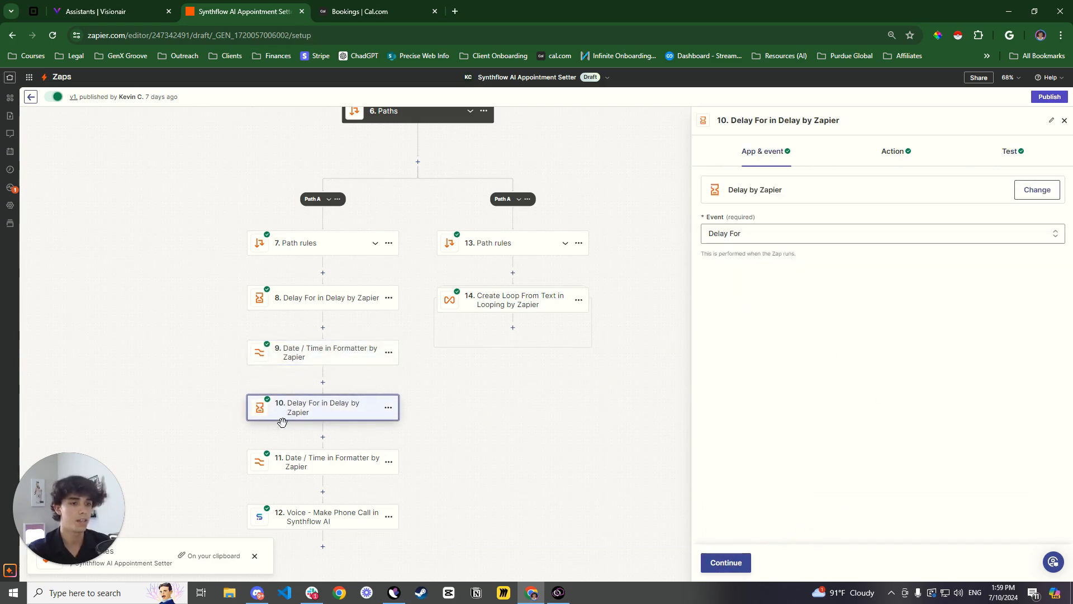
Review the action settings of delay step 10 and the input, expression and output format of Date / Time formatter step 11
left_click(895, 157)
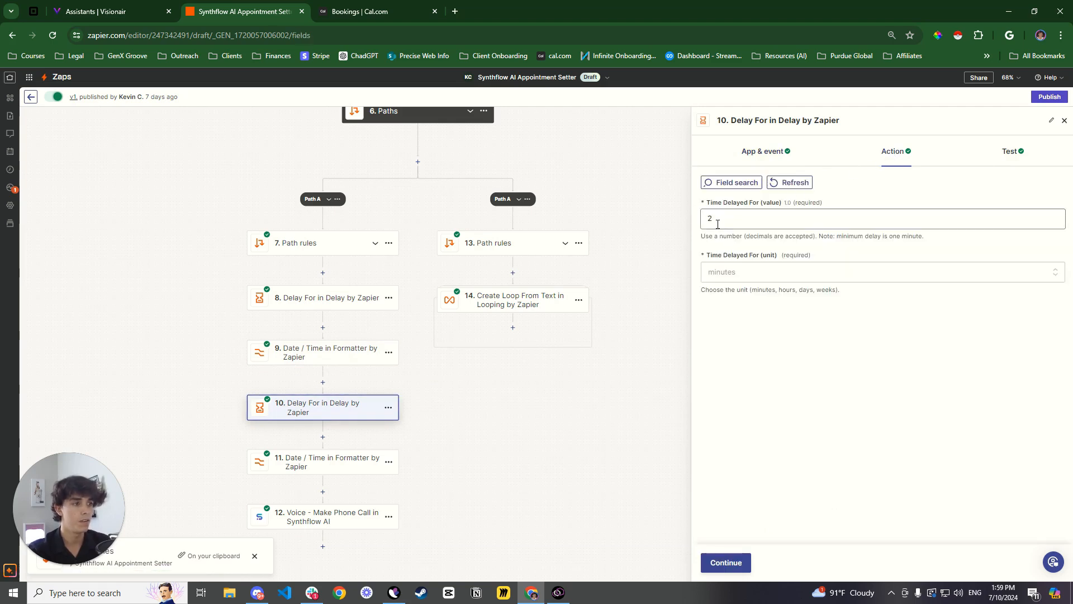
left_click(300, 469)
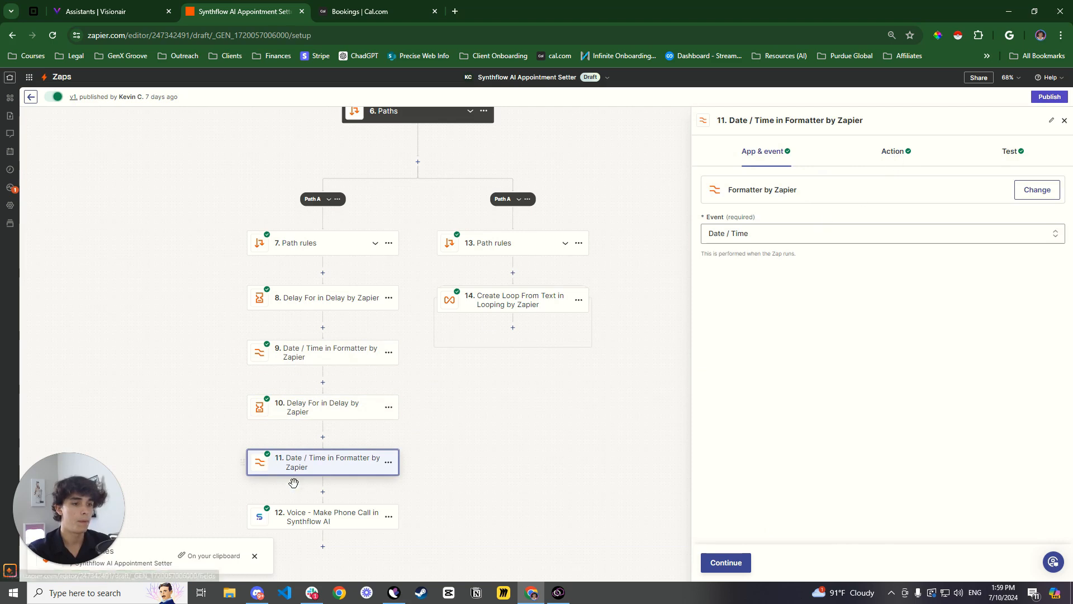
left_click(896, 151)
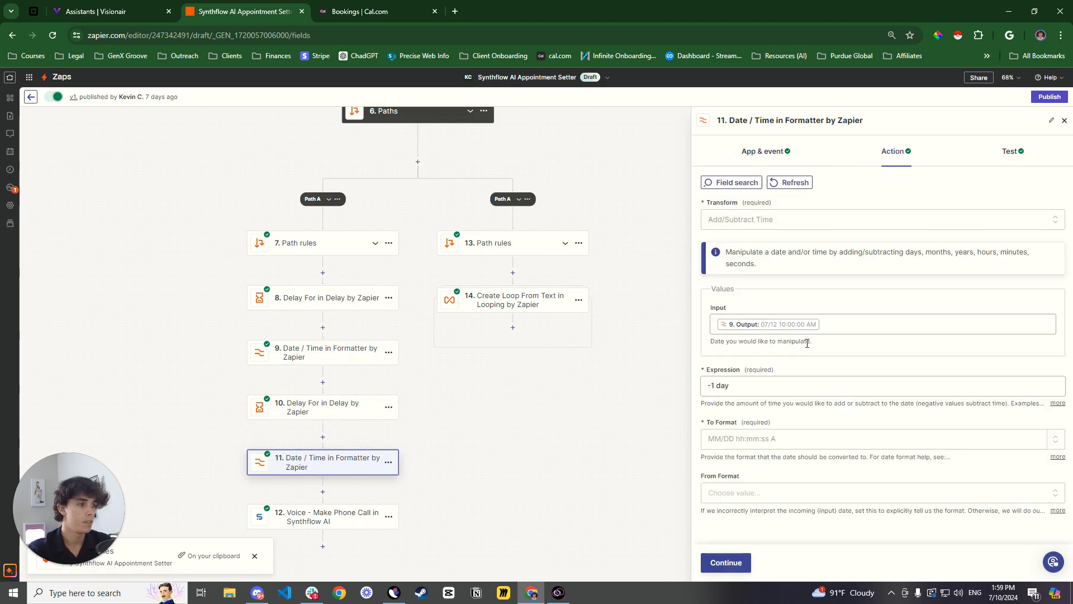
triple_click(704, 386)
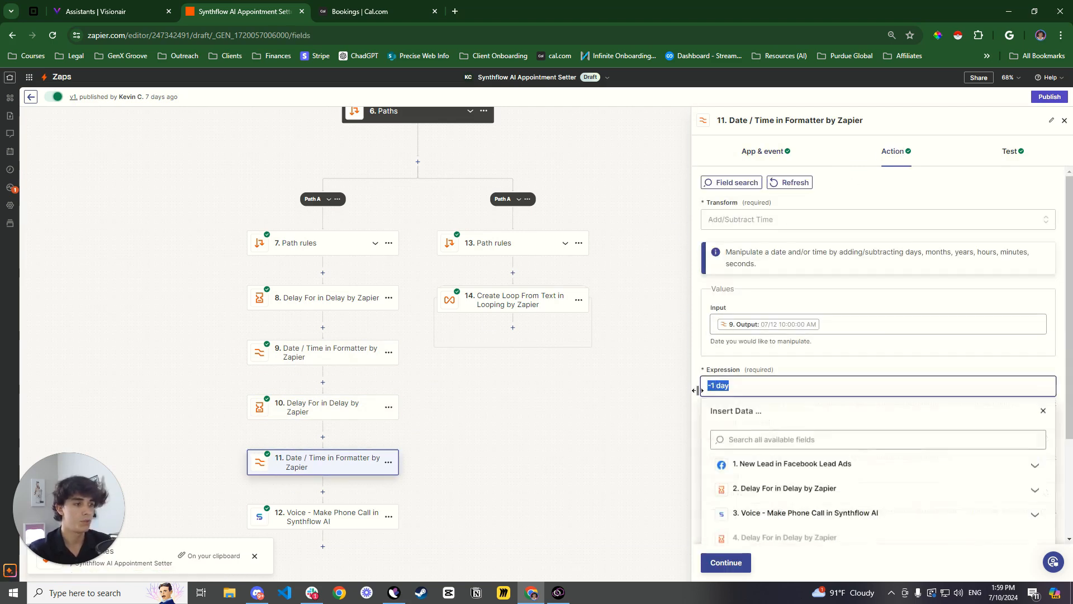
left_click(825, 362)
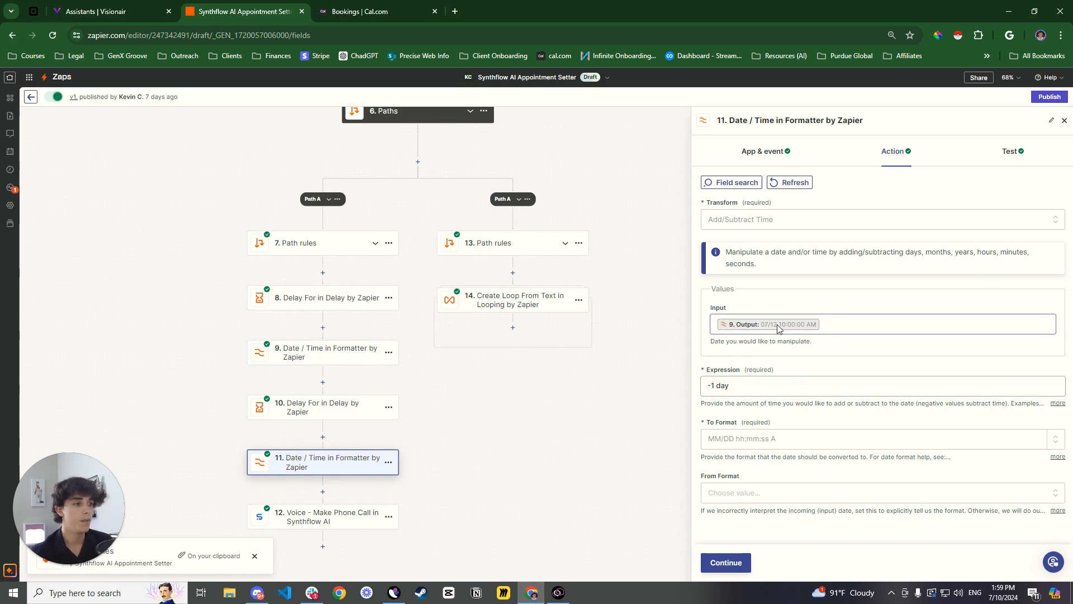
left_click(726, 437)
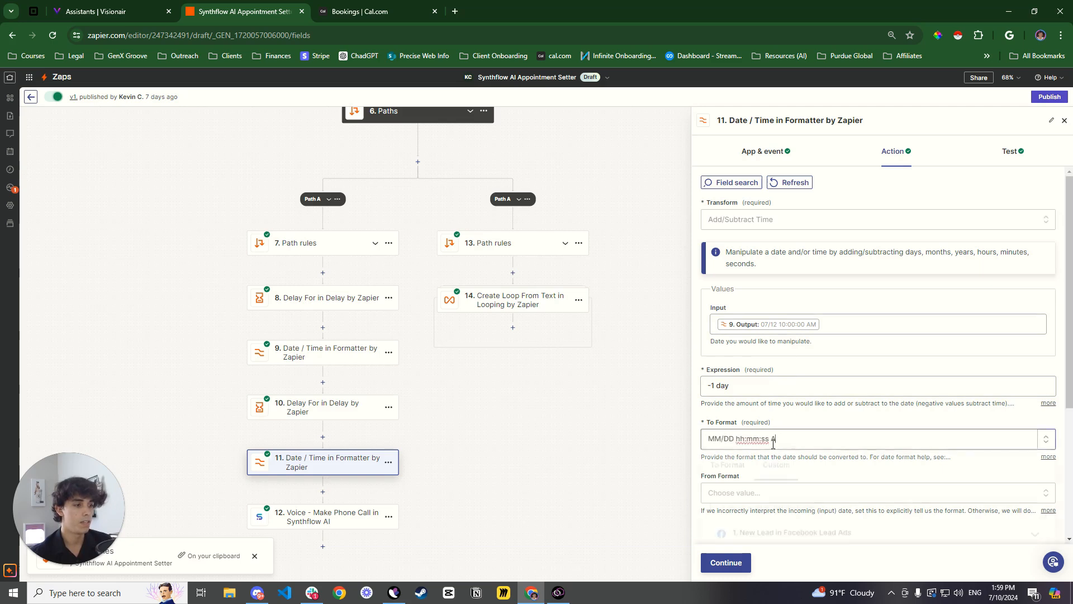
left_click(664, 445)
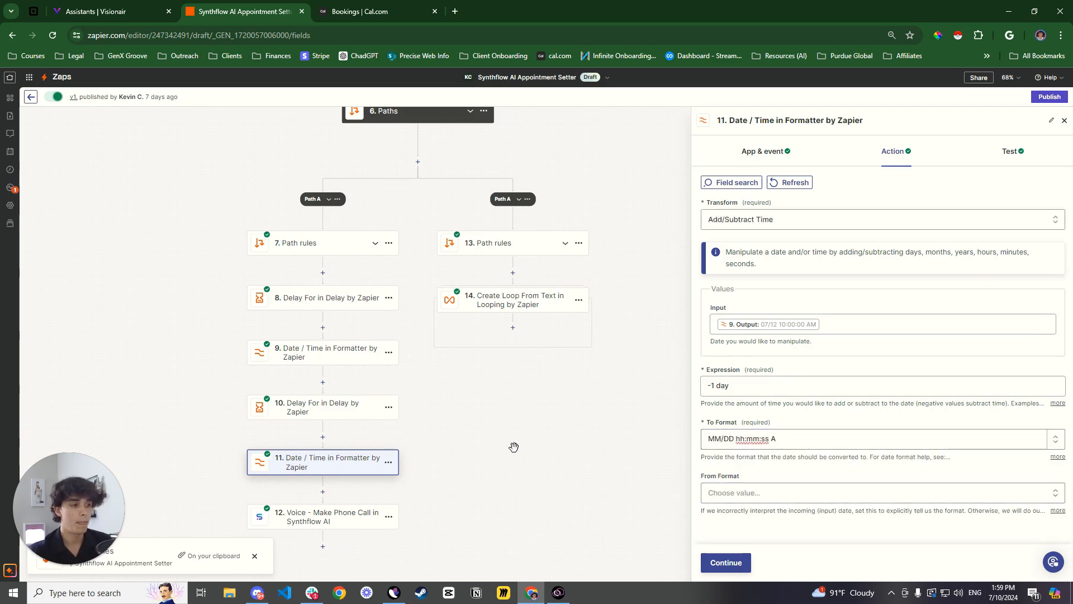
Copy the To Format of formatter step 11 into its From Format as the custom value MM/DD hh:mm:ss A
left_click(812, 438)
key("ctrl+c")
left_click(816, 417)
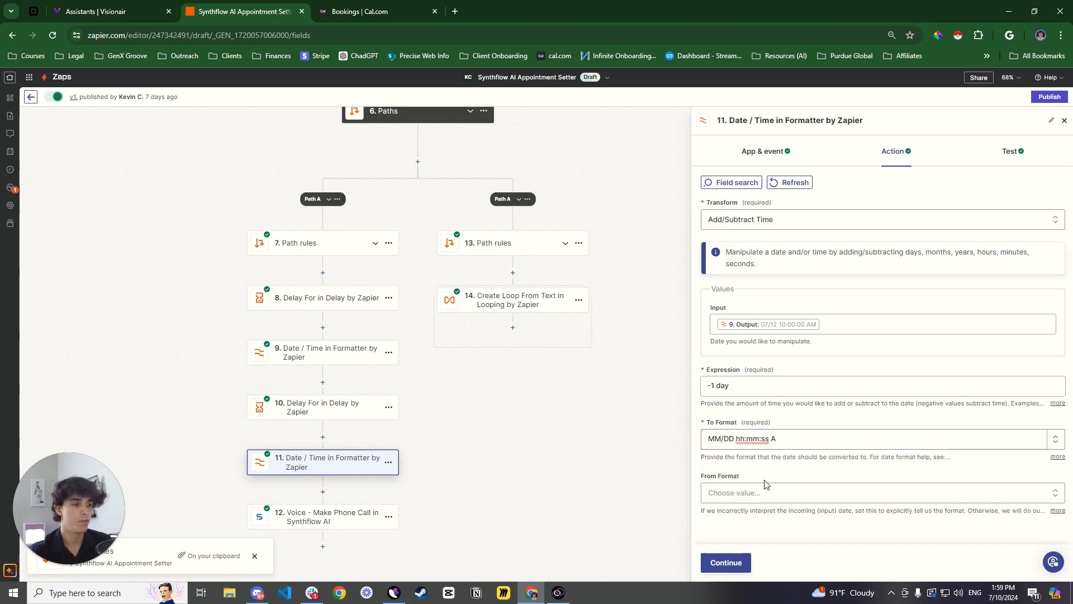
left_click(766, 491)
key("ctrl+v")
left_click(785, 401)
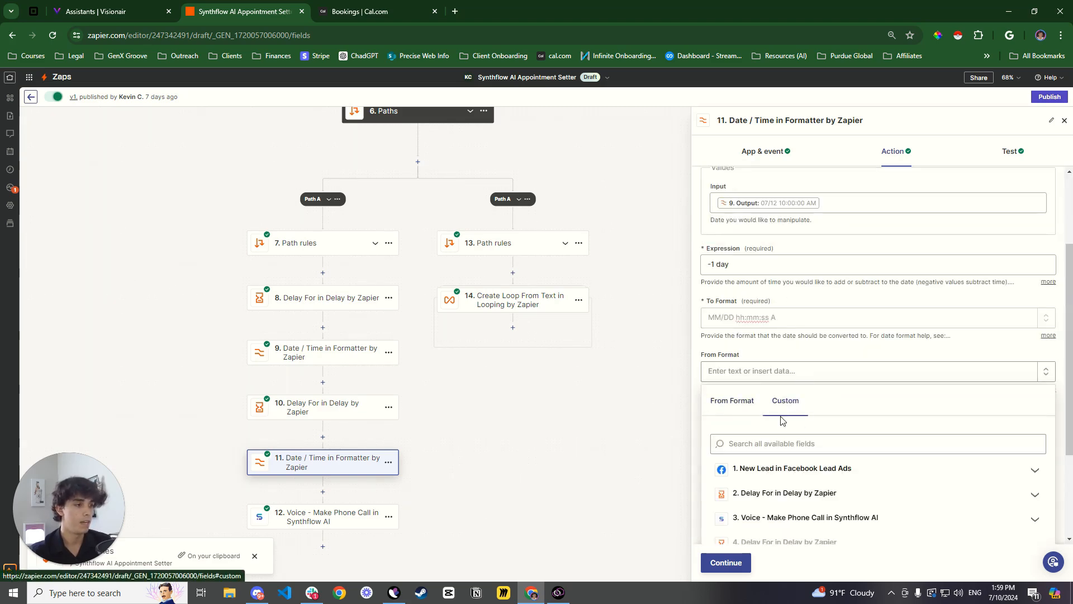
key("ctrl+v")
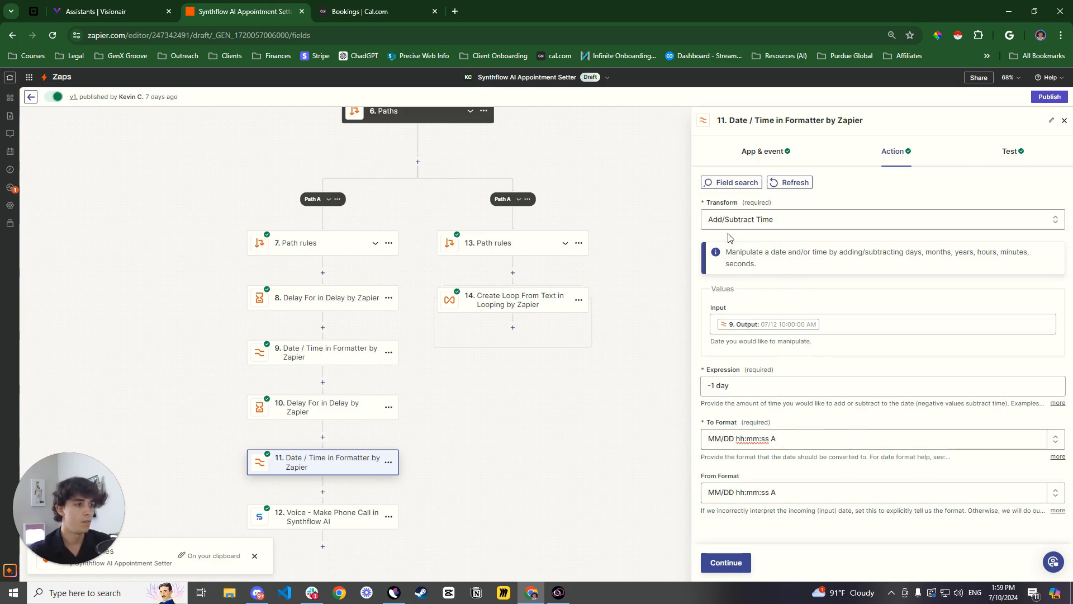
Retest formatter step 11 and check the date and time in its output
left_click(750, 566)
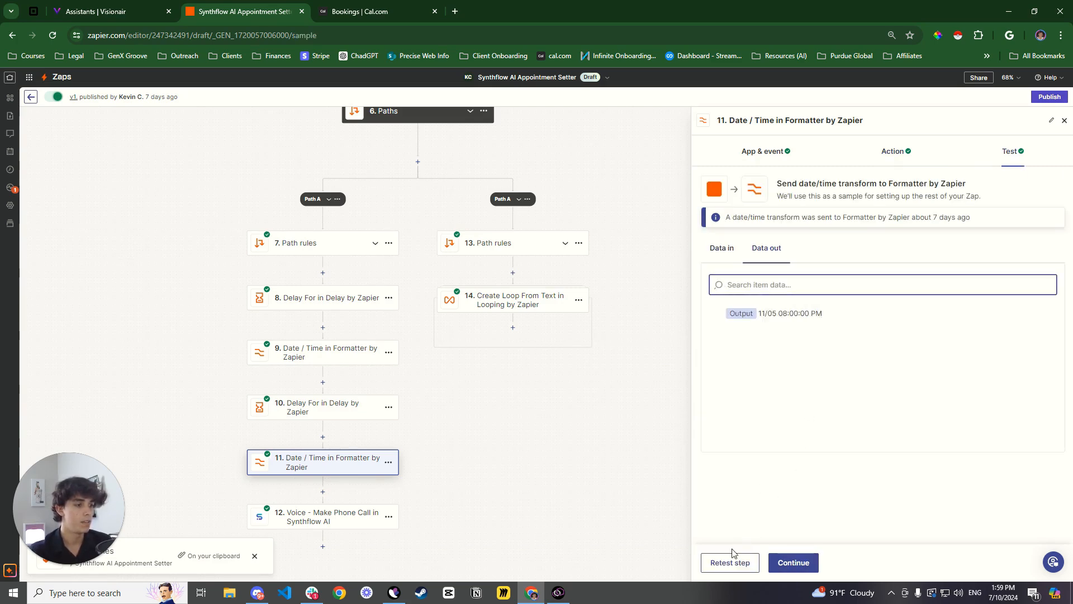
left_click(731, 561)
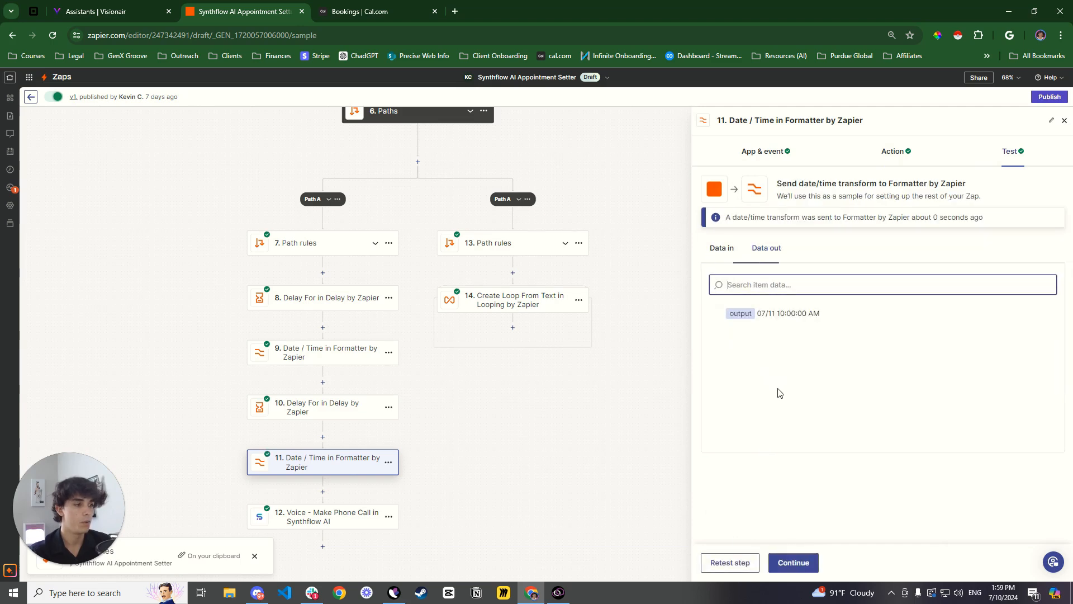
left_click_drag(759, 313, 825, 313)
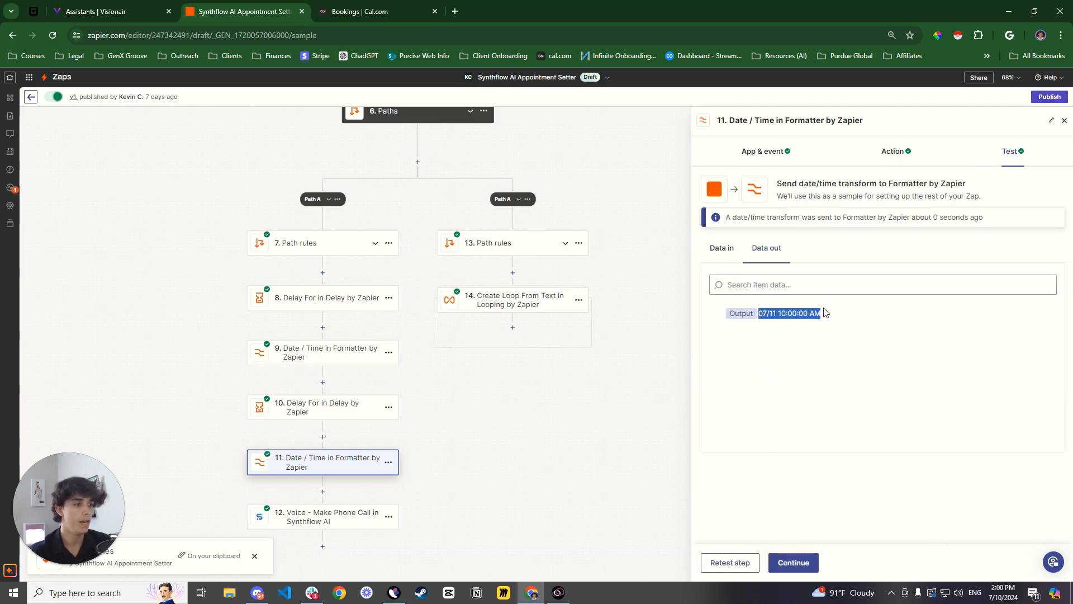
left_click(766, 314)
left_click_drag(761, 316, 817, 316)
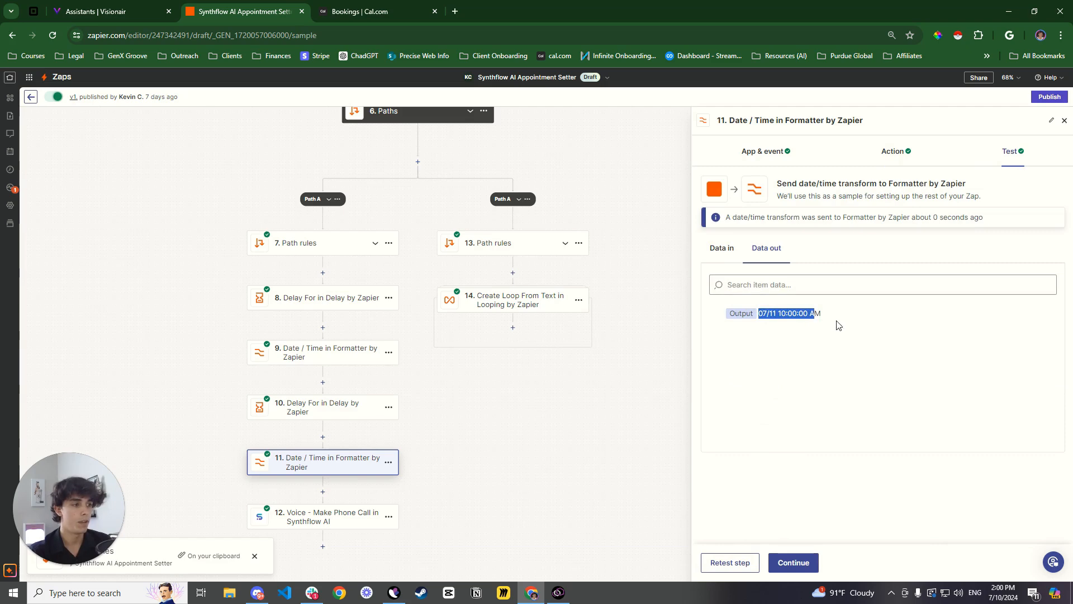
left_click(838, 325)
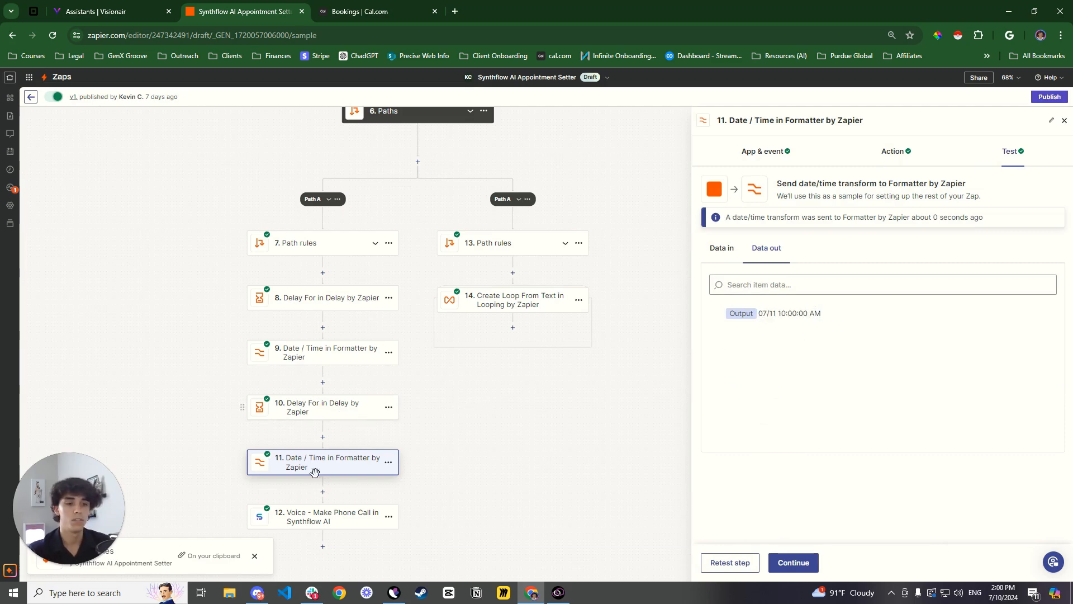
Add a Delay by Zapier step with the Delay Until event between formatter step 11 and the Make Phone Call step
left_click(323, 491)
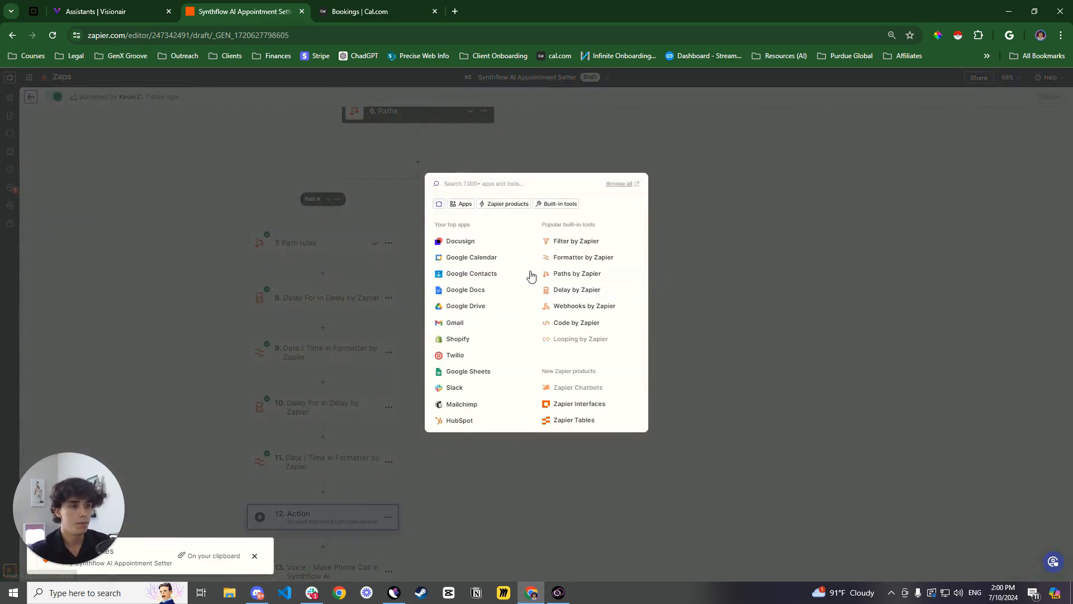
left_click(583, 290)
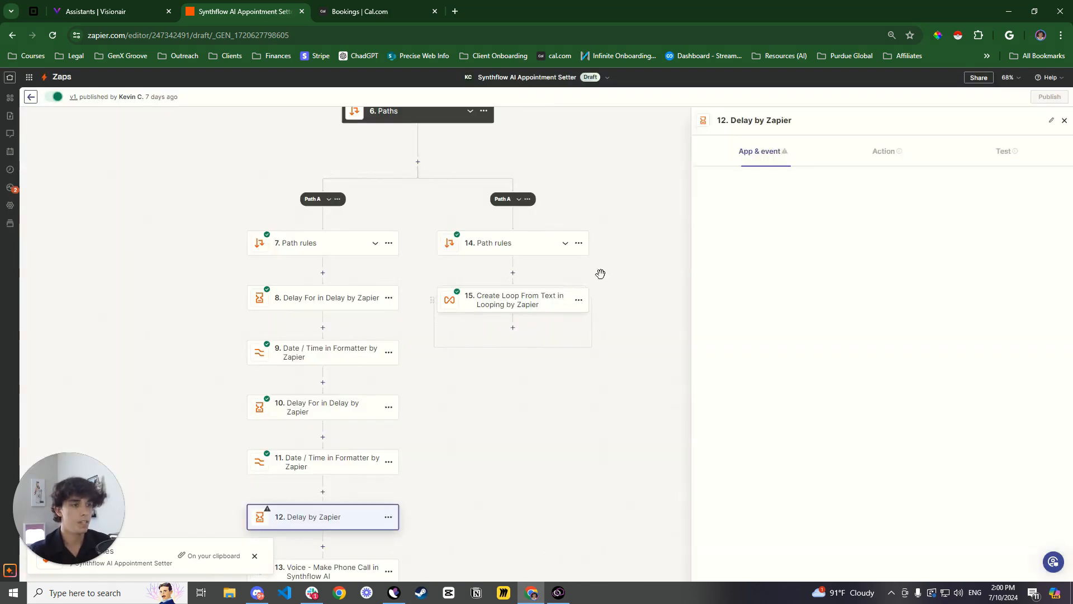
left_click(760, 233)
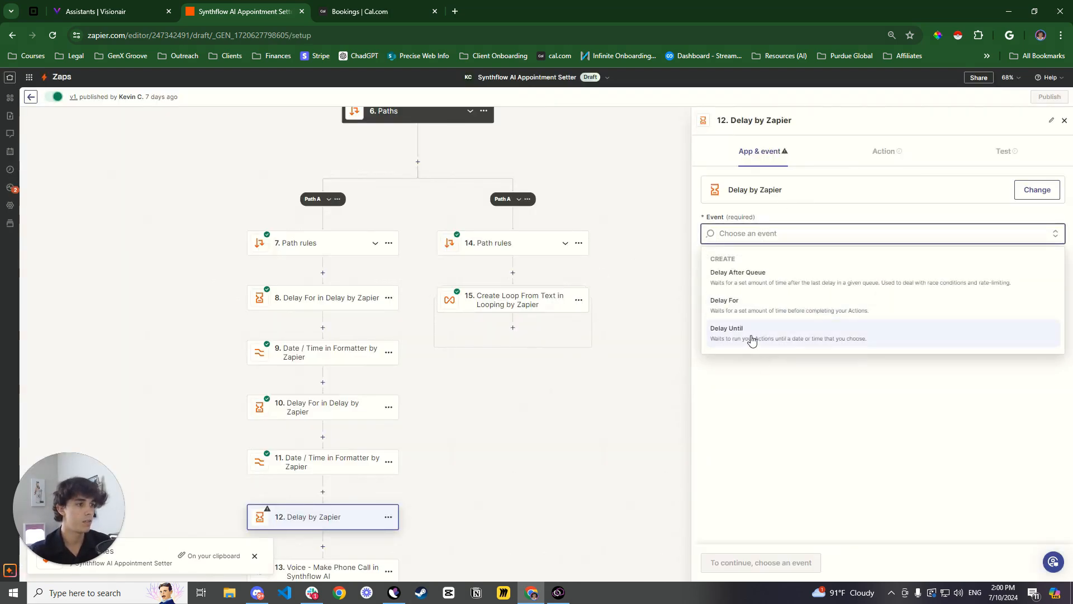
left_click(752, 338)
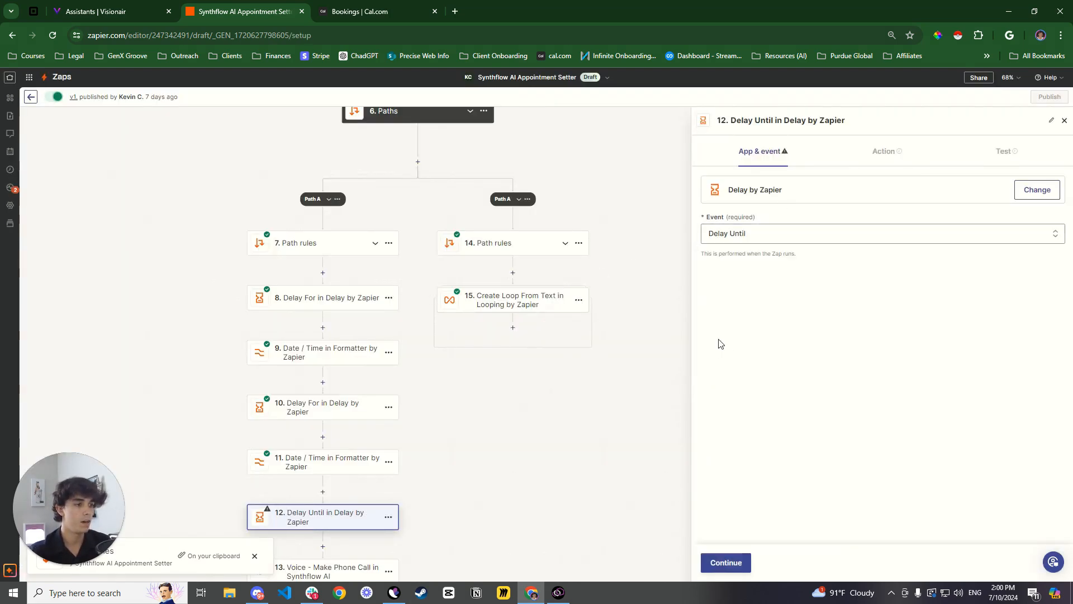
Set Date/Time Delayed Until in step 12 to the Output of Date / Time formatter step 11
left_click(894, 152)
left_click(783, 218)
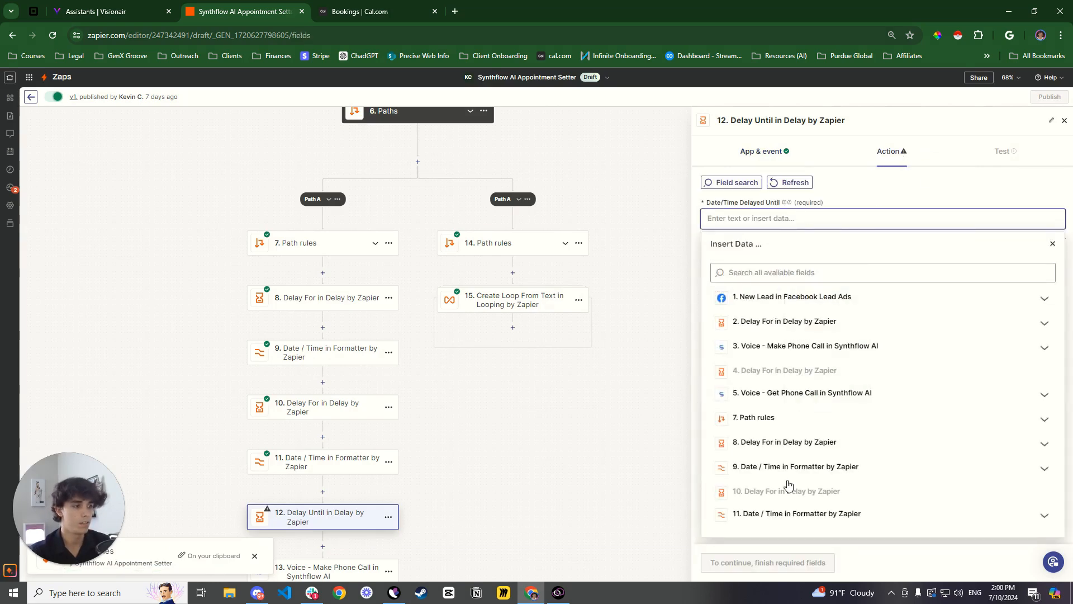
left_click(772, 514)
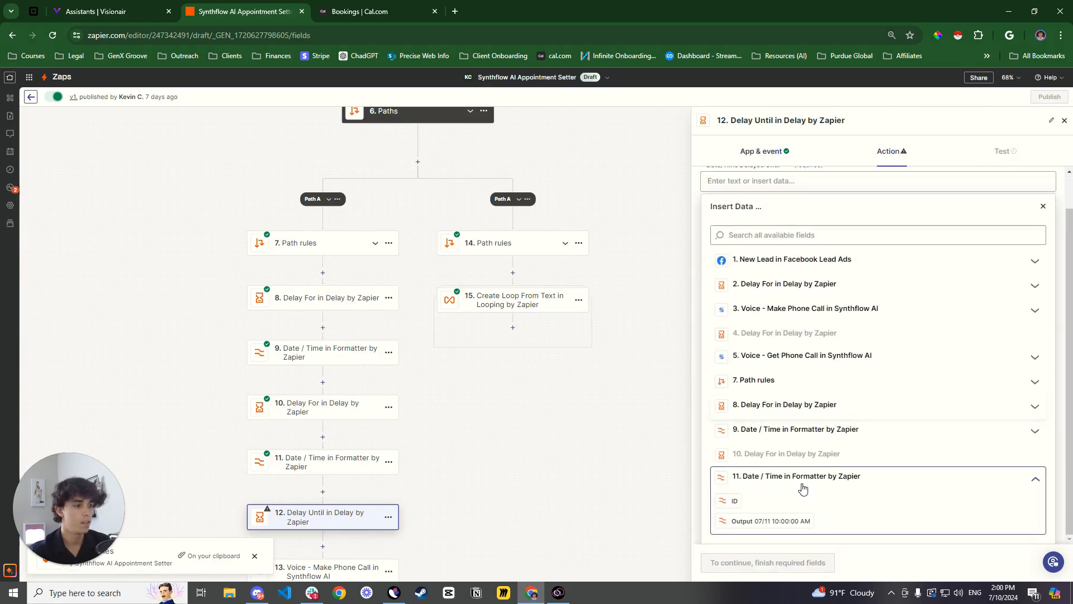
left_click(827, 525)
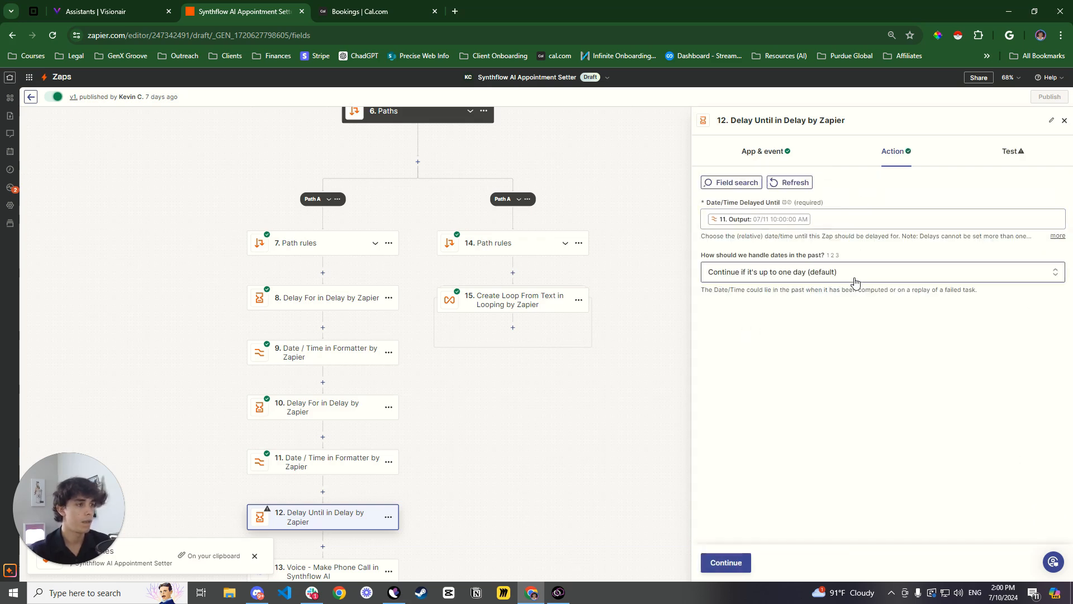
Test Delay Until step 12 and check the Release At date and time it returns
left_click(725, 563)
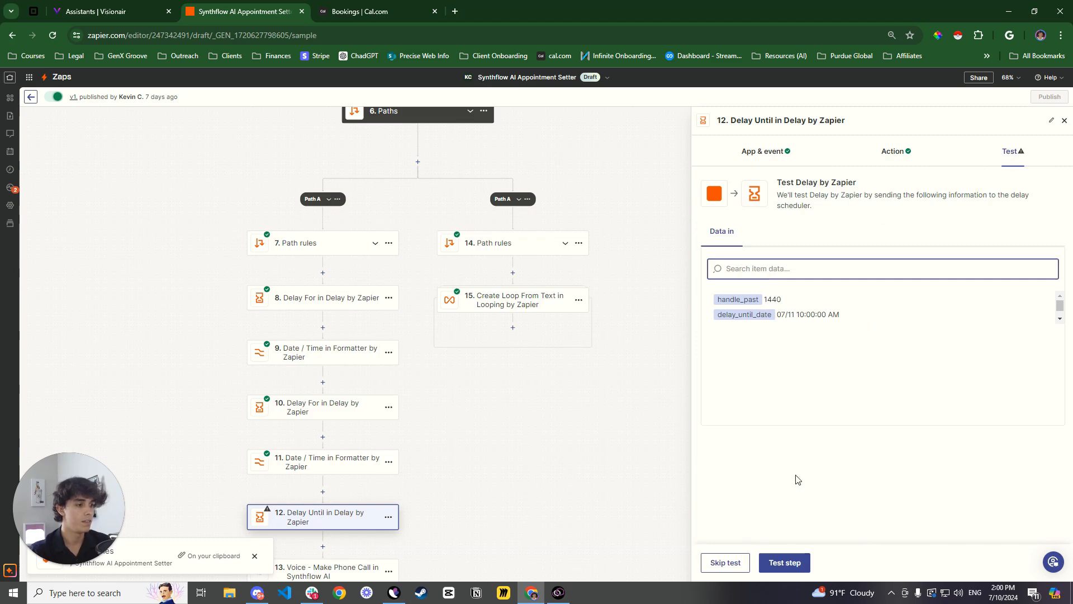
left_click(770, 564)
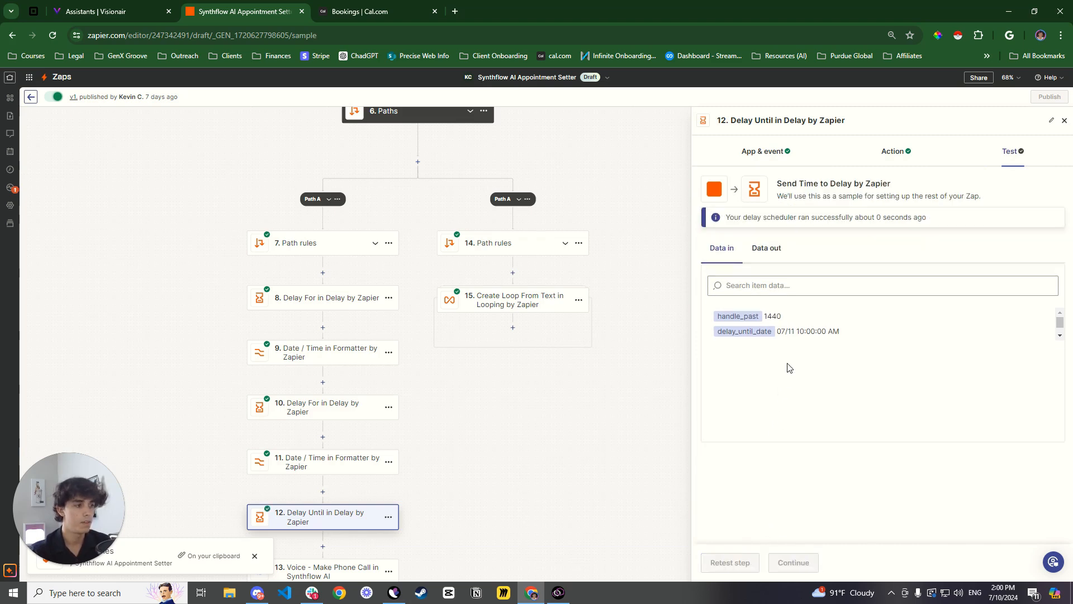
left_click_drag(800, 313, 870, 317)
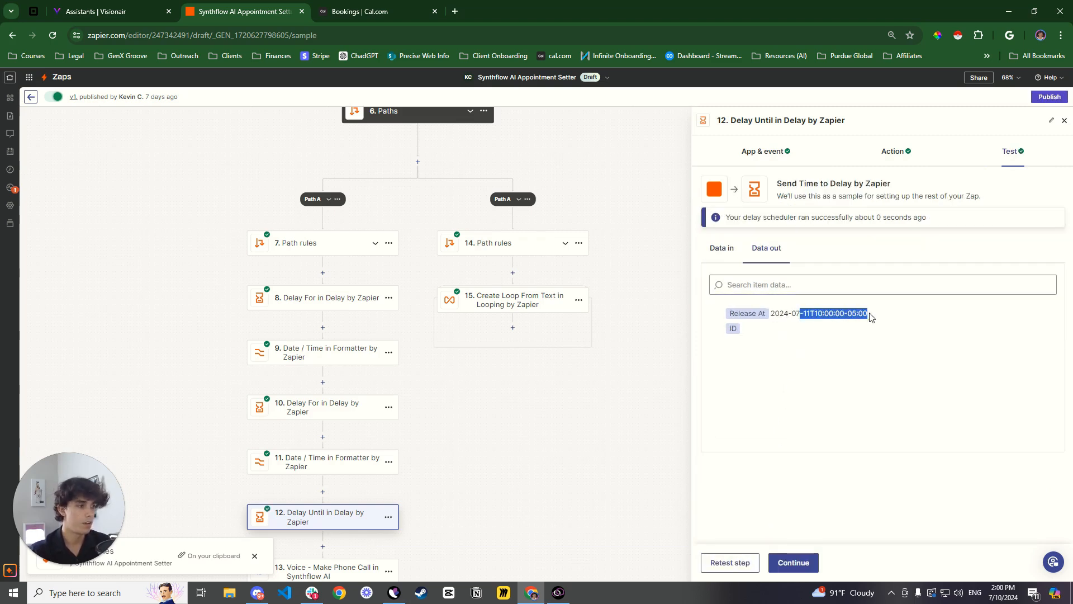
left_click(806, 322)
left_click_drag(784, 312, 859, 315)
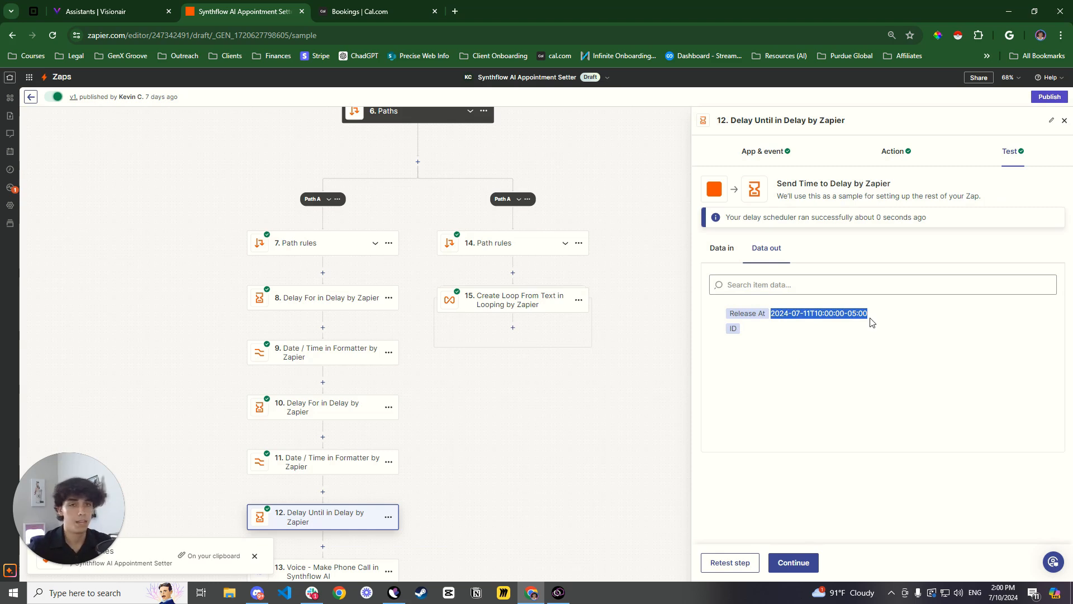
left_click(852, 351)
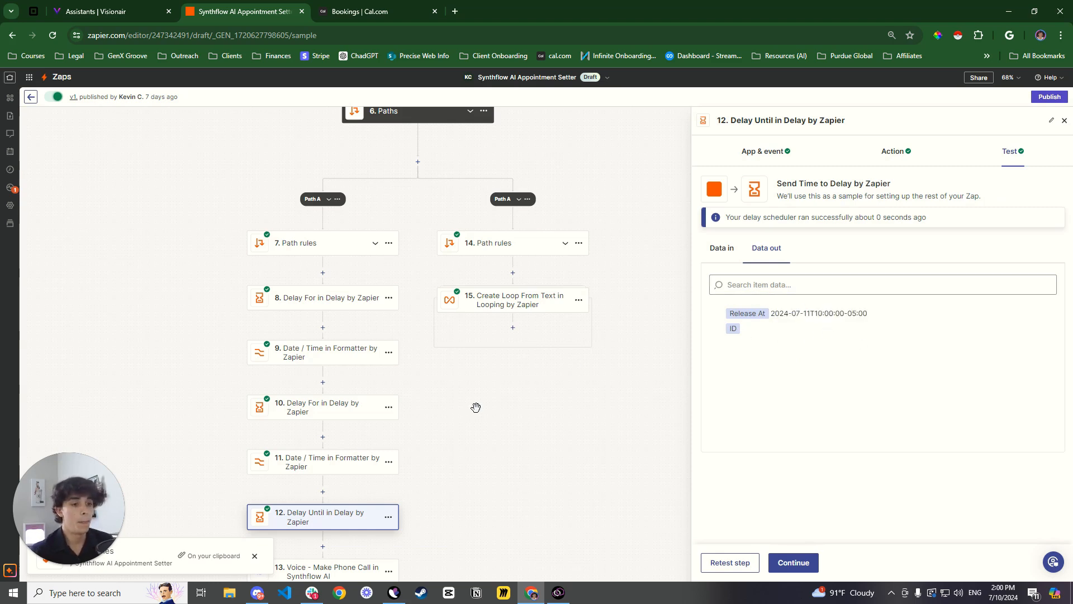
Review the connected account and action fields of Synthflow AI Make Phone Call step 13, including its custom variables
scroll(304, 393, "down", 3)
scroll(308, 385, "down", 1)
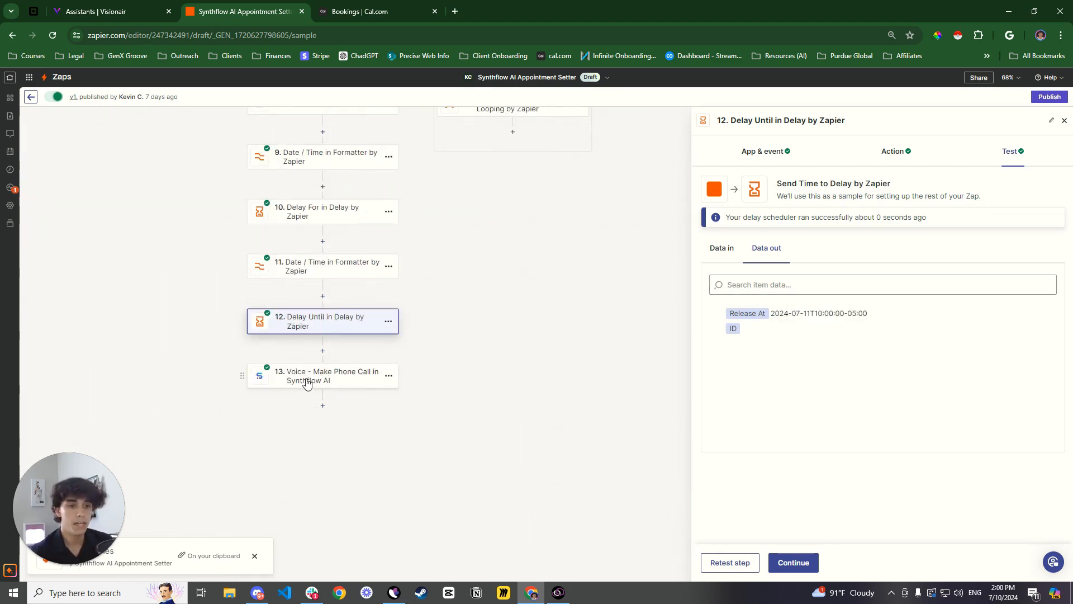
left_click(304, 380)
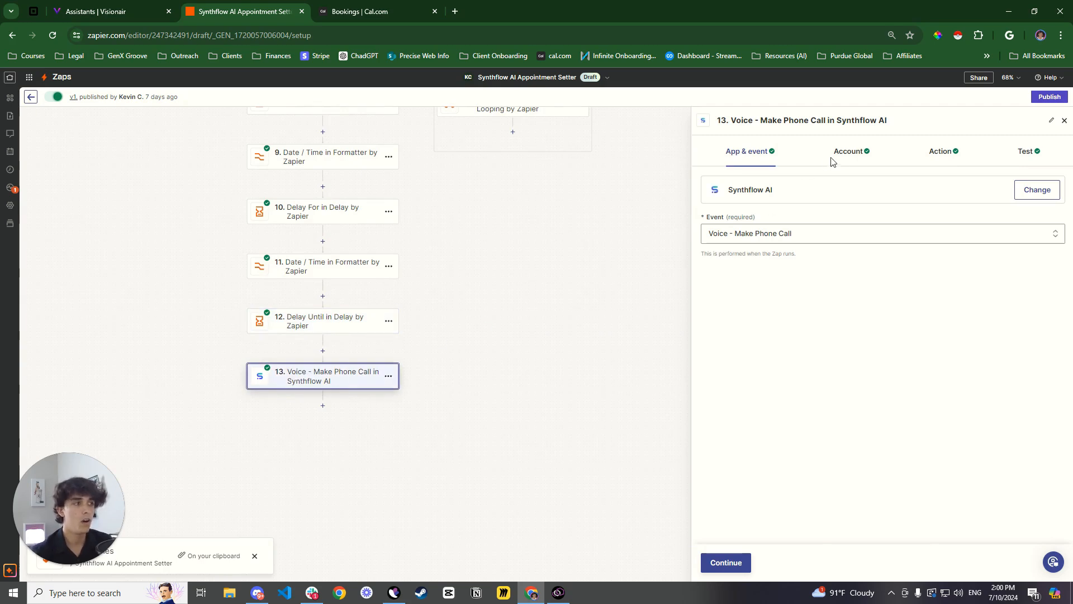
left_click(847, 158)
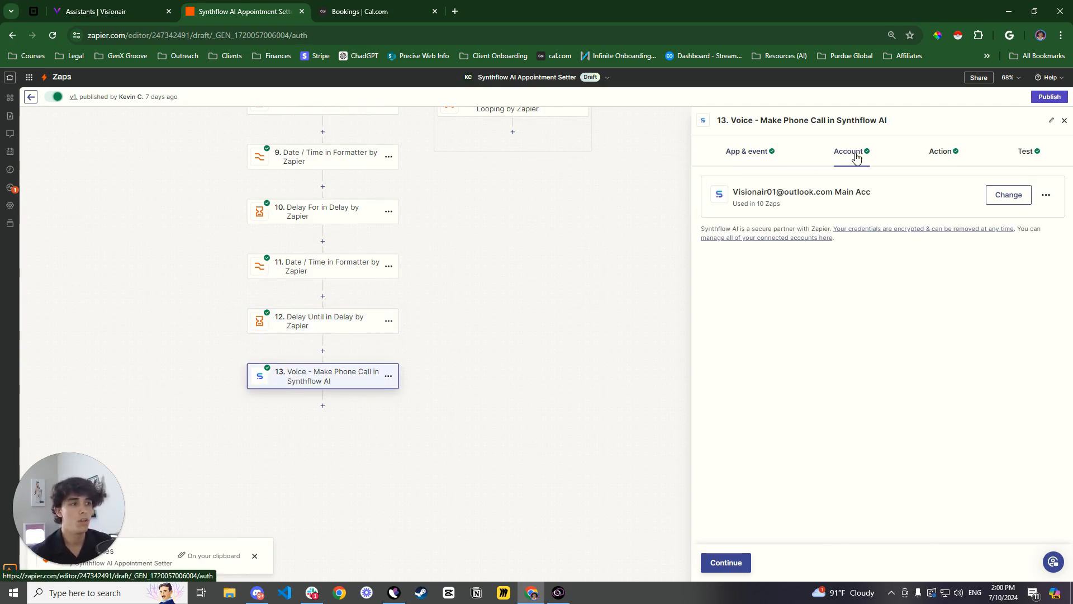
left_click(933, 161)
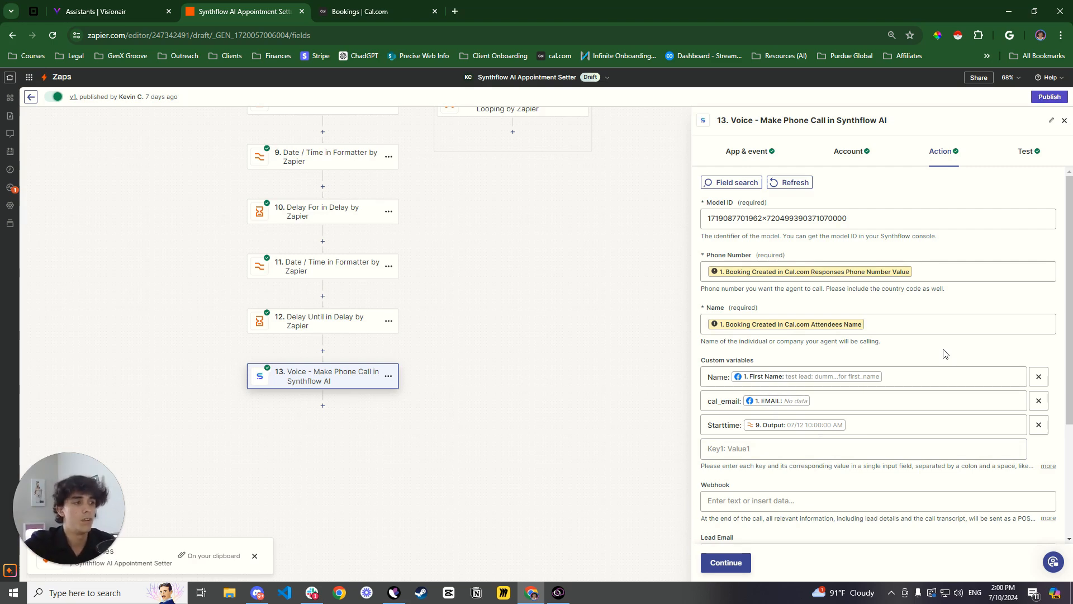
scroll(906, 377, "down", 3)
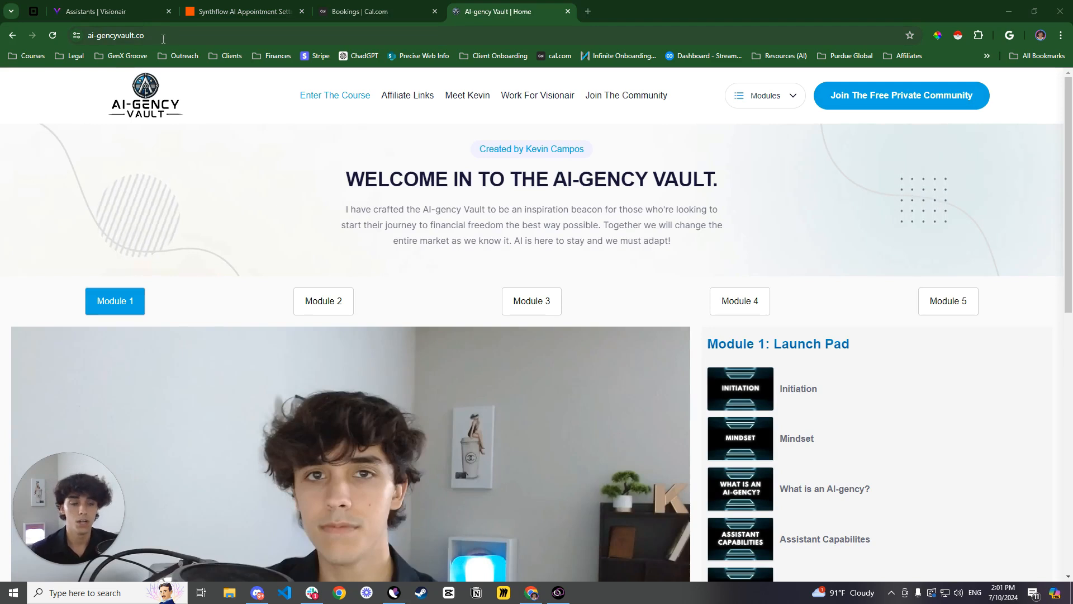
scroll(372, 240, "down", 2)
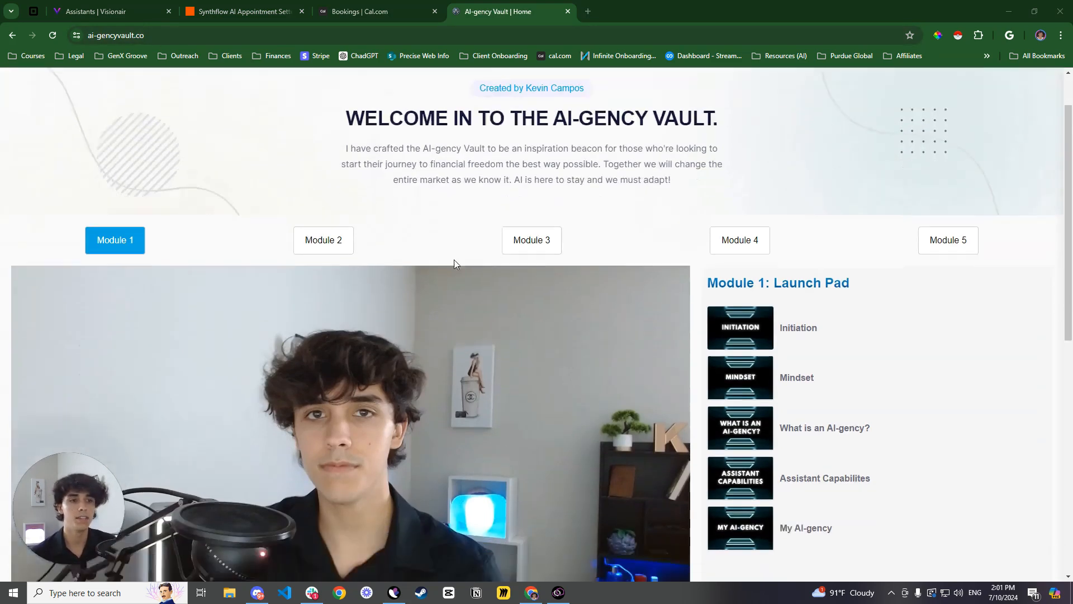
scroll(330, 193, "up", 1)
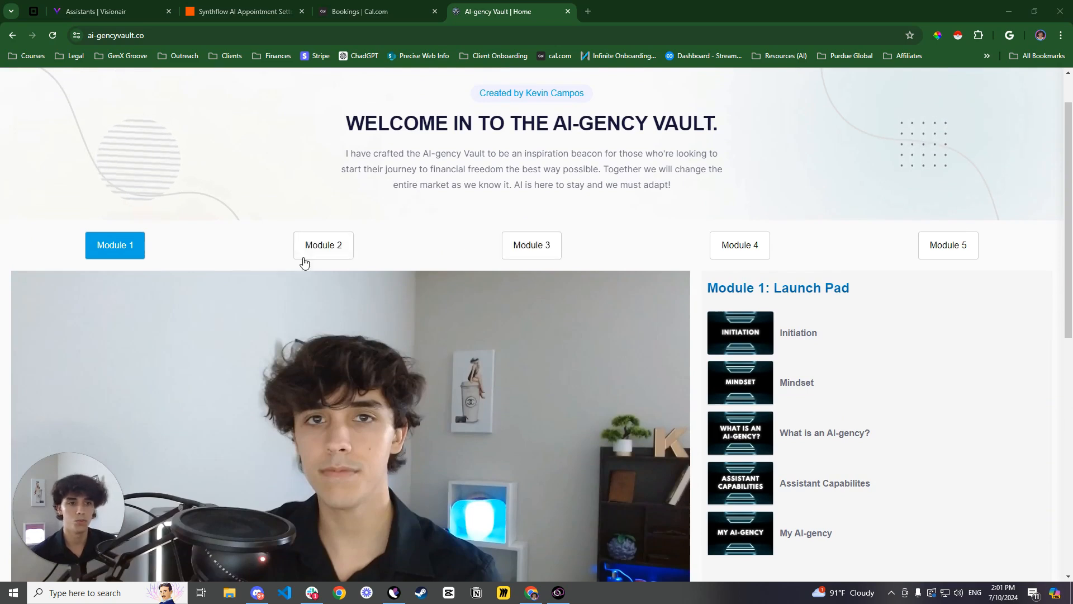
scroll(315, 213, "up", 1)
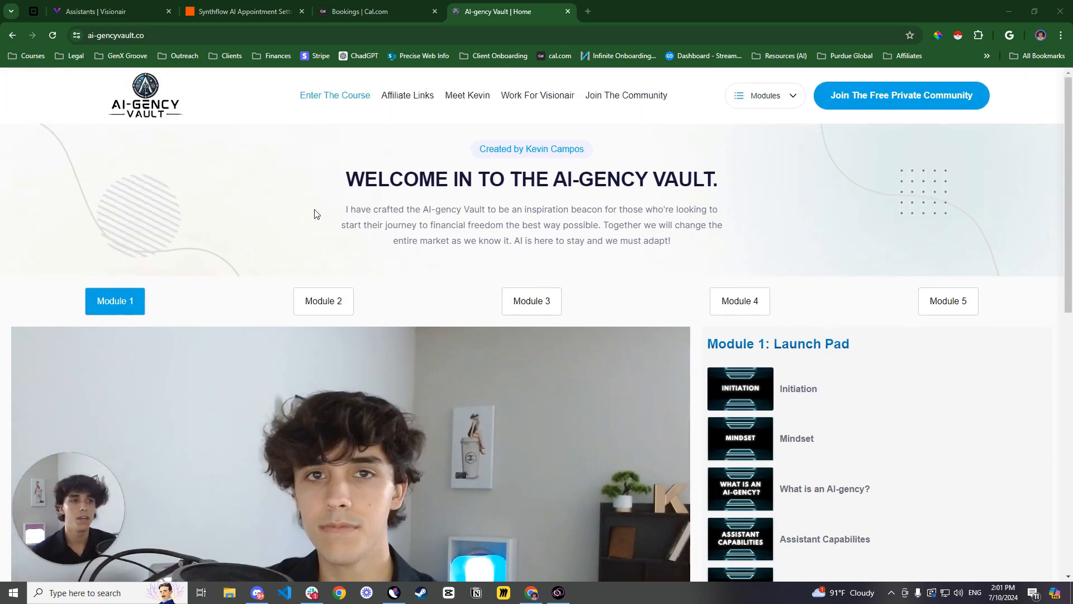
Look over the AI-gency Vault home page, including the Module 1: Launch Pad video and its lesson list
scroll(347, 230, "down", 6)
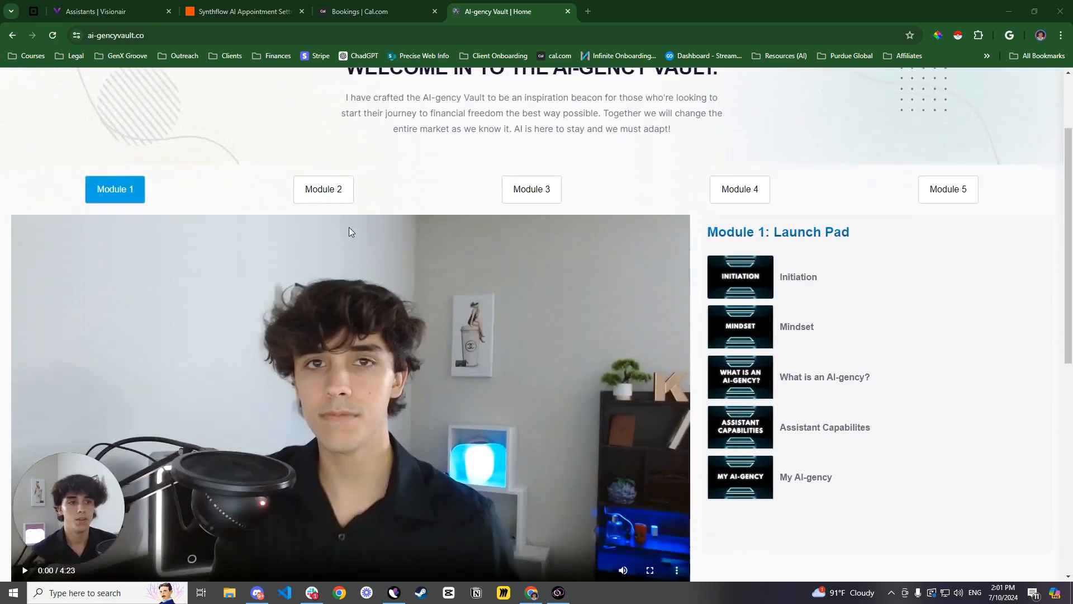
scroll(347, 230, "up", 3)
scroll(344, 230, "down", 1)
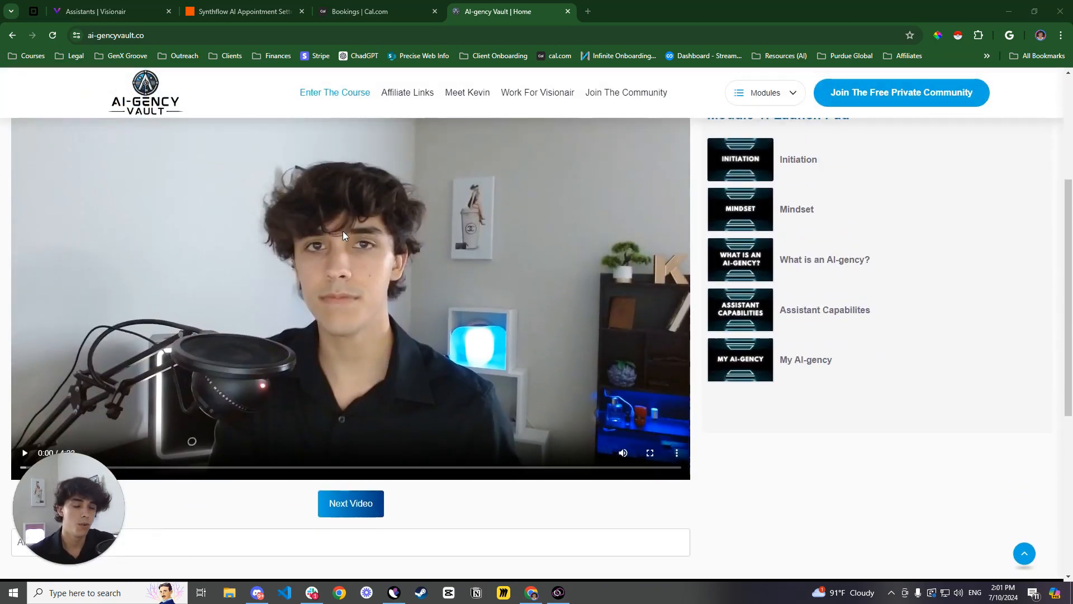
scroll(364, 243, "up", 4)
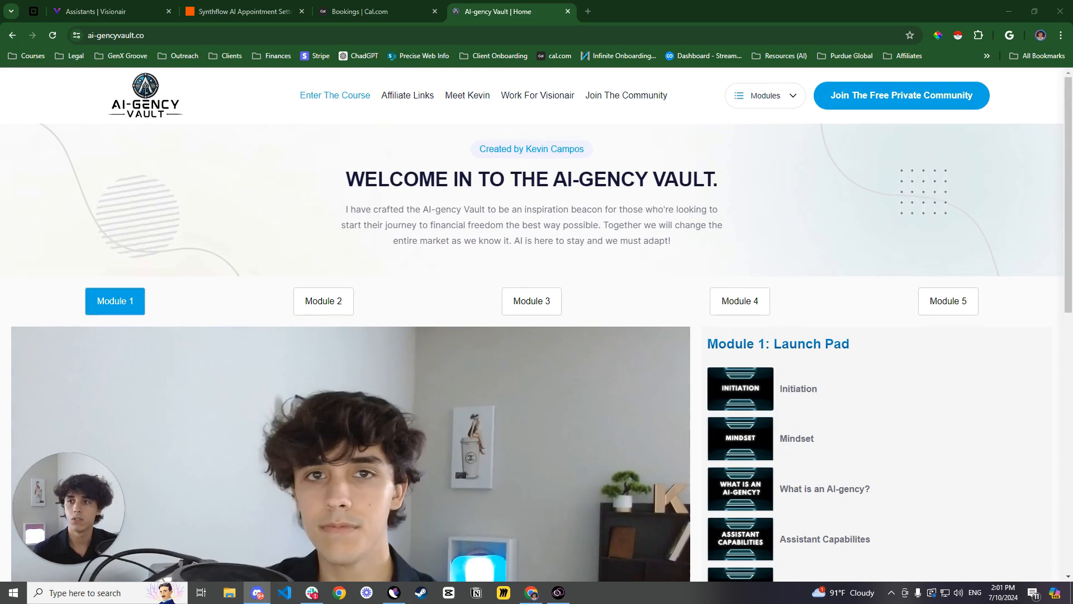
Bring the Discord window onto this screen, look over the AI-gency Vault server's channels, and move the window away again
left_click_drag(0, 95, 355, 1)
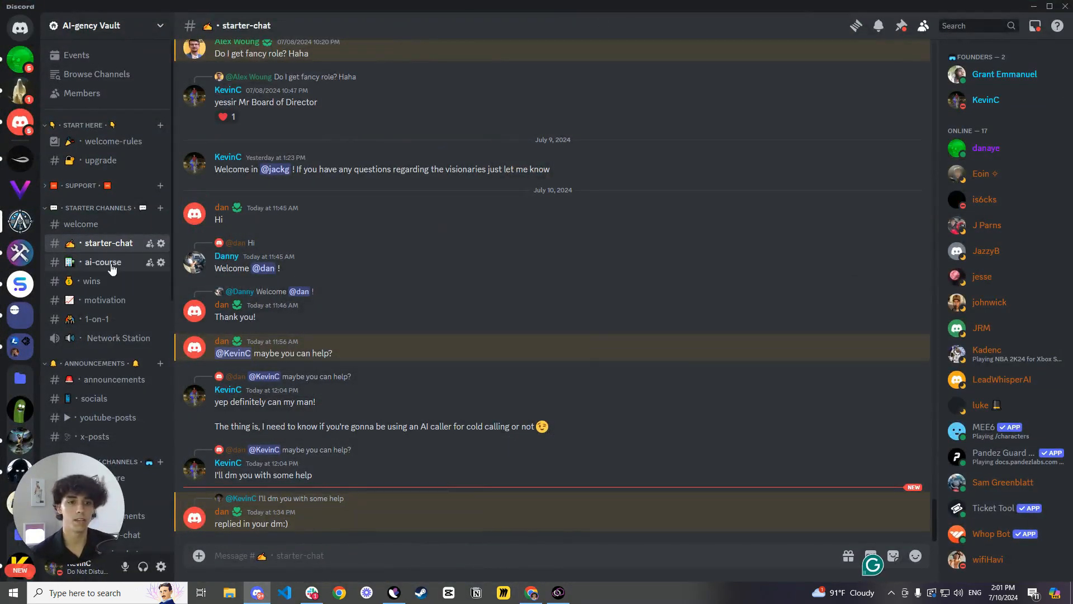
scroll(112, 270, "down", 3)
scroll(112, 279, "up", 3)
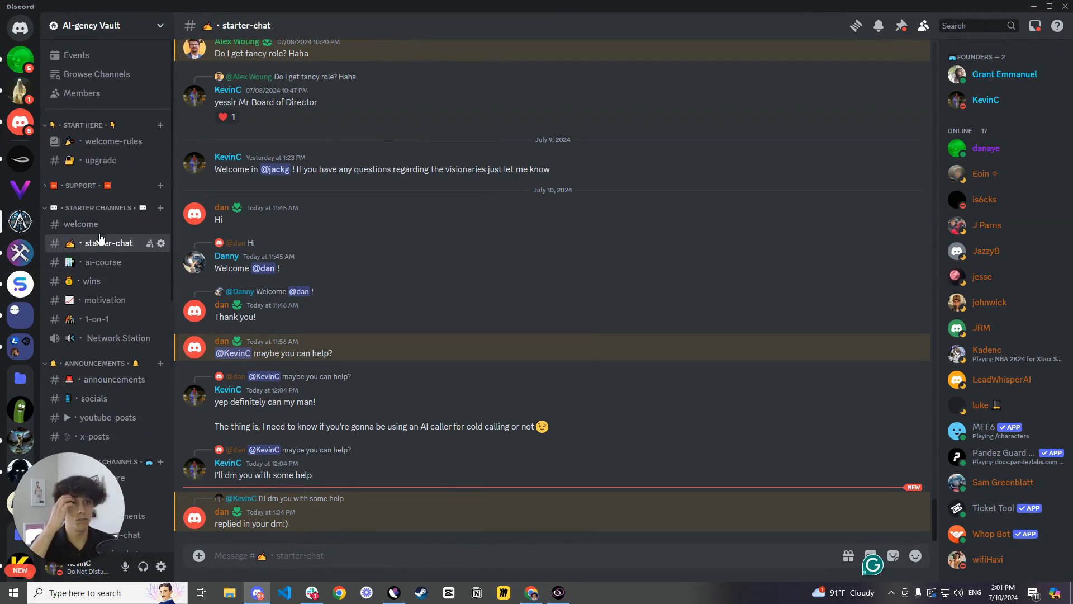
left_click_drag(537, 6, 538, 0)
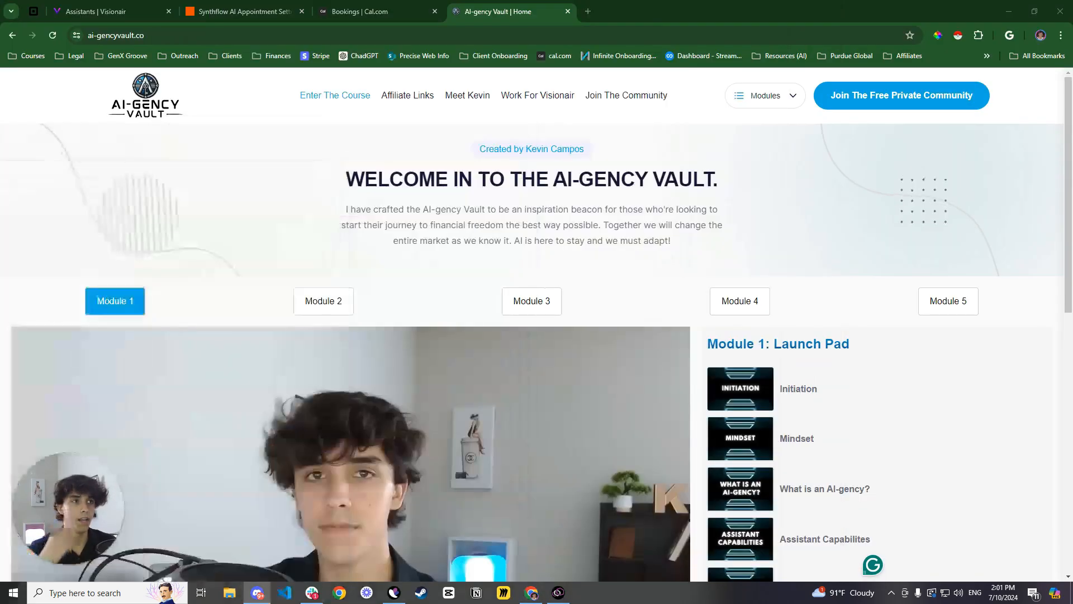